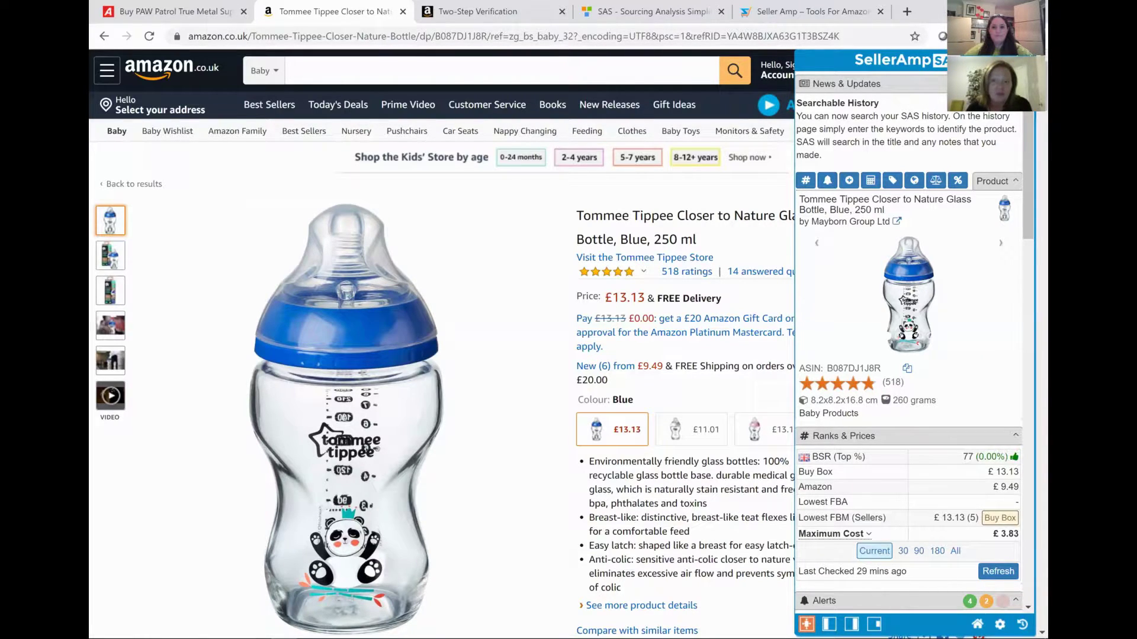
Move the floating SellerAmp panel across the Amazon bottle listing and back, and dock it on the left side of the page.
left_click_drag(944, 71, 300, 68)
left_click_drag(479, 56, 900, 63)
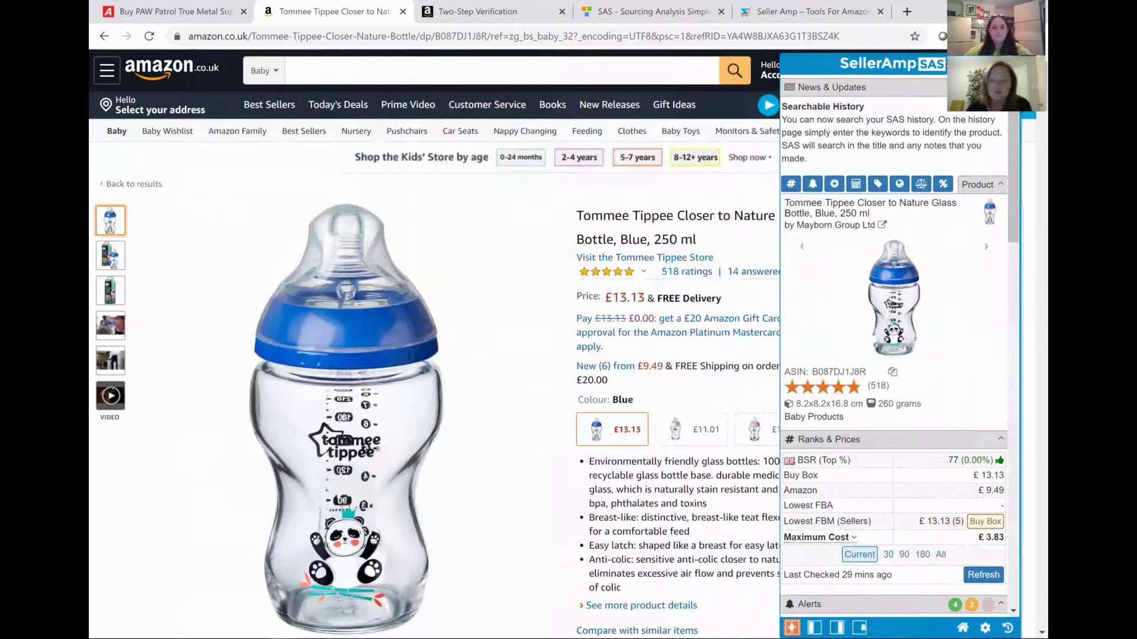
left_click(817, 623)
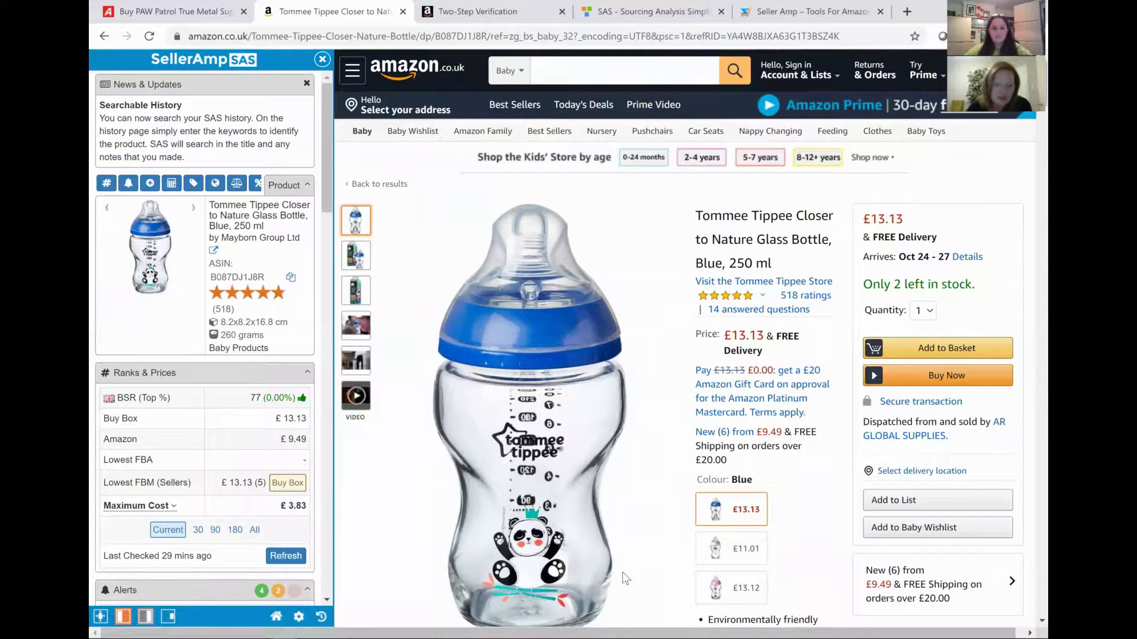
Dock the SellerAmp panel on the right side and look through its Alerts, Keepa and Profit Calculator sections alongside the listing's offers.
left_click(146, 618)
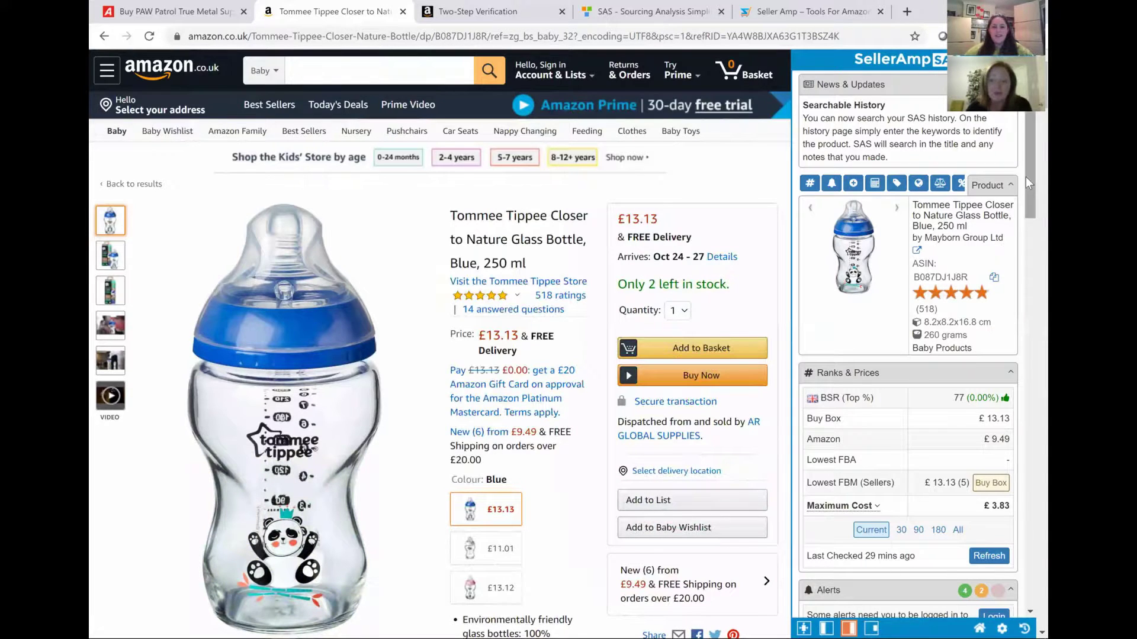
left_click_drag(1026, 177, 1025, 304)
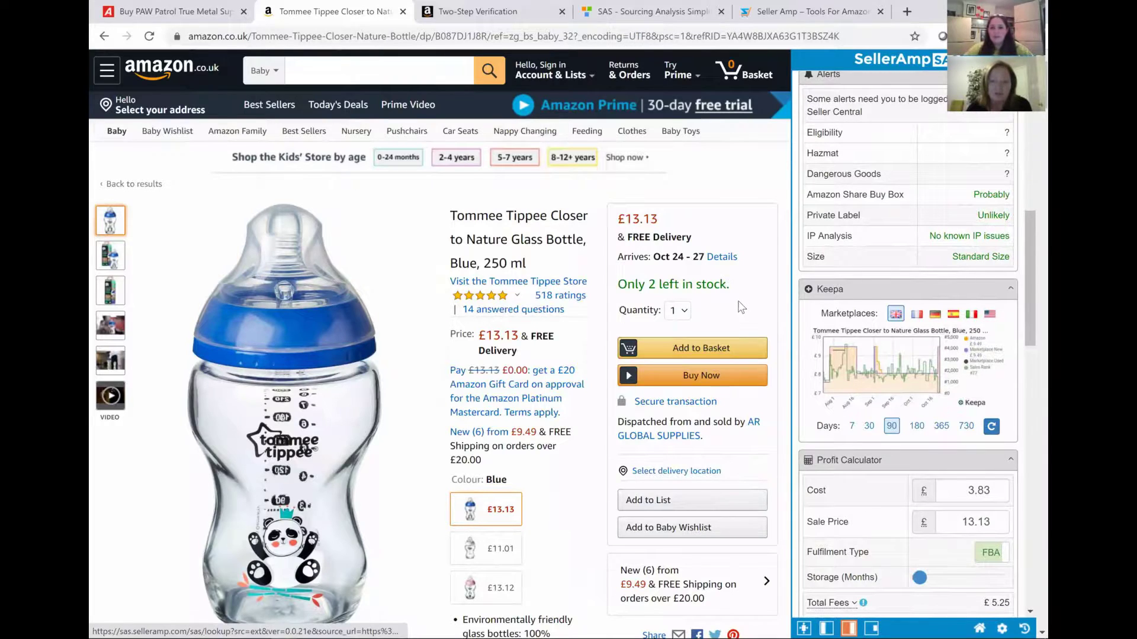
scroll(739, 305, "down", 2)
scroll(739, 305, "down", 10)
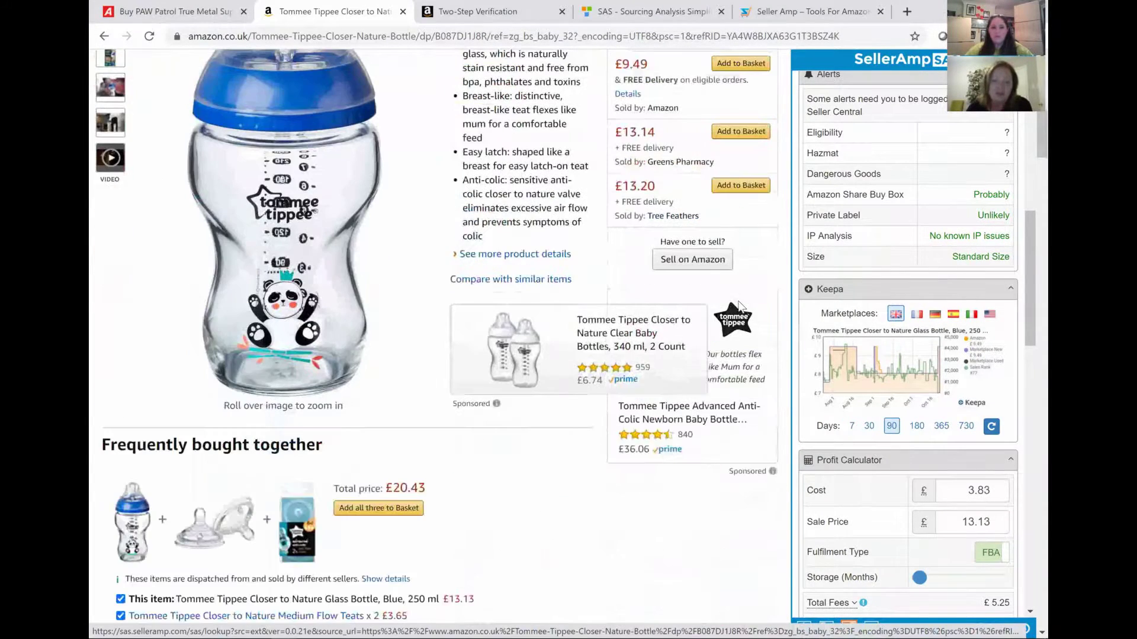
scroll(734, 305, "up", 10)
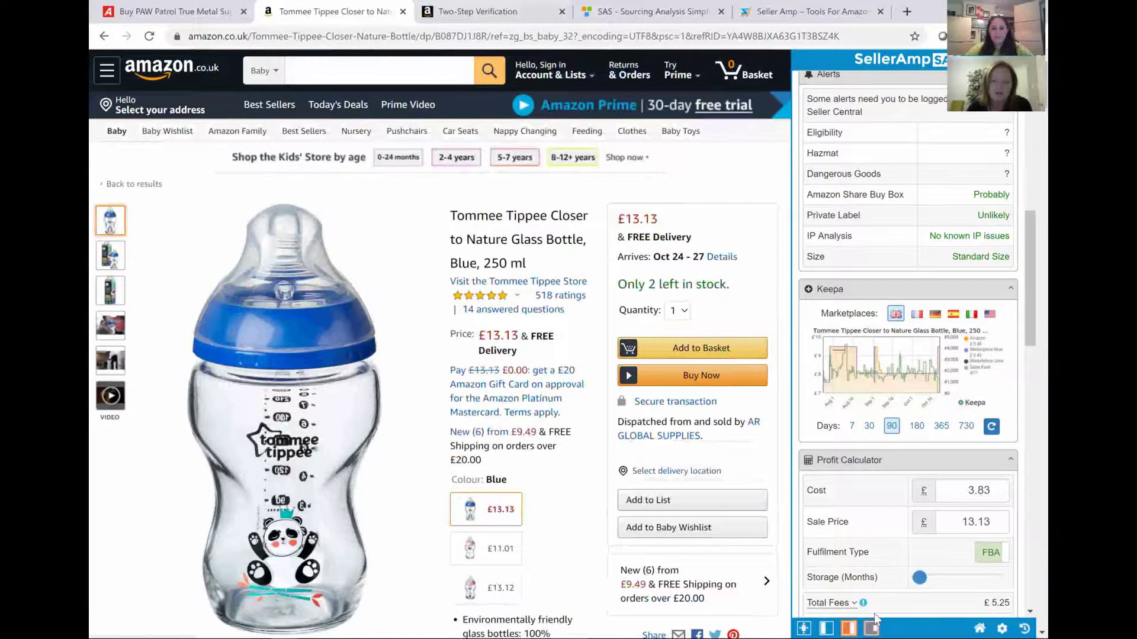
Embed the SellerAmp panel in the Amazon page's buying column, check how it moves with the page, and dock it on the right again.
left_click(875, 618)
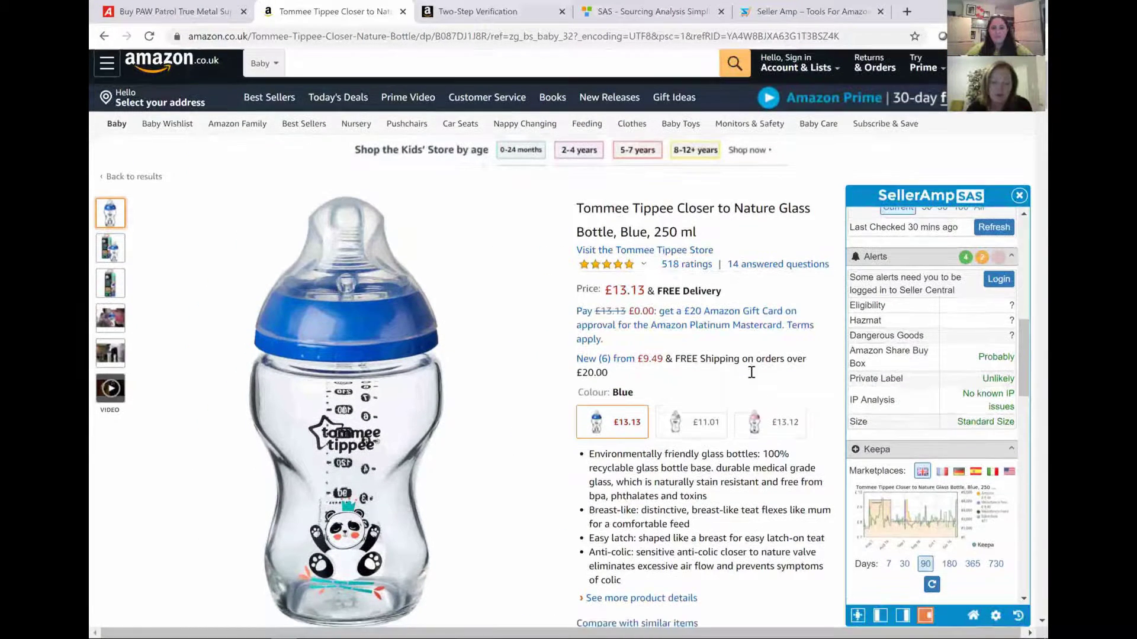
scroll(752, 373, "down", 3)
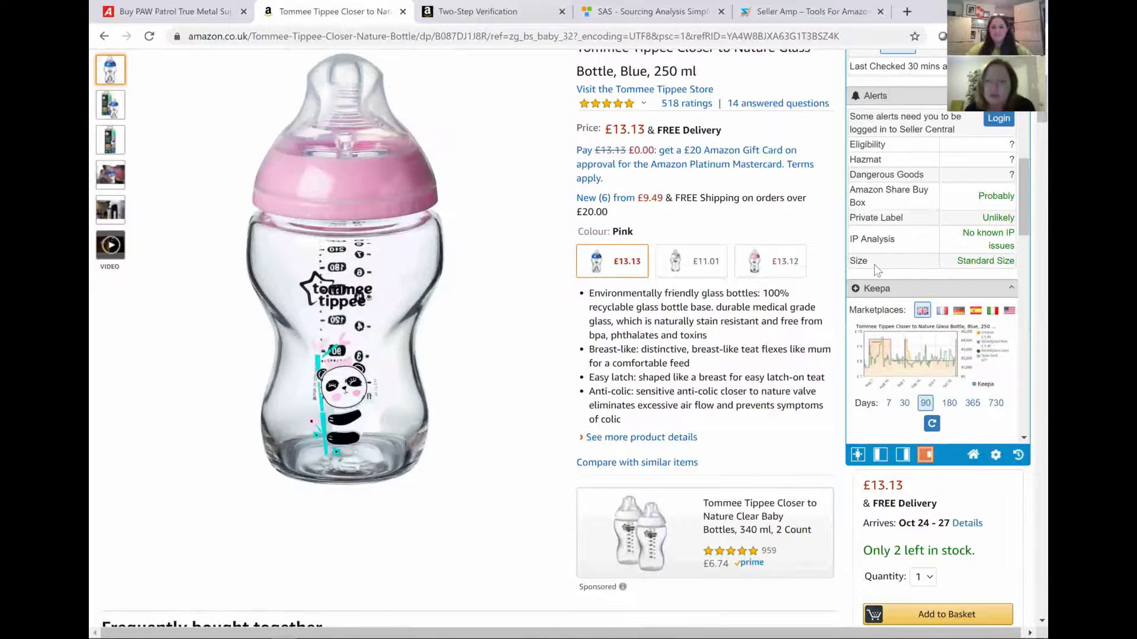
scroll(796, 274, "down", 3)
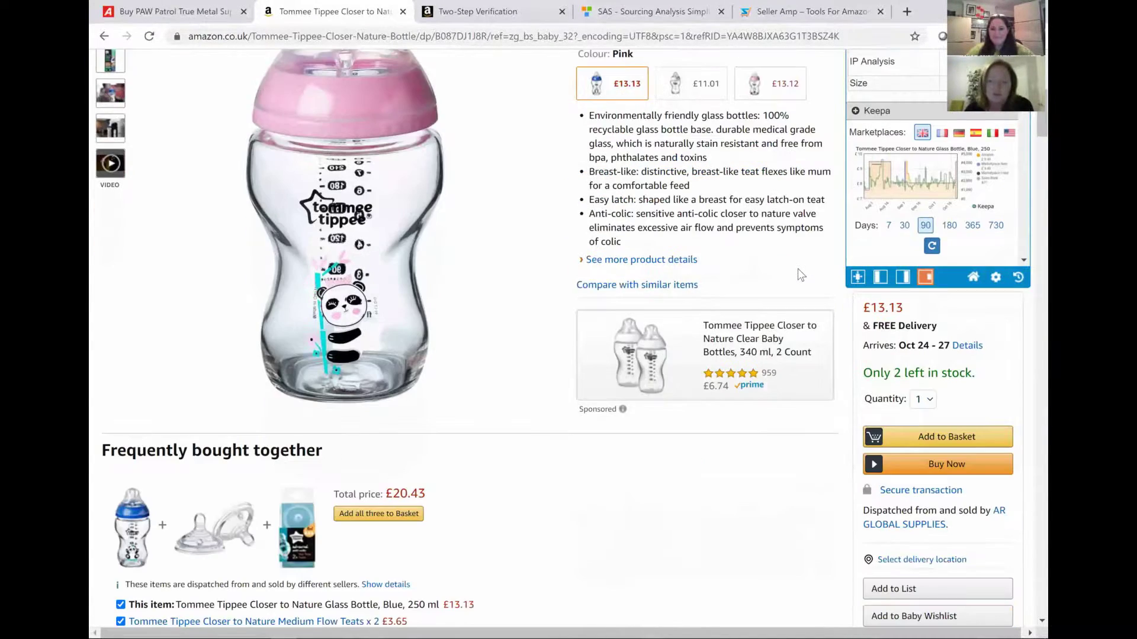
scroll(935, 272, "down", 5)
scroll(935, 278, "up", 9)
scroll(933, 397, "up", 3)
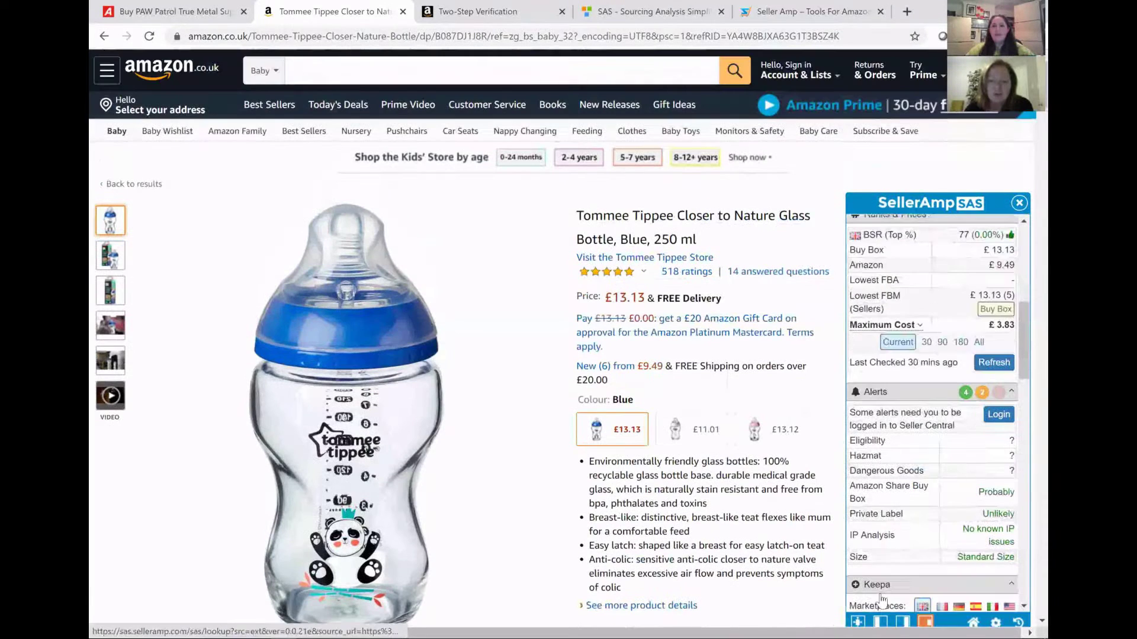
left_click(903, 622)
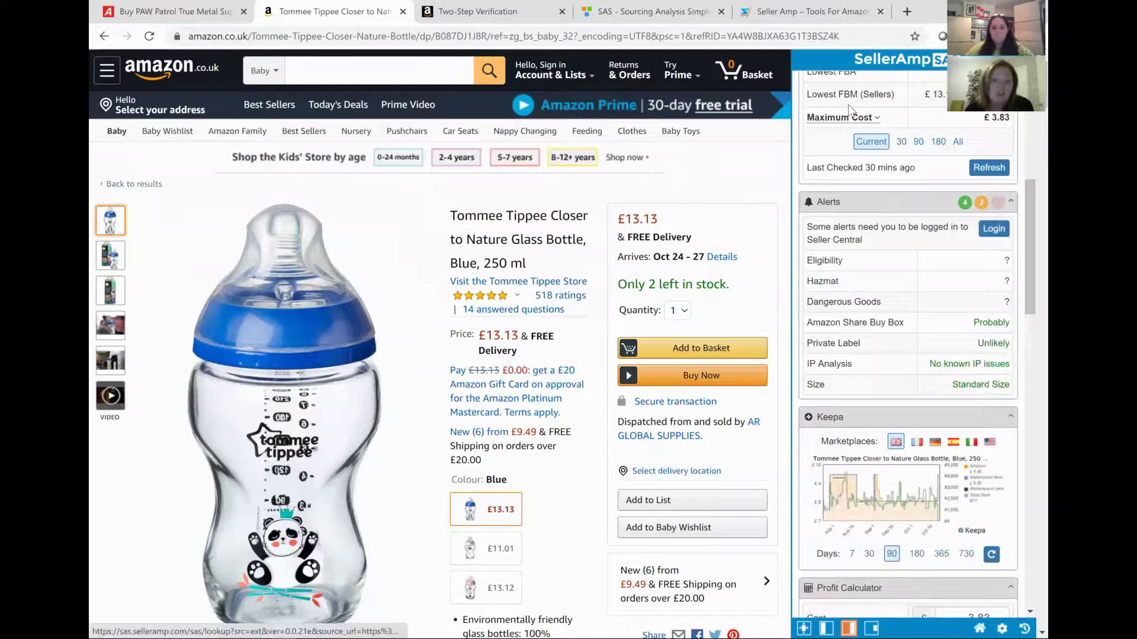
On the Argos PAW Patrol gift set page, make the SellerAmp panel float, widen it and place it beneath the product title.
left_click(148, 14)
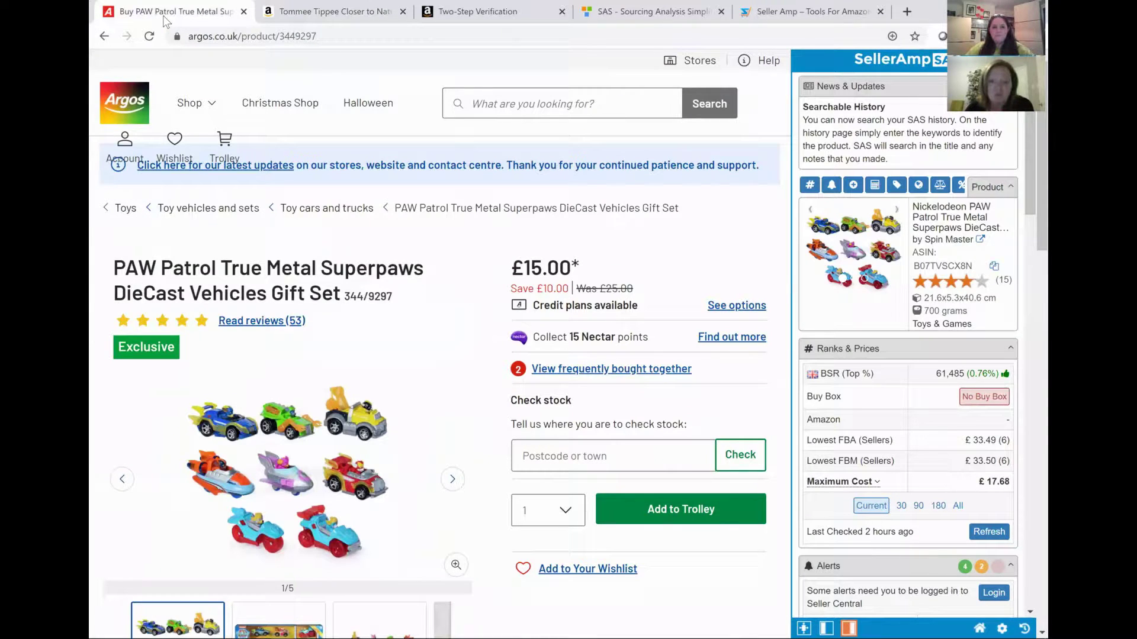
left_click(824, 625)
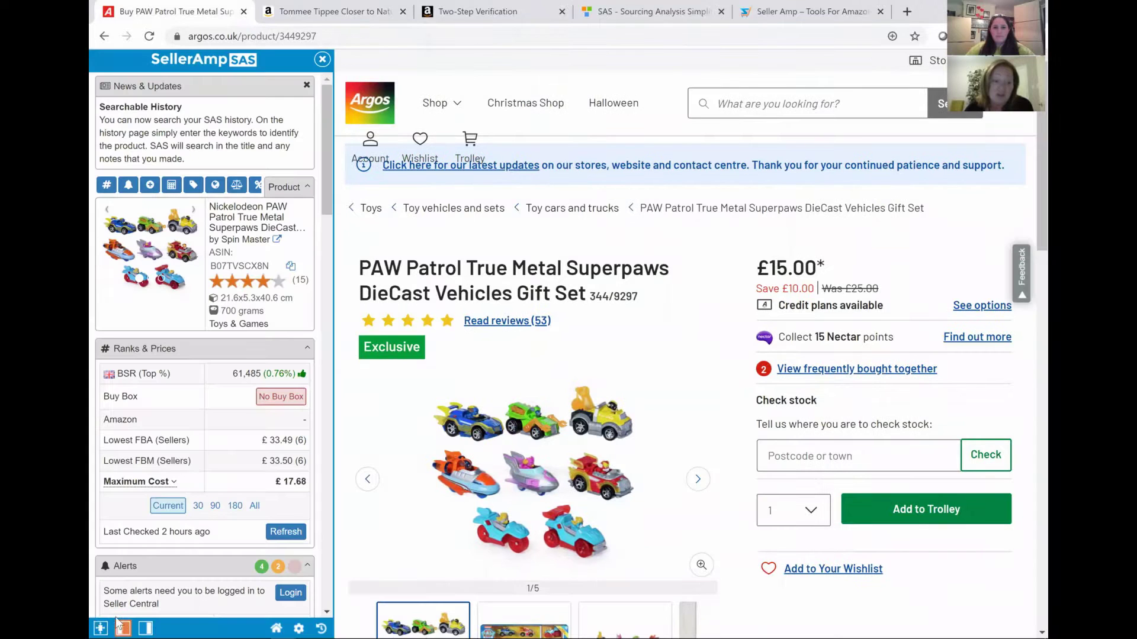
left_click(100, 627)
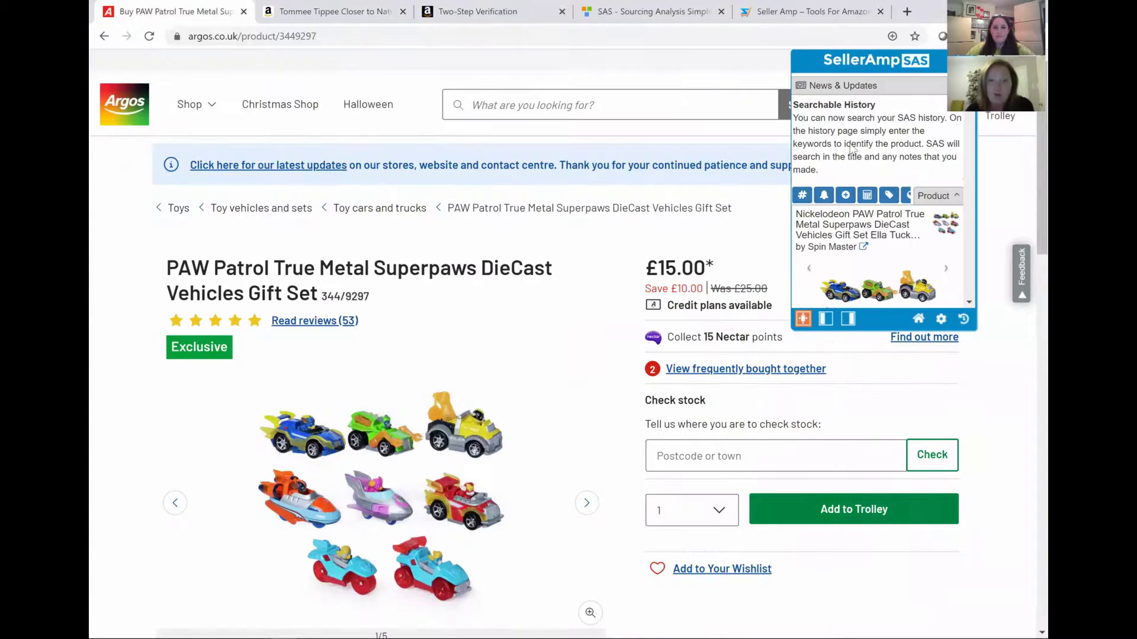
left_click_drag(889, 70, 213, 370)
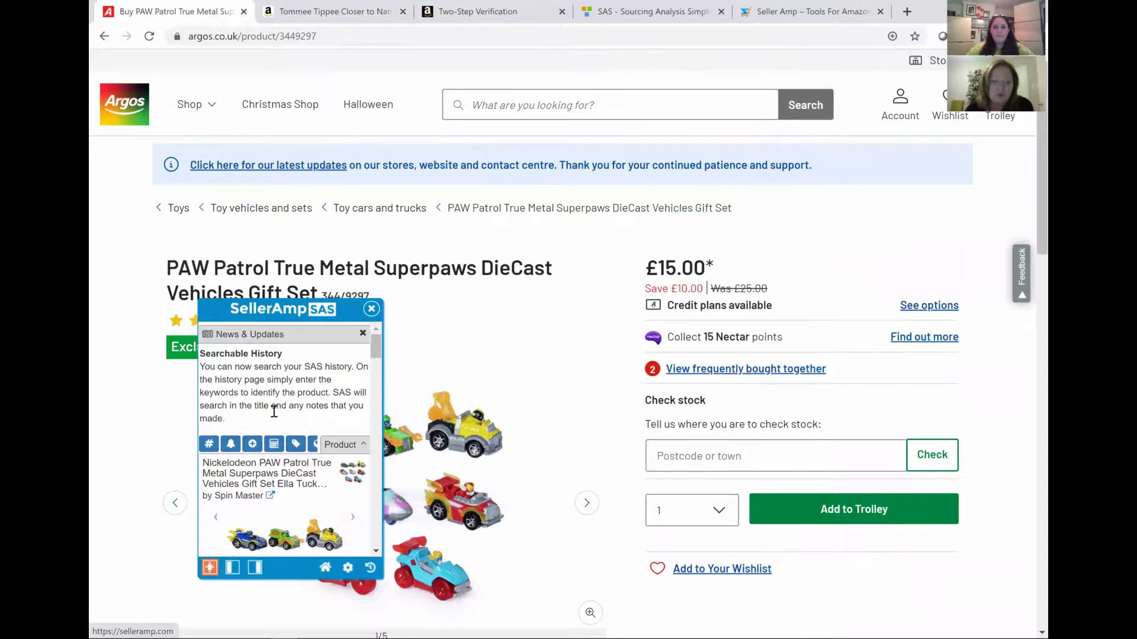
left_click_drag(382, 417, 968, 395)
left_click_drag(693, 306, 646, 365)
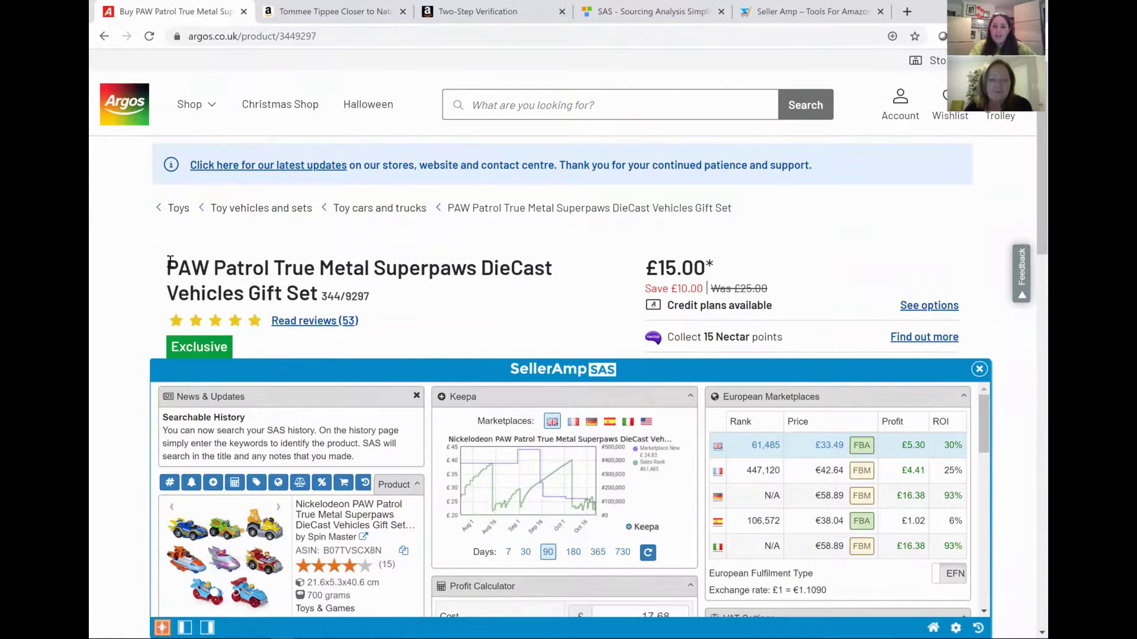
Run a SAS lookup on the words "PAW Patrol True Metal Superpaws" from the Argos product title.
left_click_drag(170, 260, 428, 273)
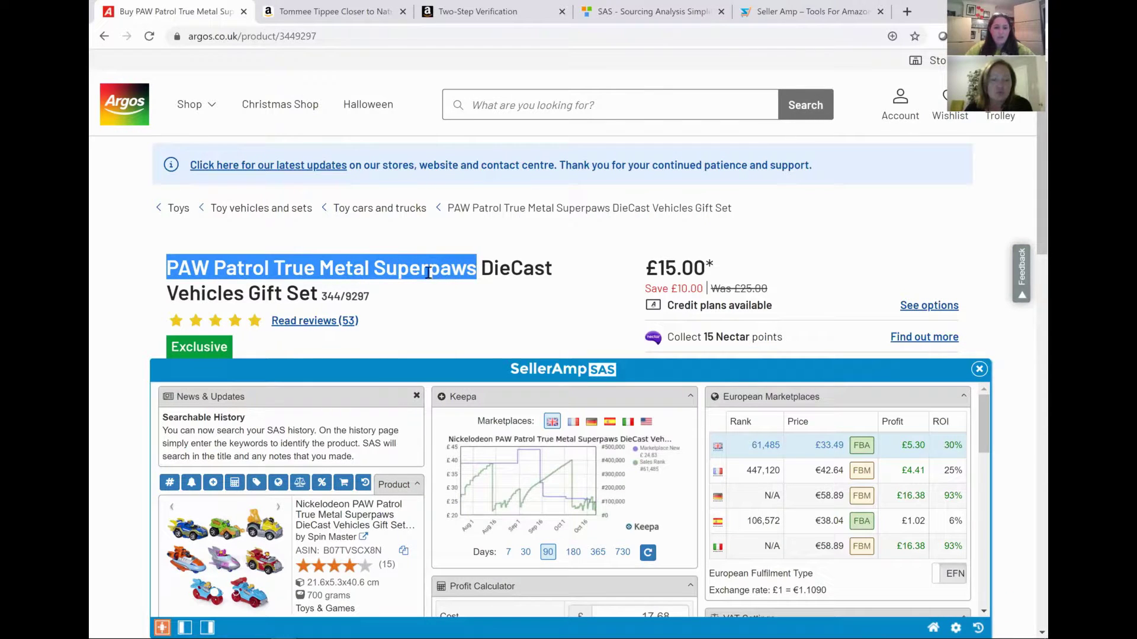
right_click(320, 267)
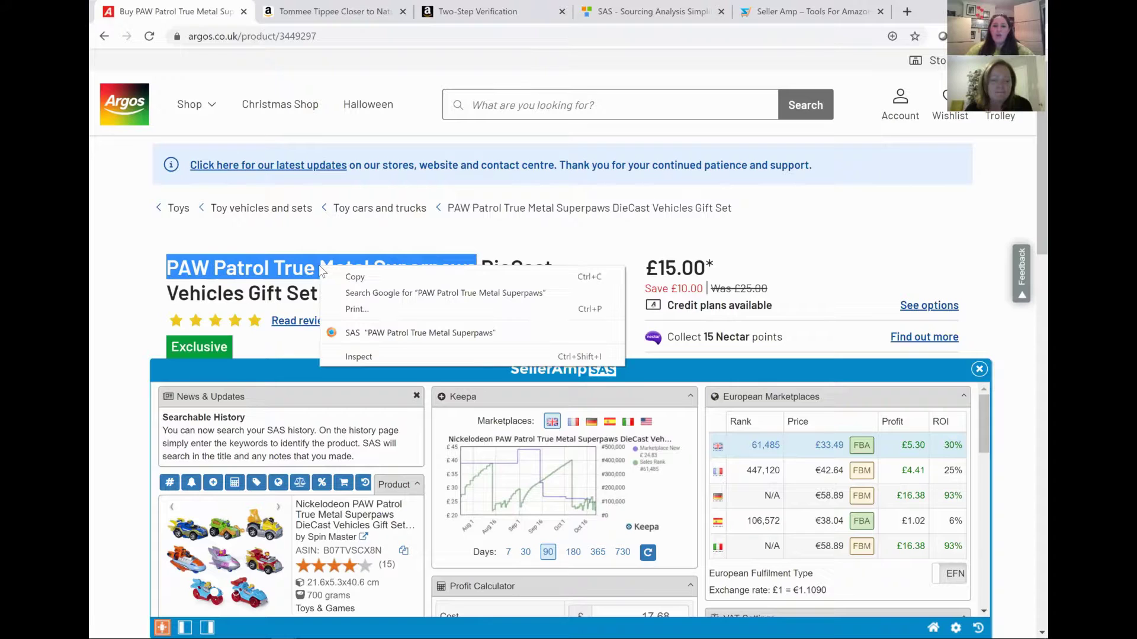
left_click(354, 334)
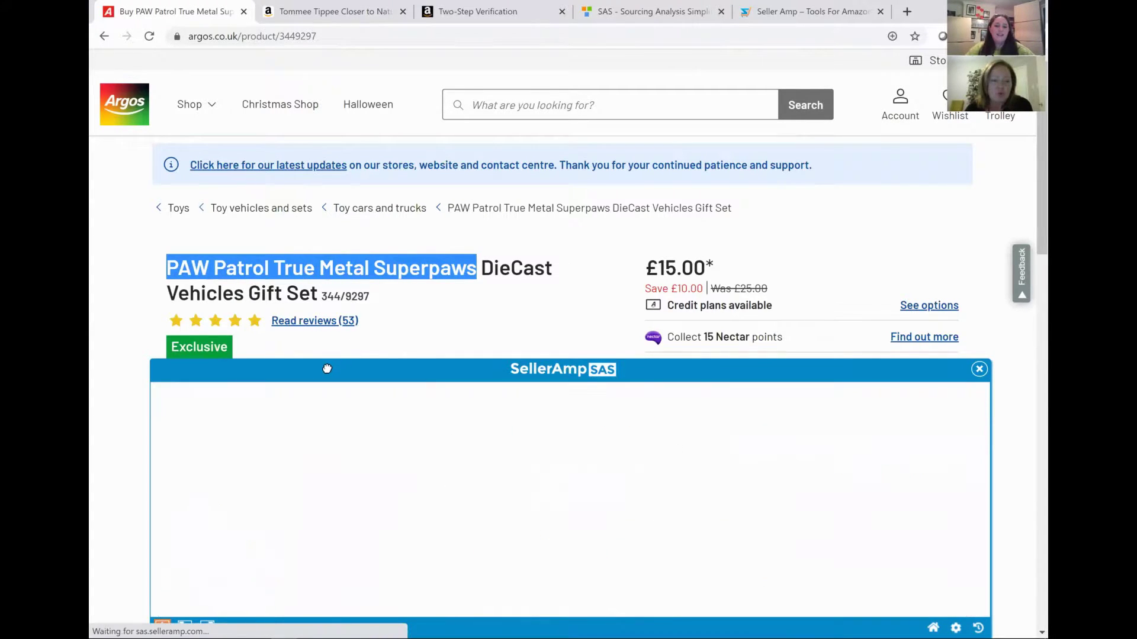
Narrow and reposition the floating SellerAmp panel, and dock it on the right side of the Argos page.
left_click_drag(326, 371, 357, 235)
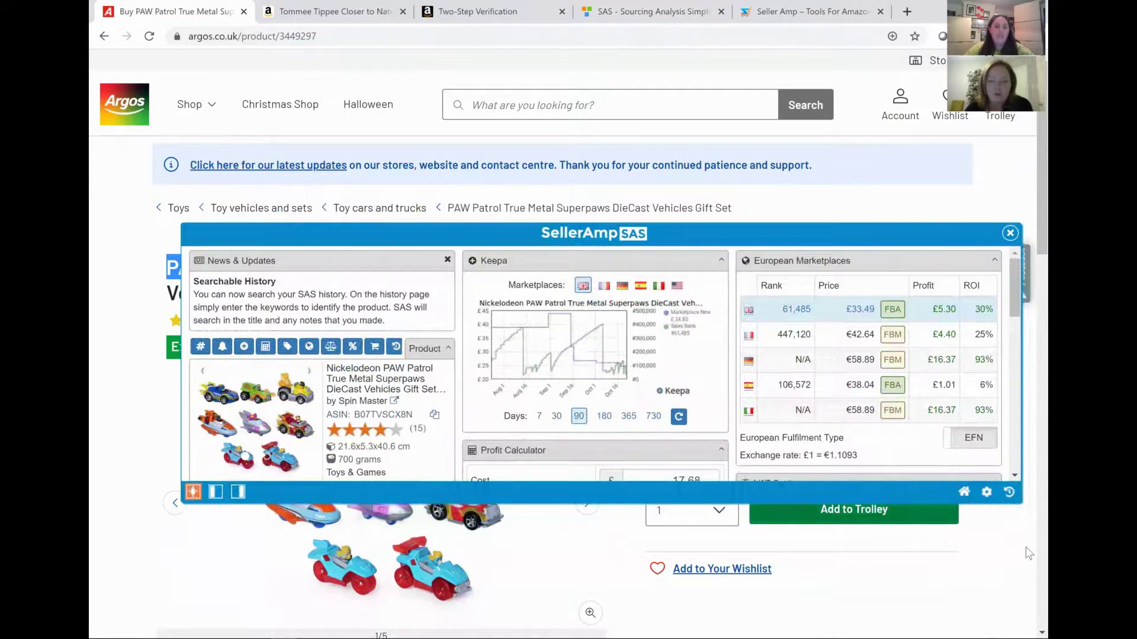
left_click_drag(931, 498, 576, 499)
left_click_drag(839, 214, 938, 63)
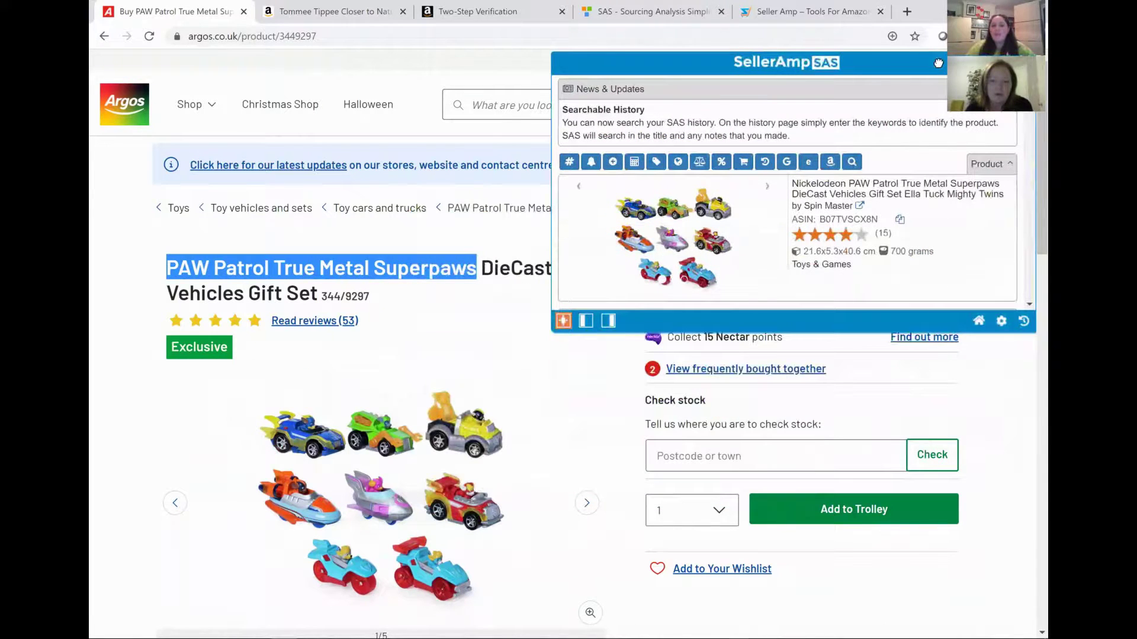
left_click(609, 321)
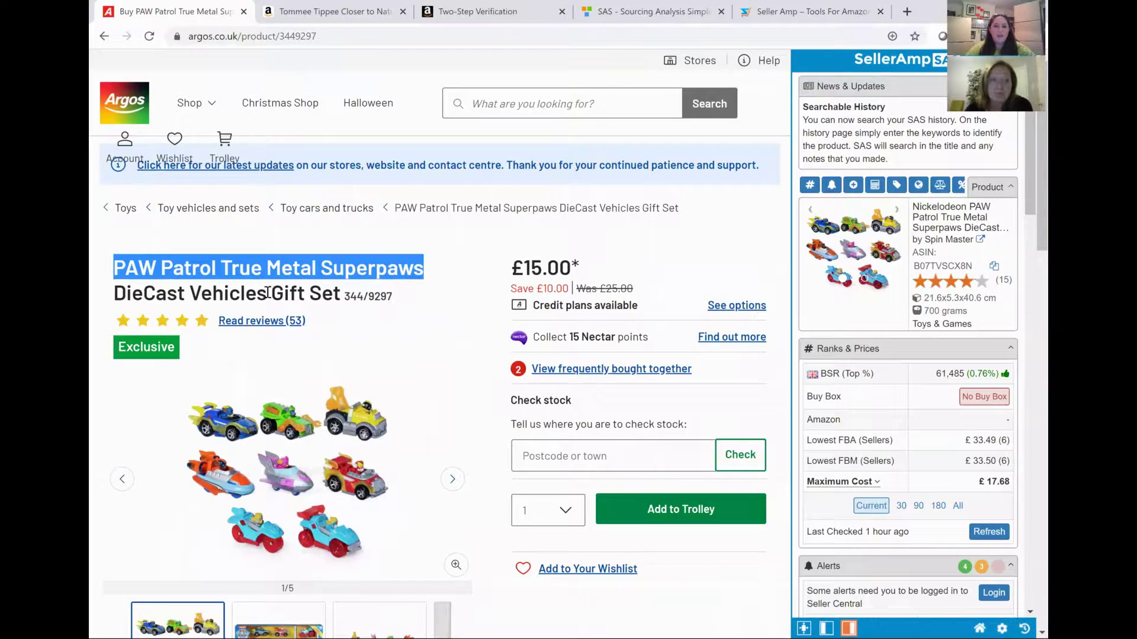
Run a SAS lookup on only the words "DieCast Vehicles" from the Argos product title.
left_click(184, 290)
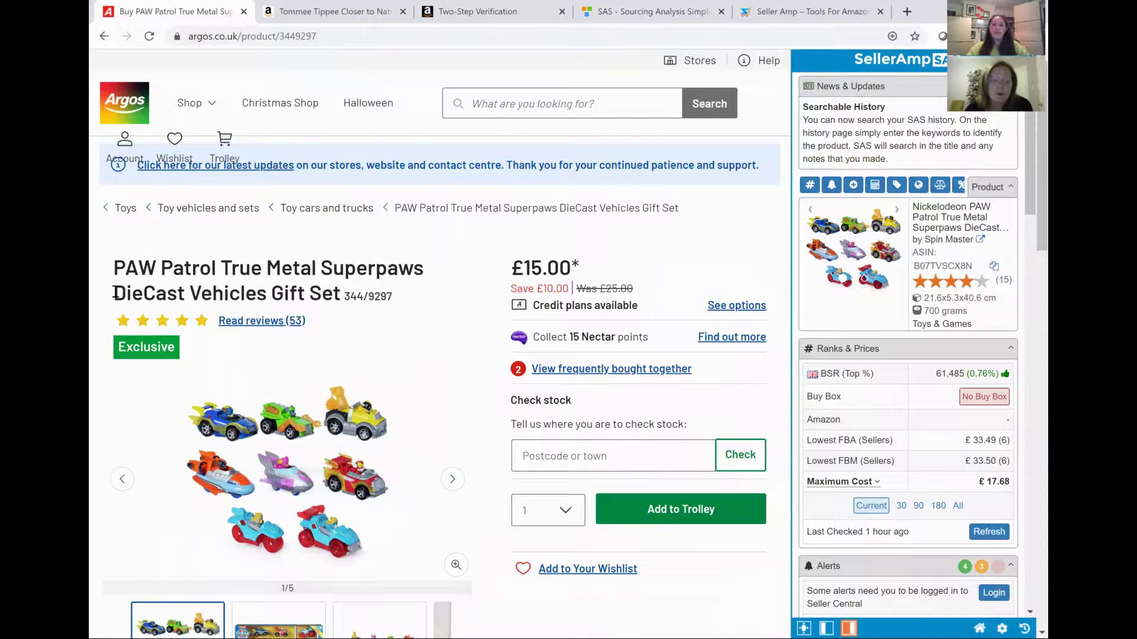
left_click_drag(114, 292, 256, 289)
right_click(236, 291)
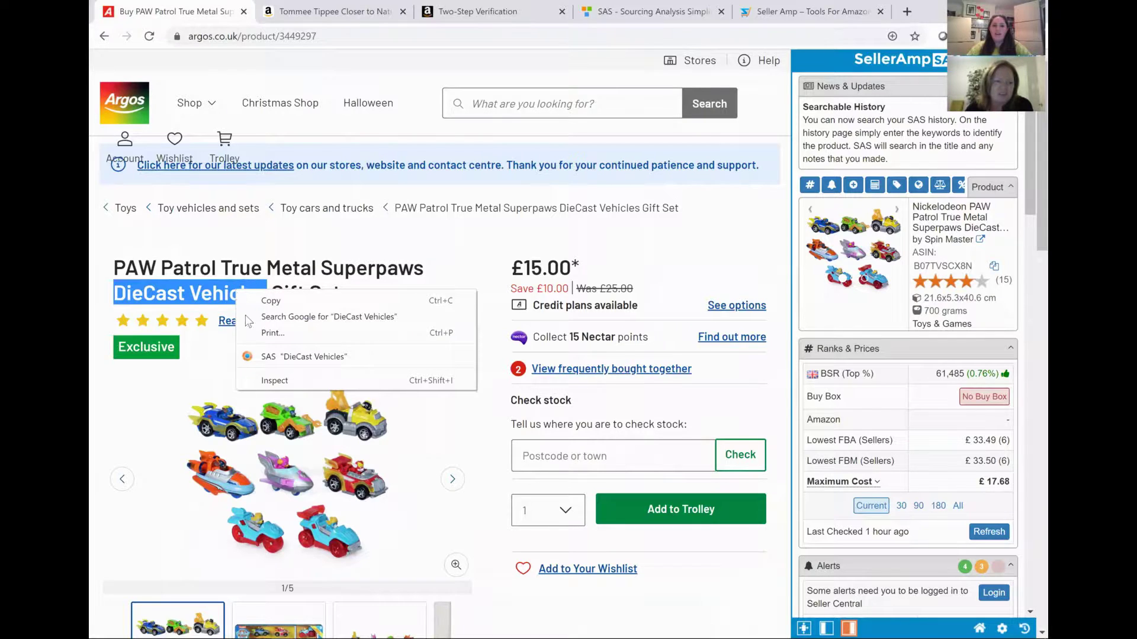
left_click(264, 357)
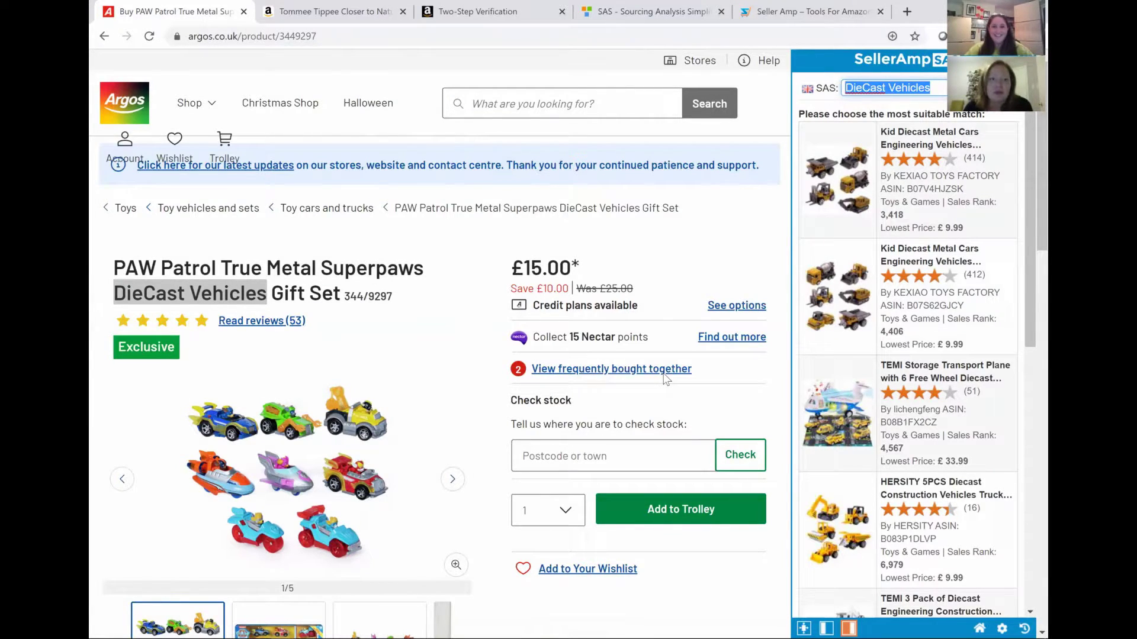
Return to the Amazon bottle listing and open the SellerAmp account settings at the SAS Panels list.
left_click(364, 15)
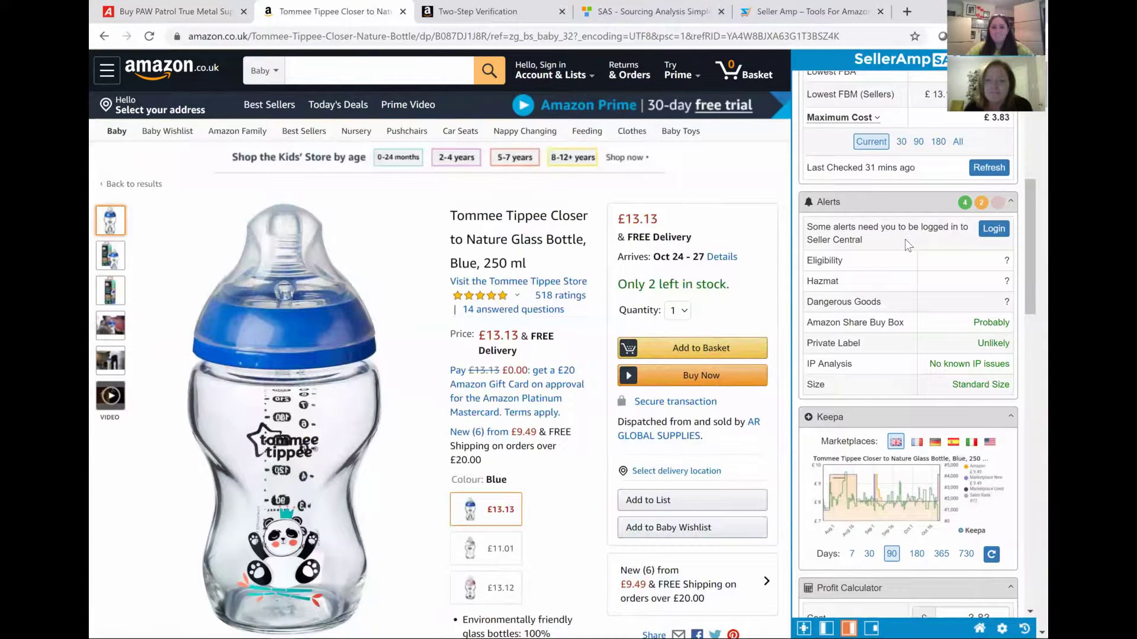
scroll(905, 239, "up", 6)
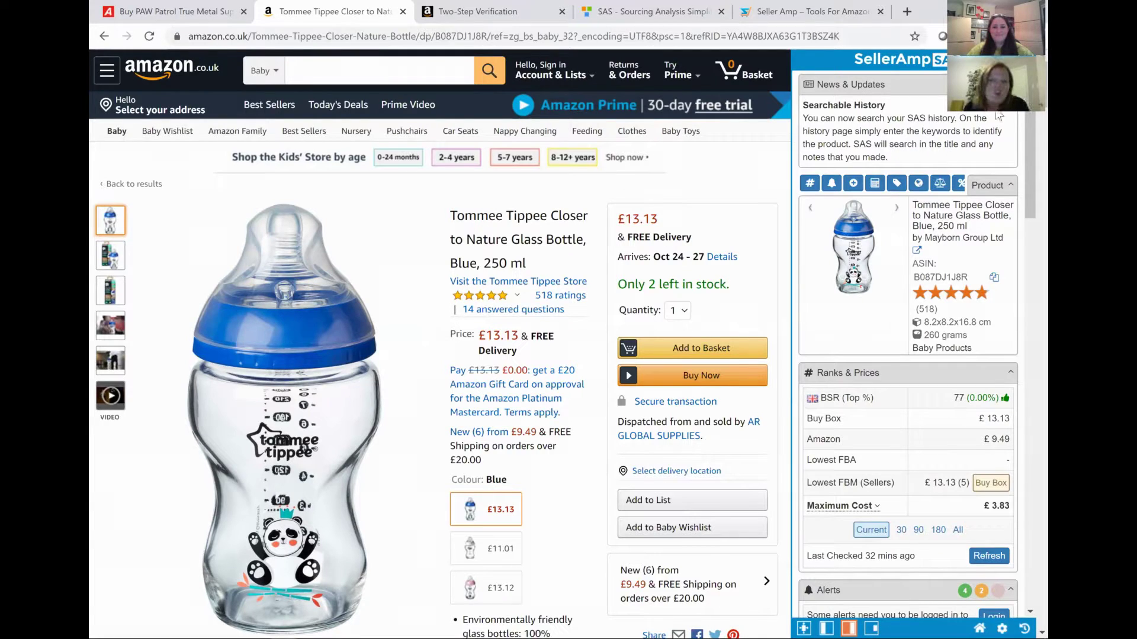
scroll(918, 305, "down", 3)
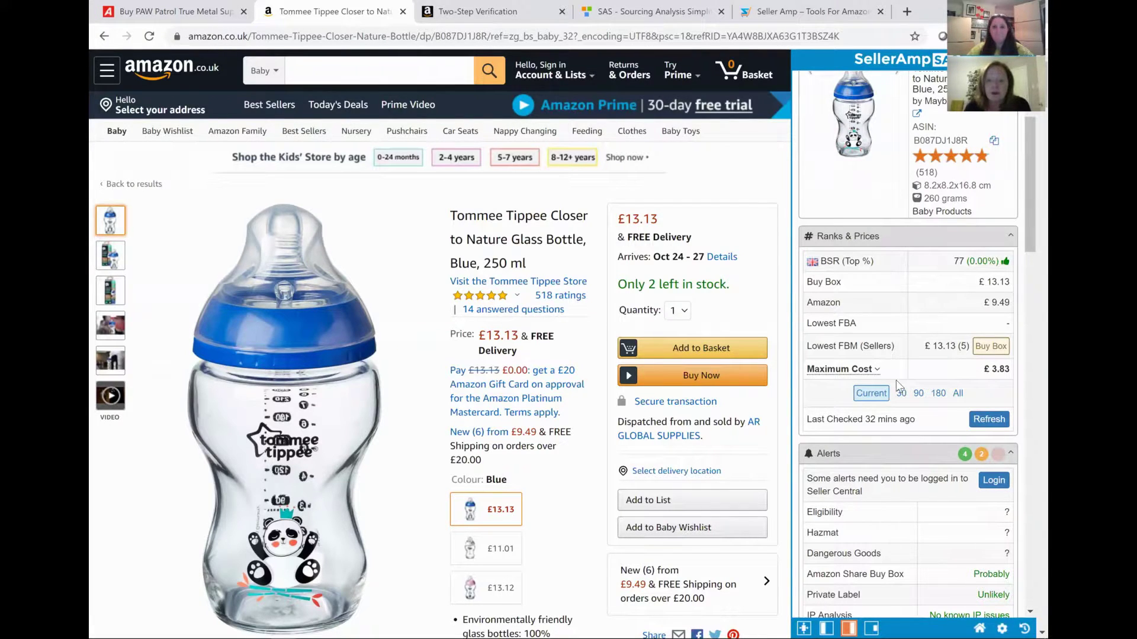
scroll(904, 424, "up", 2)
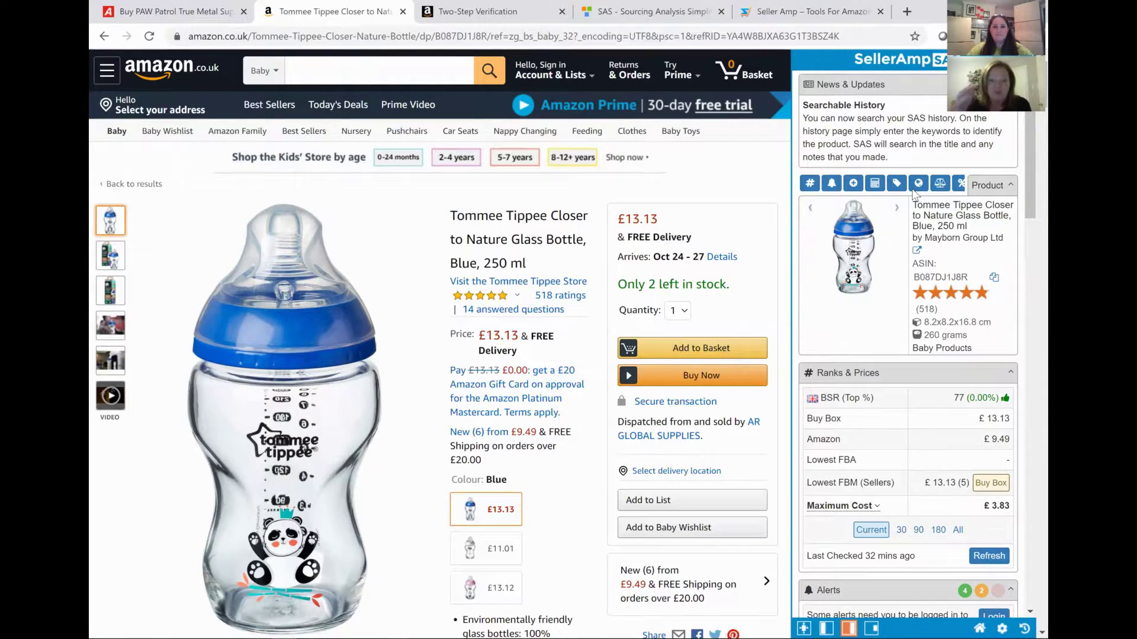
left_click(1002, 626)
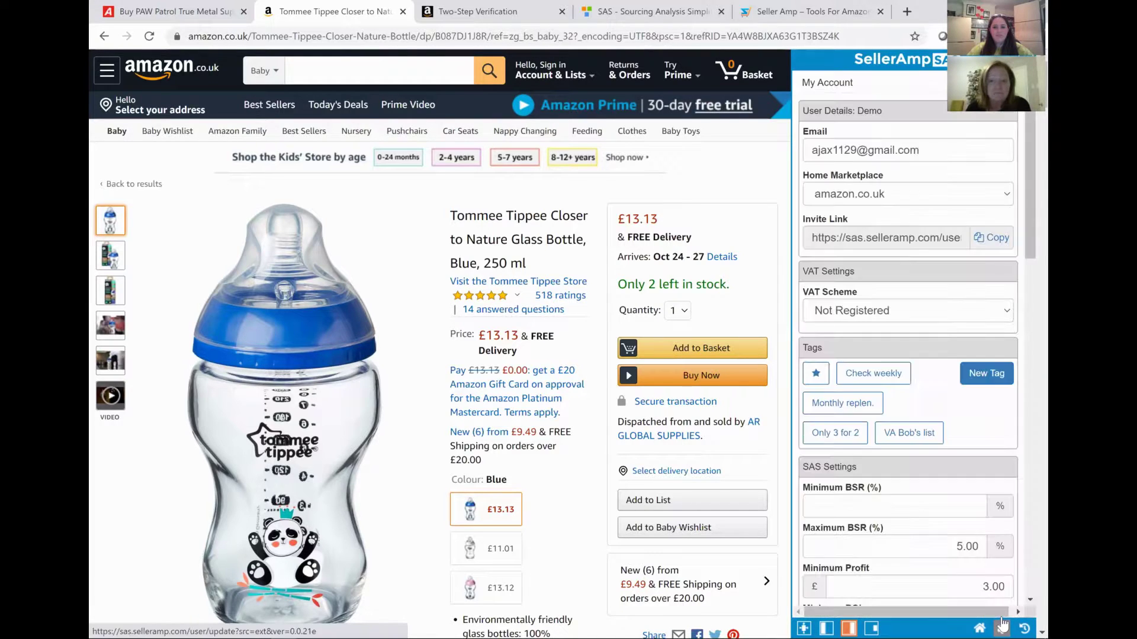
scroll(936, 440, "down", 1)
scroll(936, 440, "down", 10)
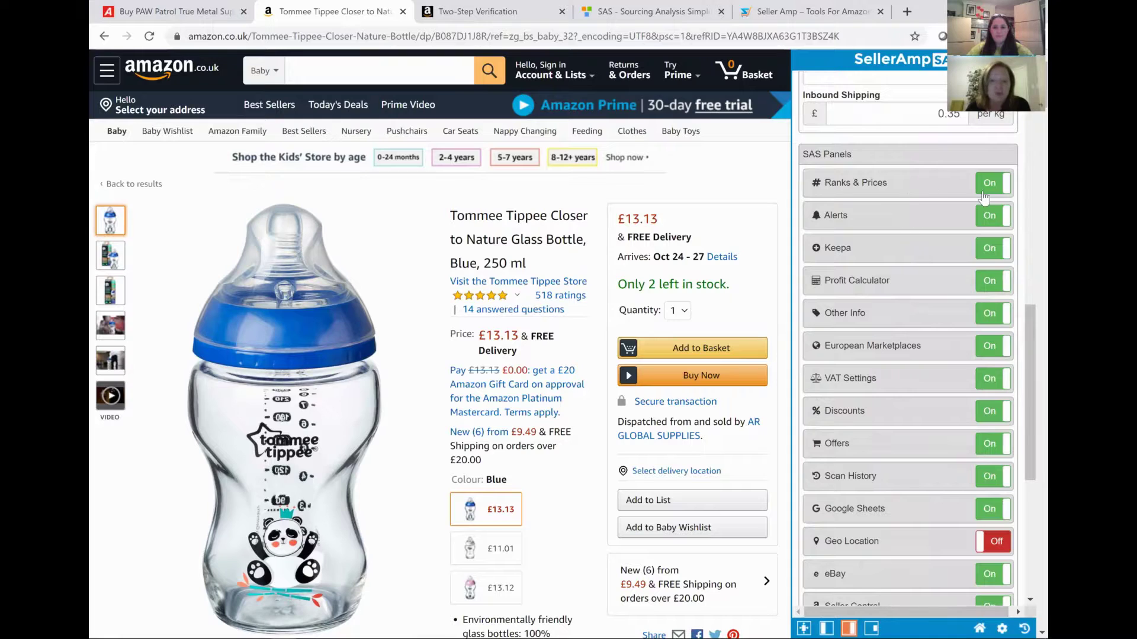
Turn the Ranks & Prices and Alerts panels off and back on in the SAS Panels list.
left_click(985, 194)
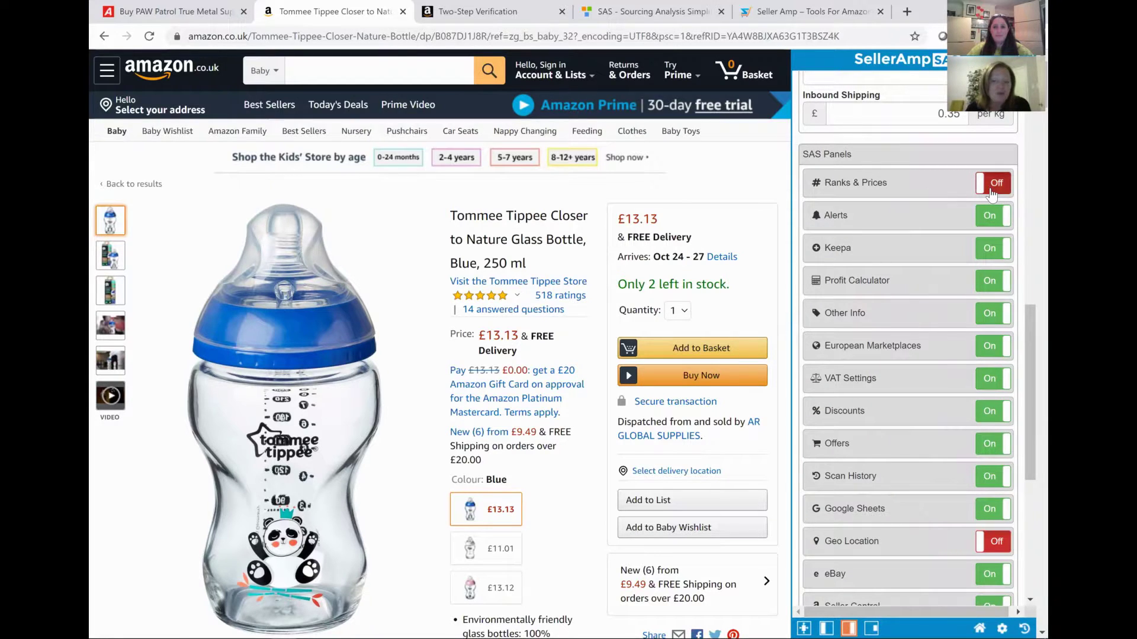
left_click(993, 221)
left_click(994, 221)
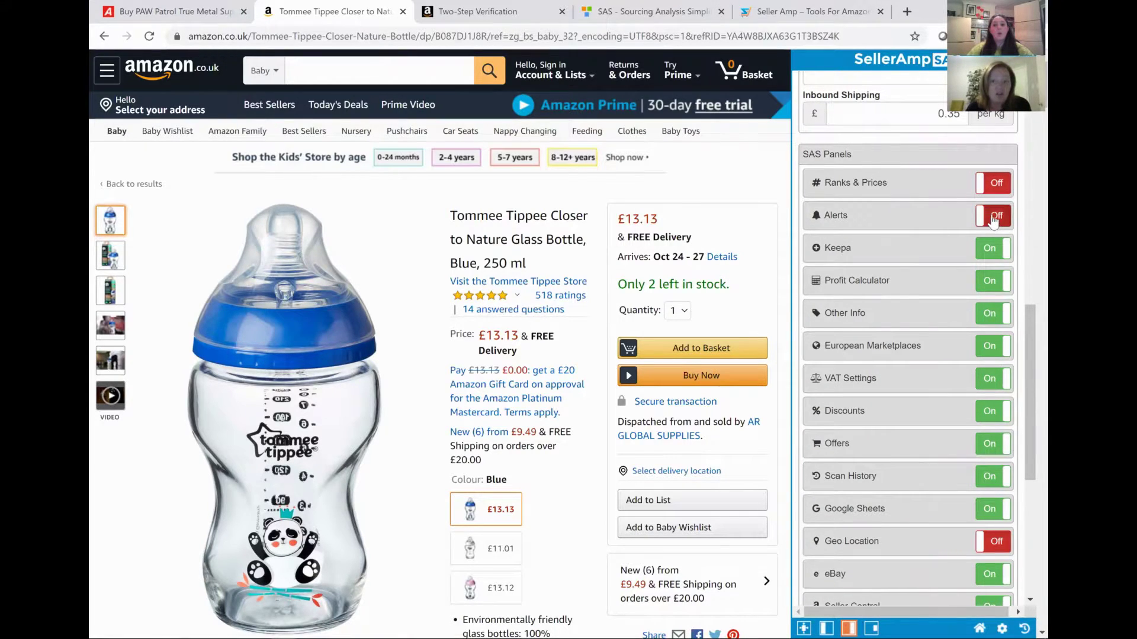
left_click(993, 193)
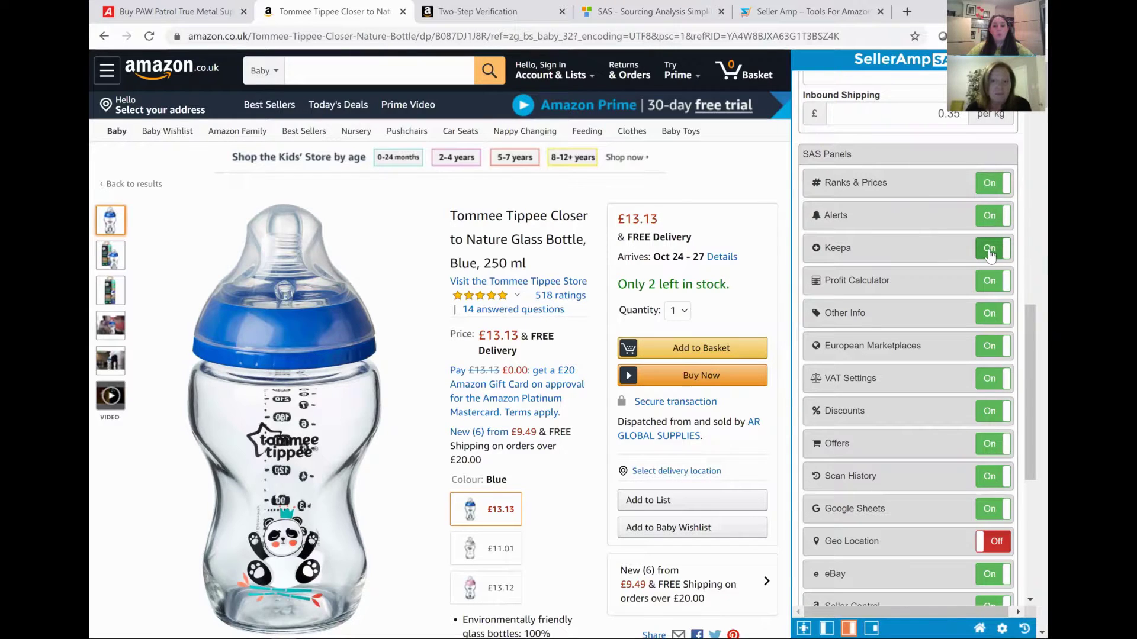
Move the Keepa panel above Alerts in the SAS Panels order.
left_click_drag(918, 236, 915, 207)
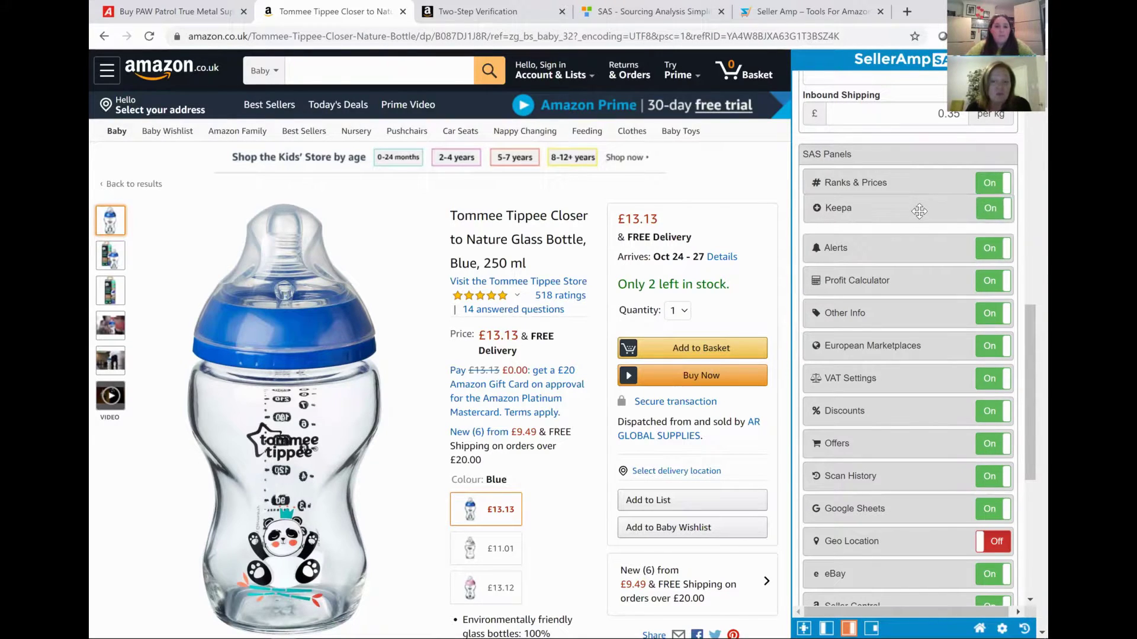
Move the Profit Calculator panel above Alerts and turn off the European Marketplaces and Google Sheets panels.
left_click_drag(895, 283, 897, 247)
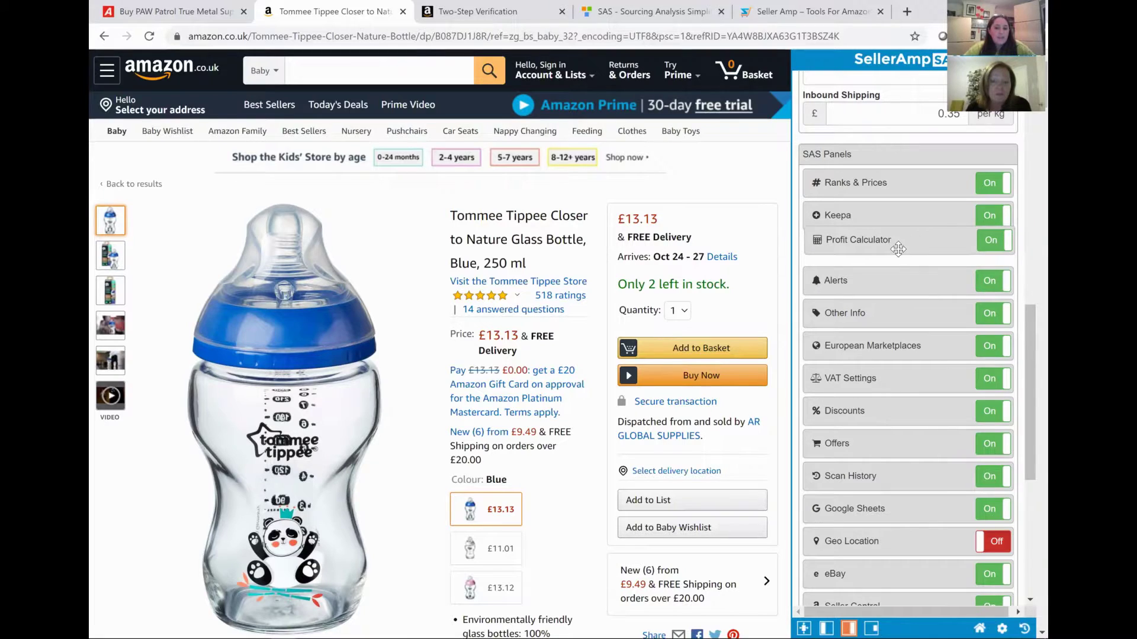
left_click_drag(897, 351, 901, 313)
left_click(994, 346)
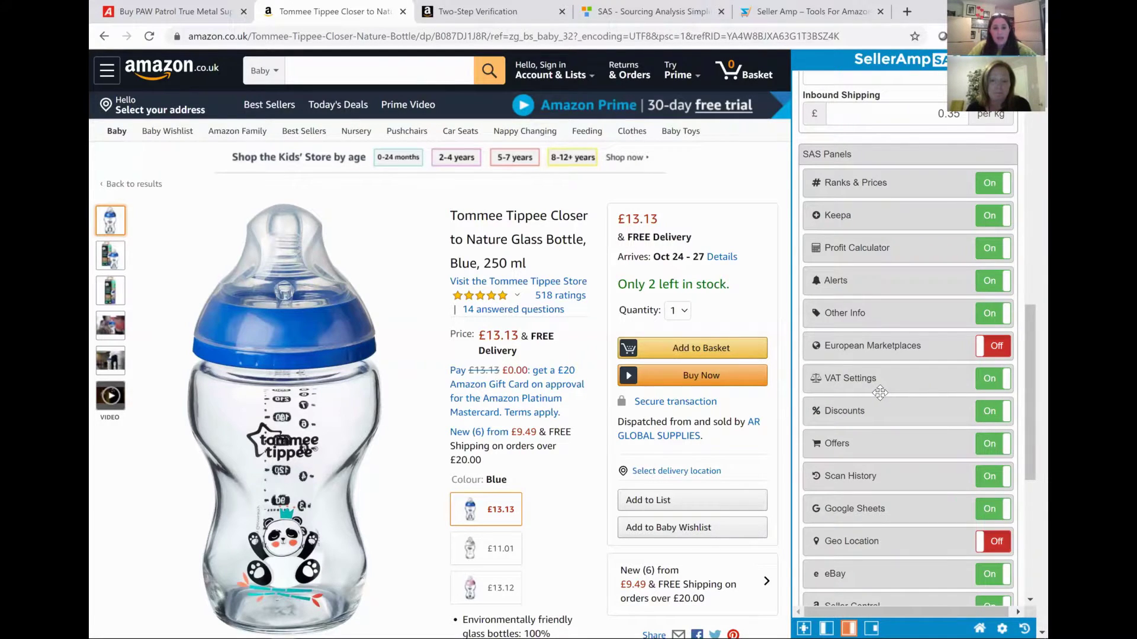
scroll(880, 393, "down", 1)
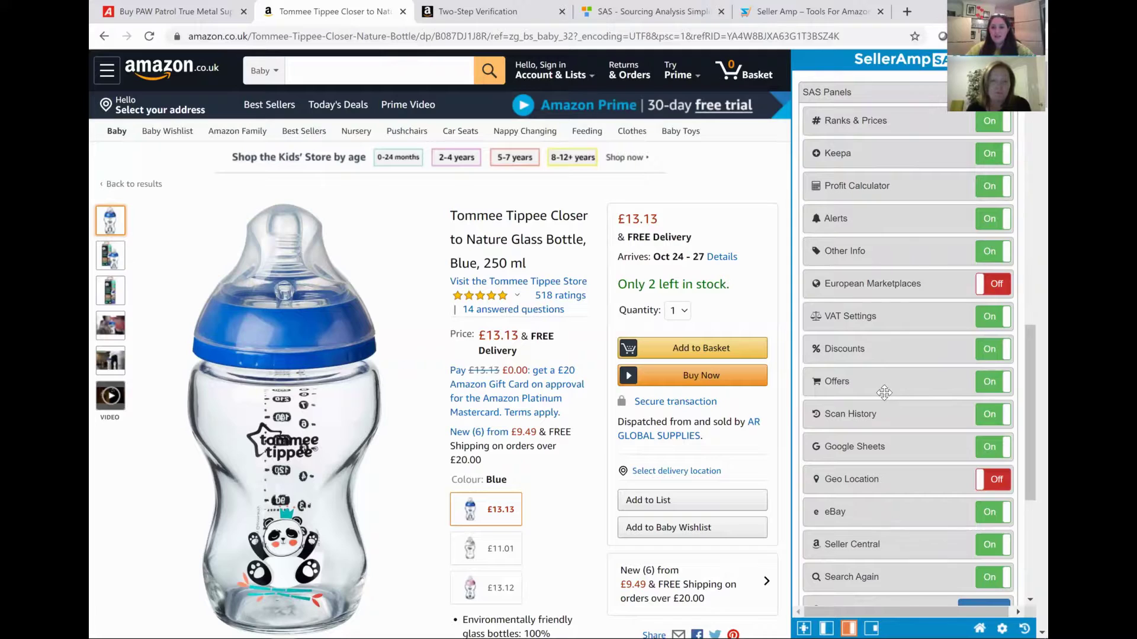
left_click(983, 451)
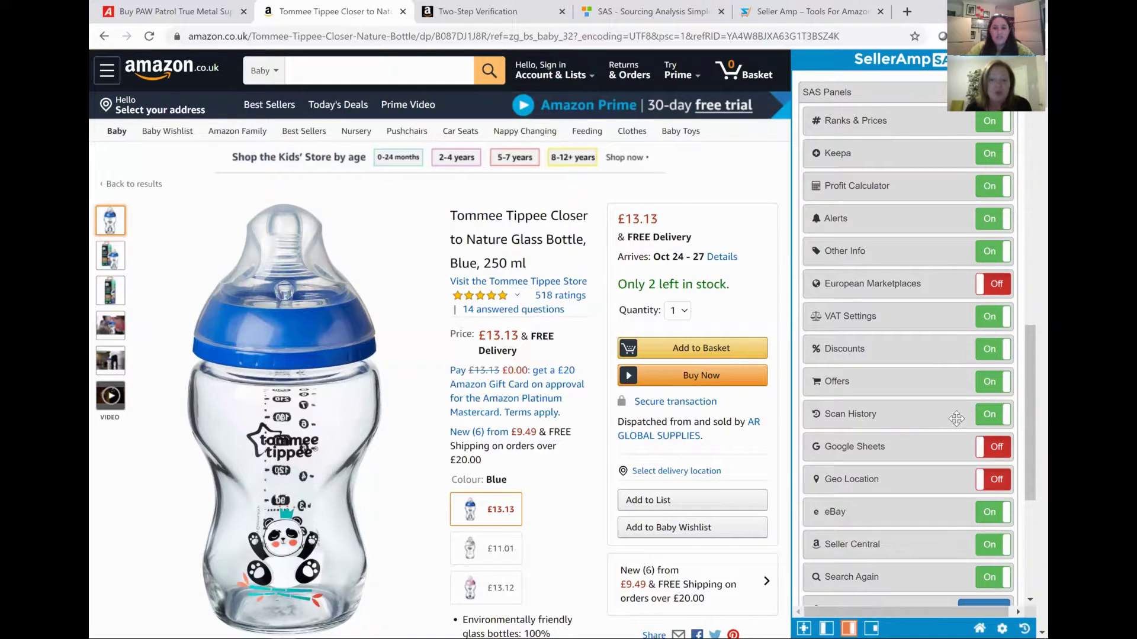
Save the updated SAS panel settings.
scroll(957, 419, "down", 3)
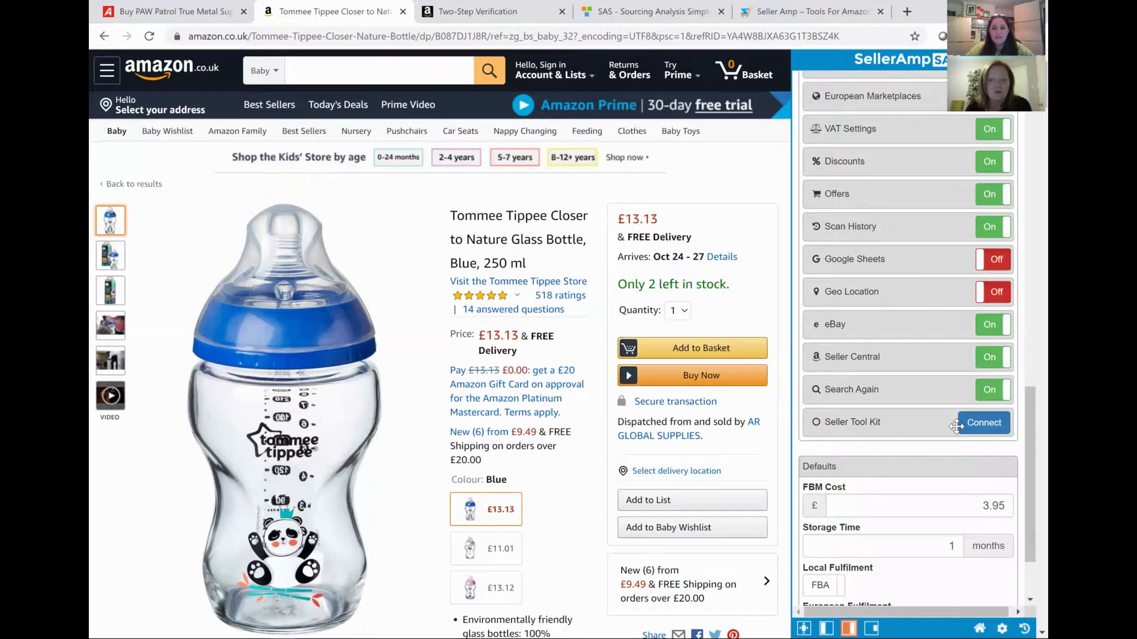
scroll(956, 426, "down", 5)
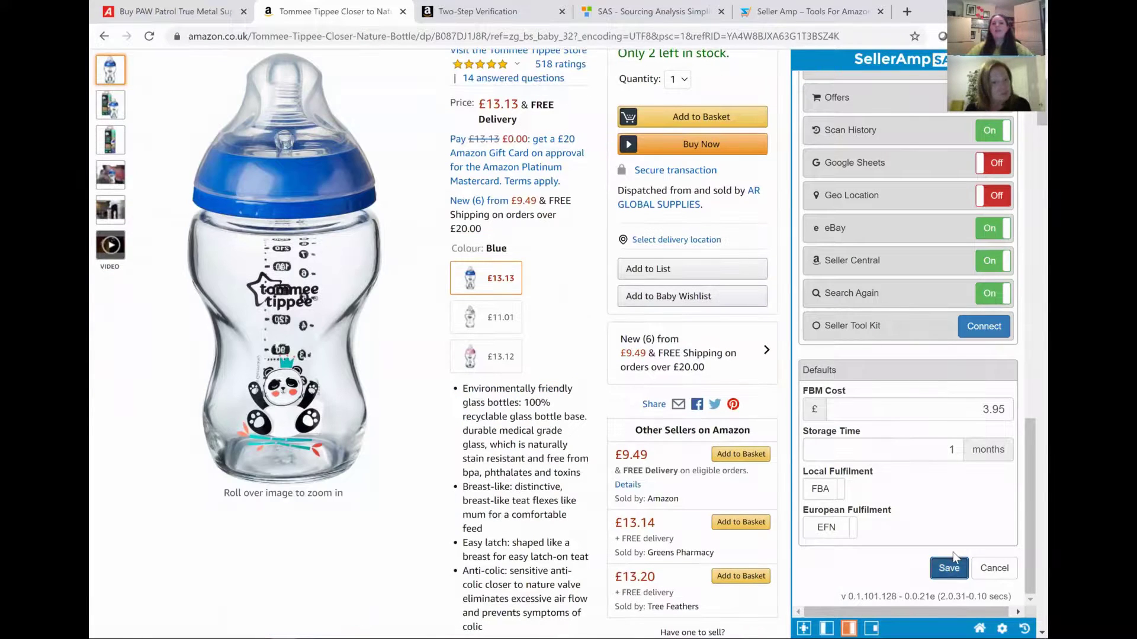
left_click(951, 566)
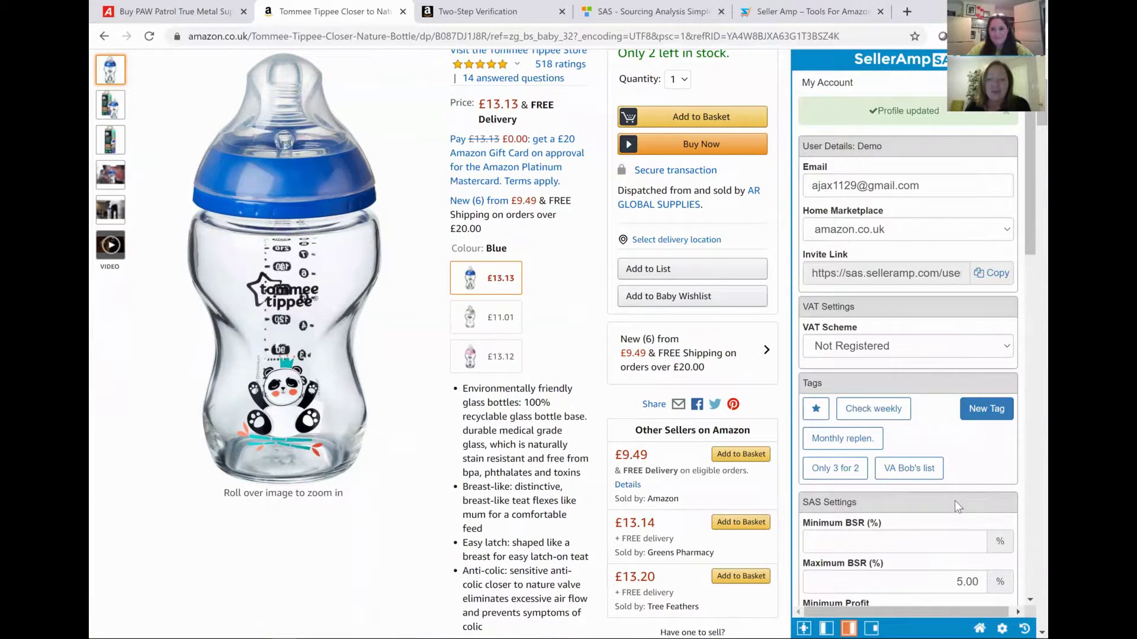
Return to the bottle's product lookup and examine the panel order from Ranks & Prices down to Alerts.
left_click(978, 622)
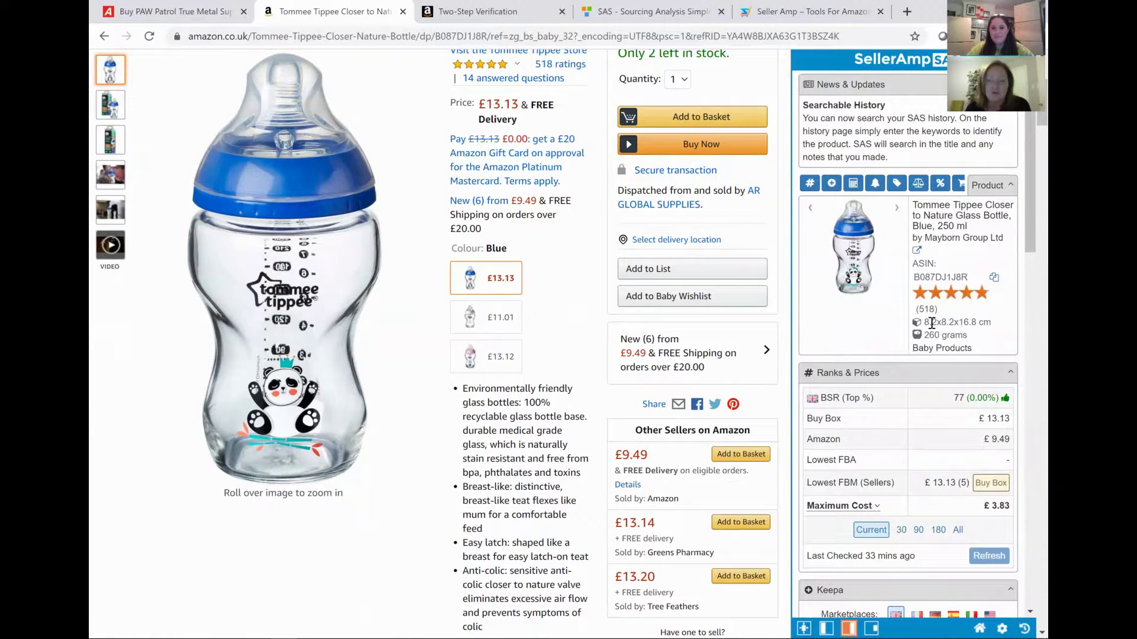
scroll(932, 323, "down", 2)
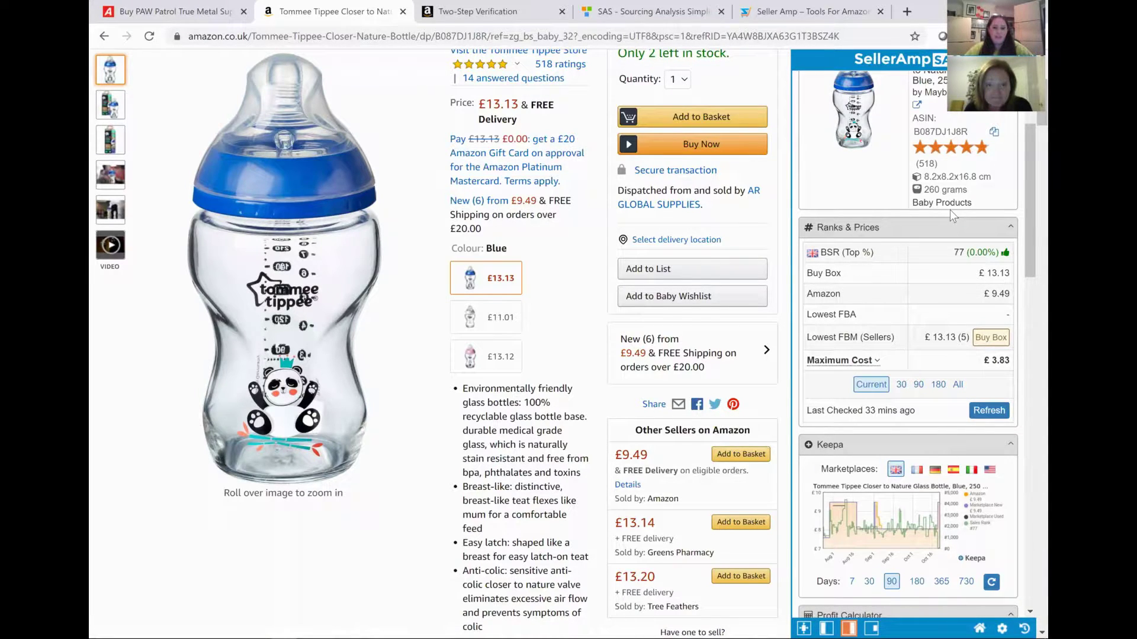
scroll(908, 485, "down", 5)
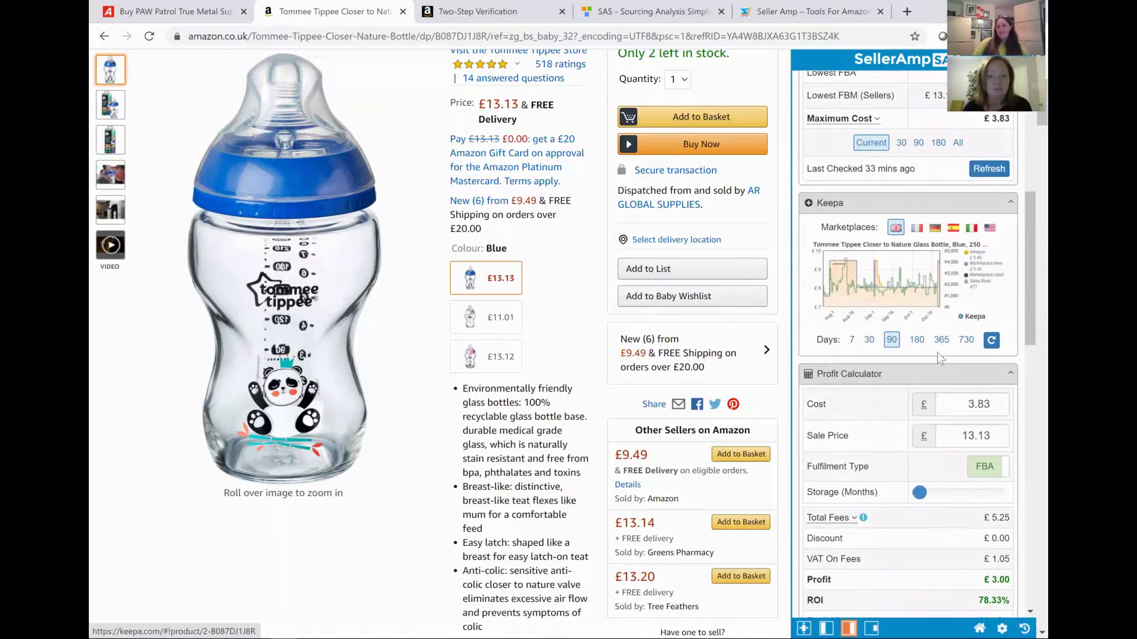
scroll(908, 485, "down", 4)
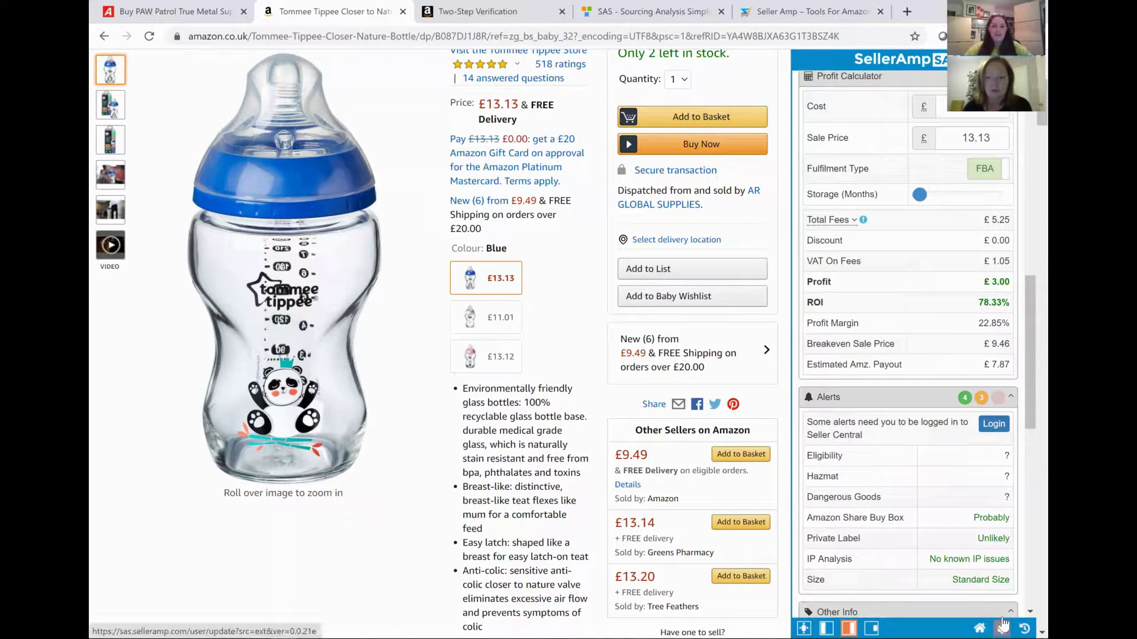
Reopen the account settings and move the Alerts panel to the first place in SAS Panels, keeping it turned on.
left_click(984, 427)
scroll(935, 360, "down", 3)
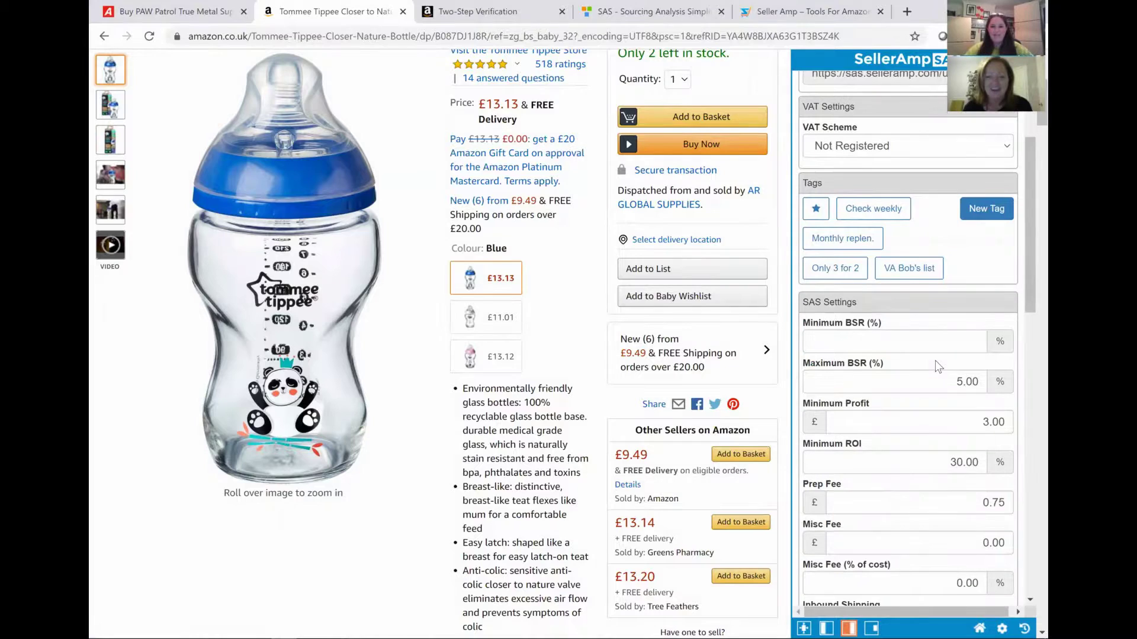
scroll(936, 361, "down", 8)
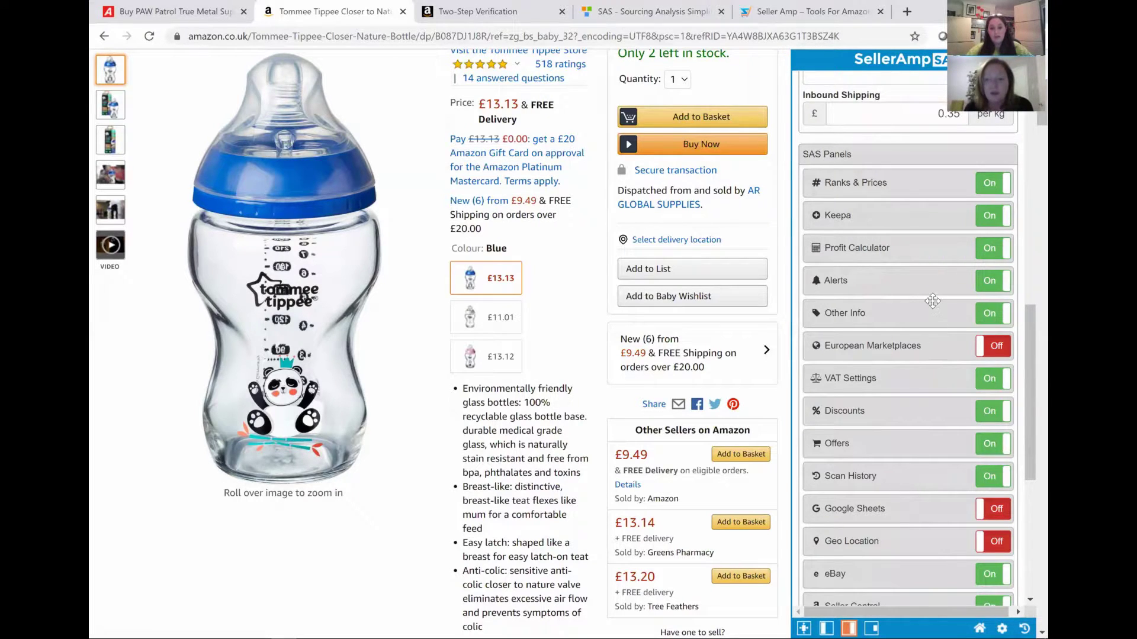
left_click(988, 285)
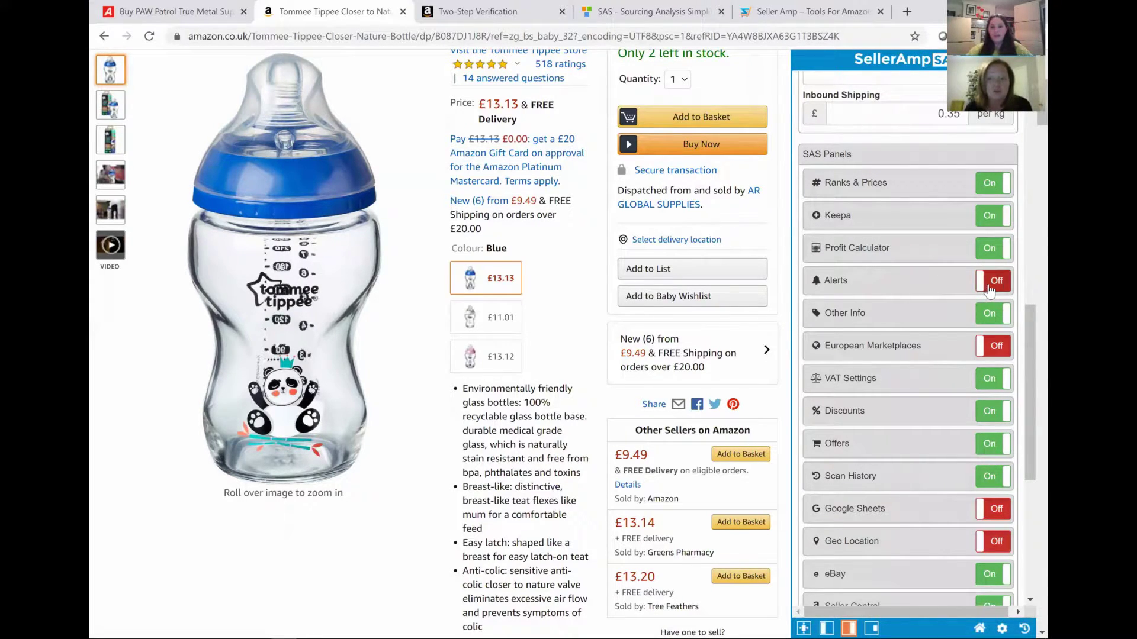
left_click_drag(877, 286, 875, 176)
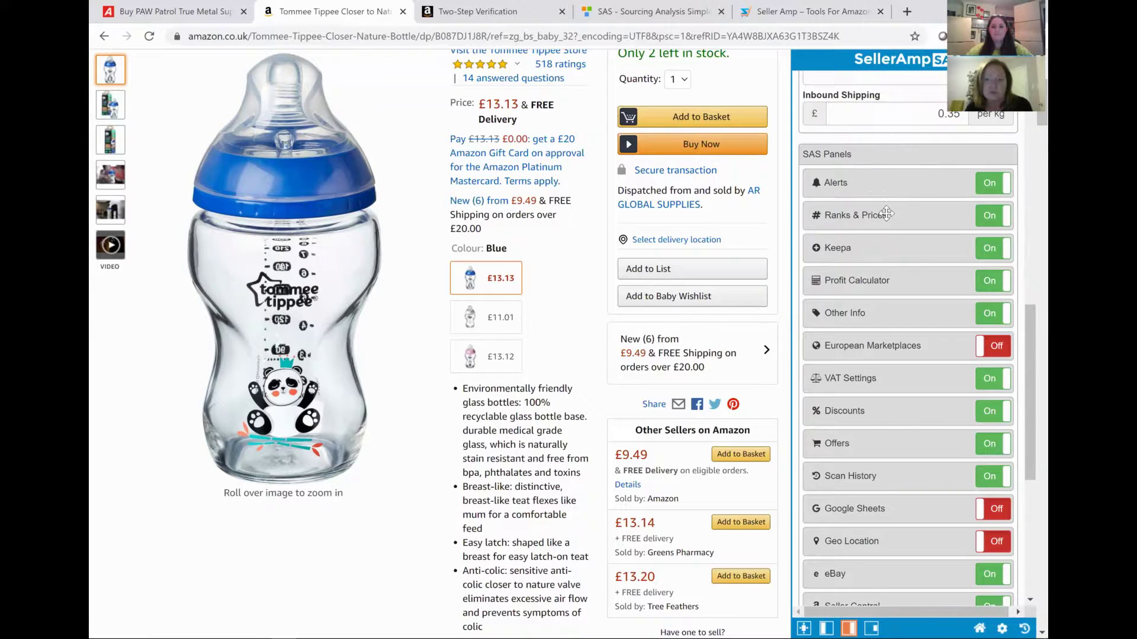
Save the new panel order and return to the bottle's product lookup.
scroll(890, 223, "down", 6)
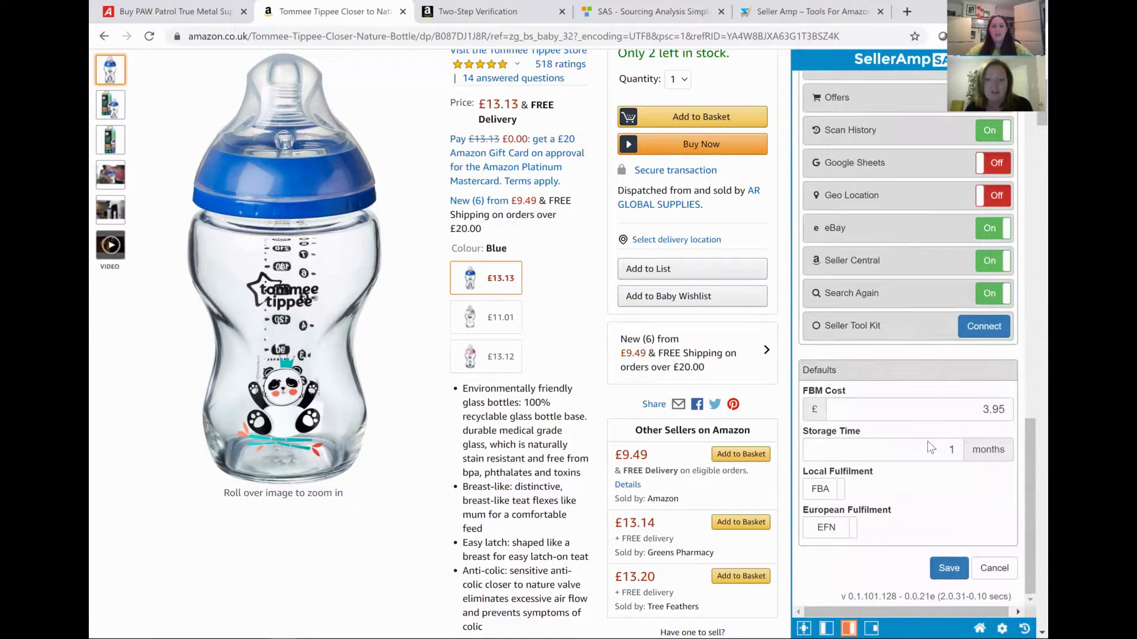
left_click(947, 568)
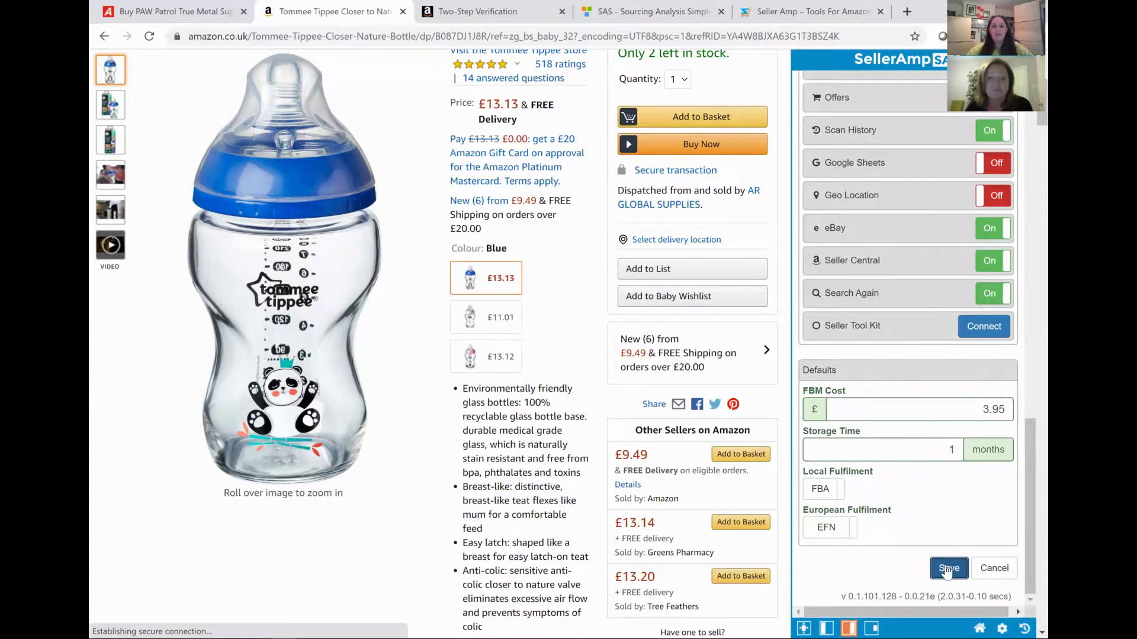
left_click(979, 626)
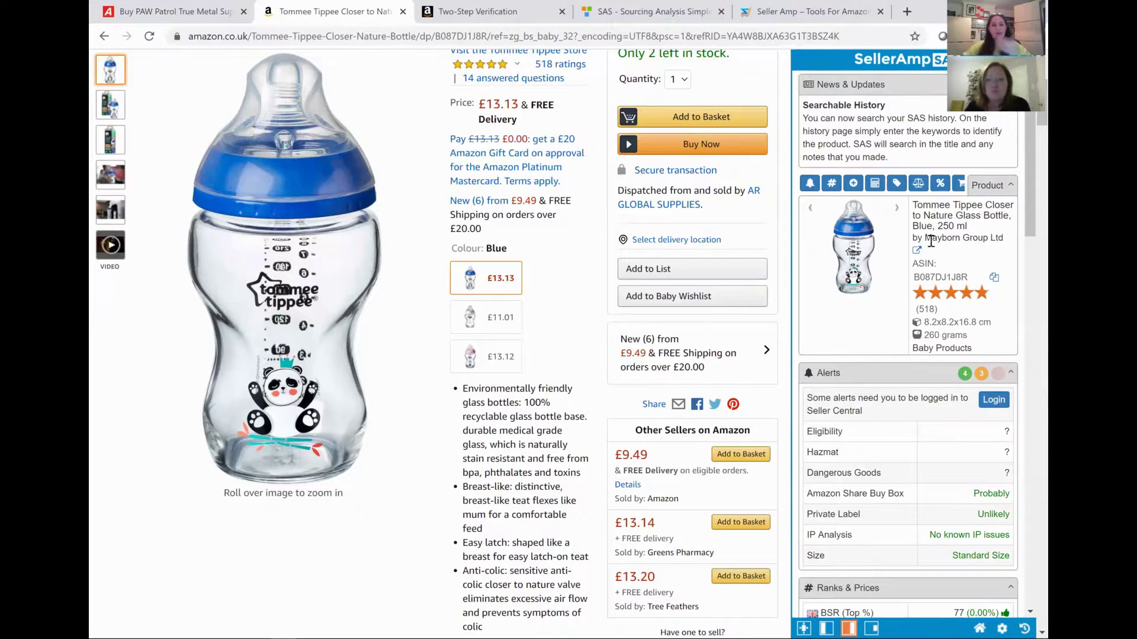
Collapse the Product, Alerts, Ranks & Prices, Keepa, Profit Calculator, Other Info, VAT Settings, Discounts and Offers panels.
left_click(1005, 189)
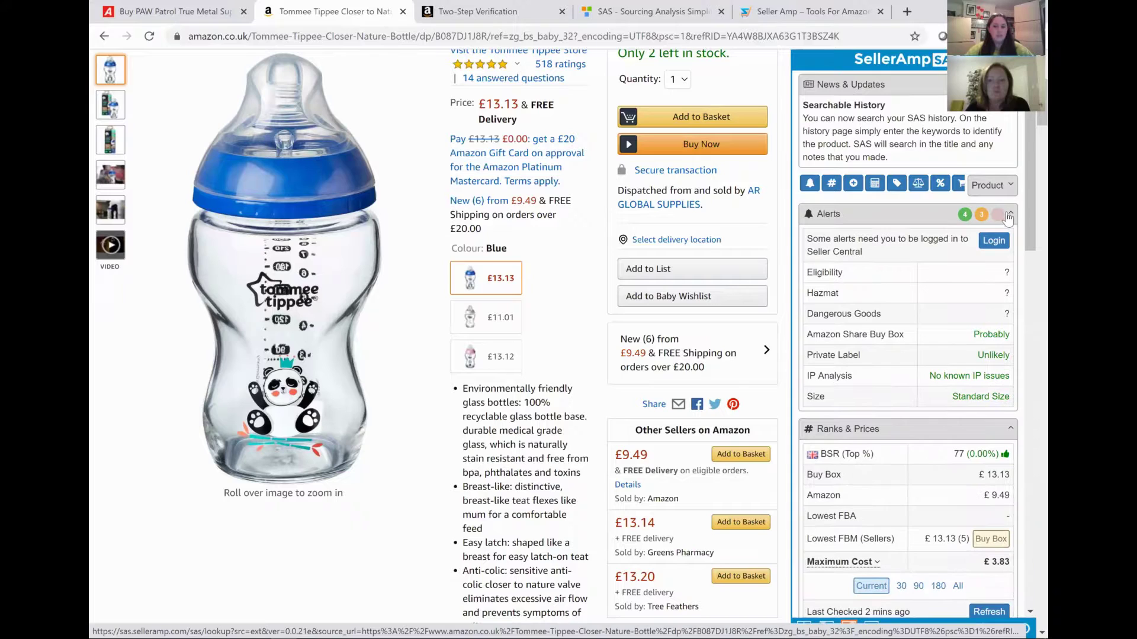
left_click(1007, 218)
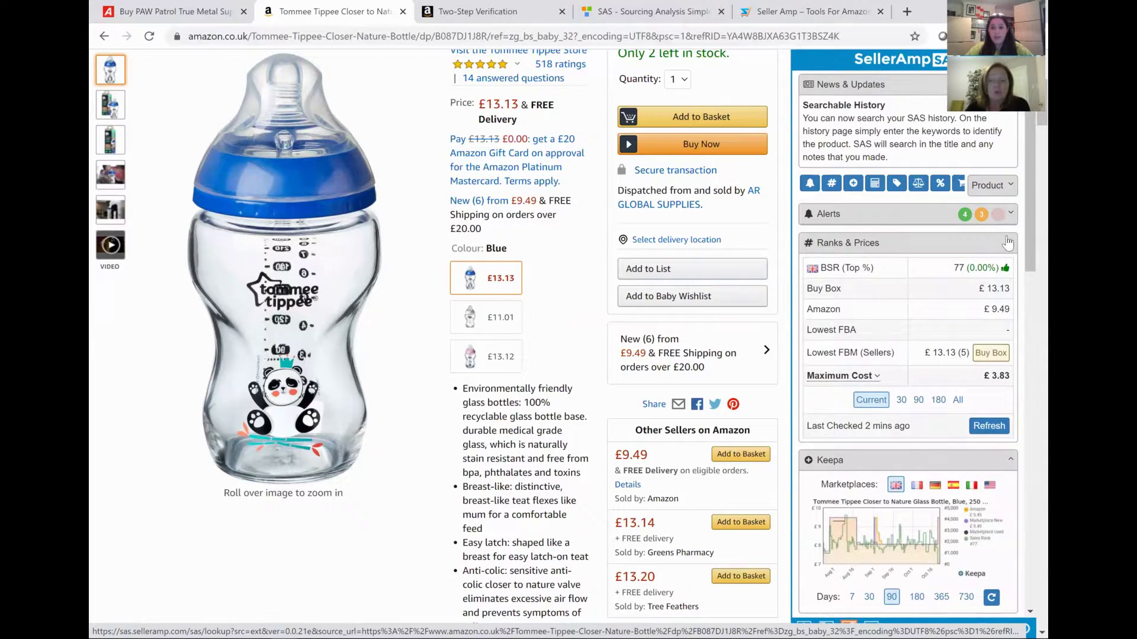
left_click(1007, 243)
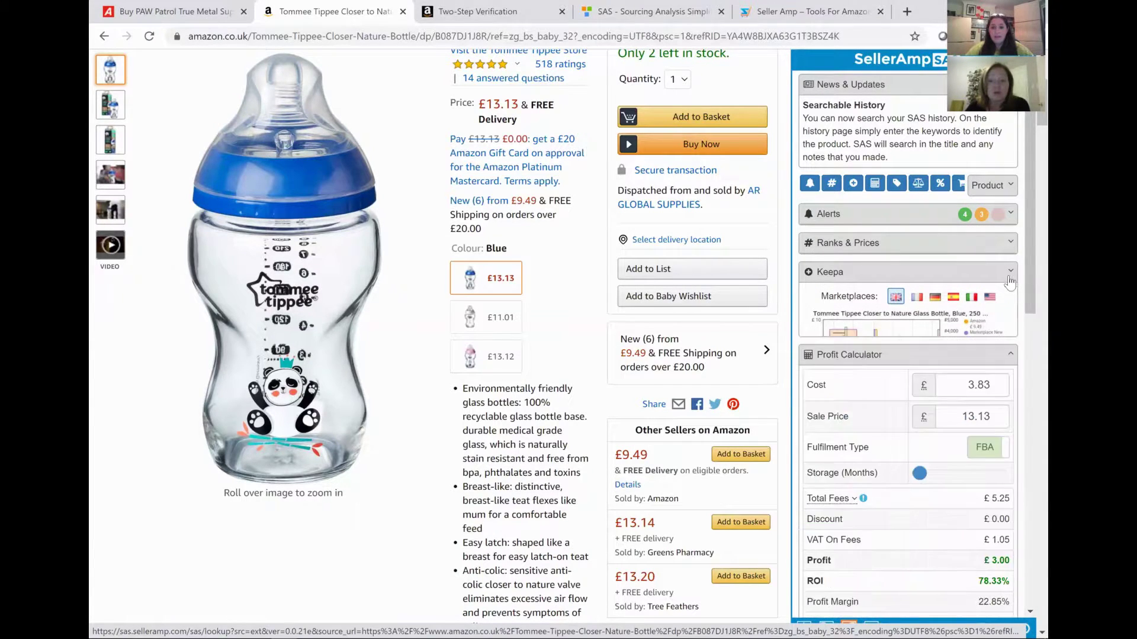
left_click(1010, 275)
left_click(1010, 303)
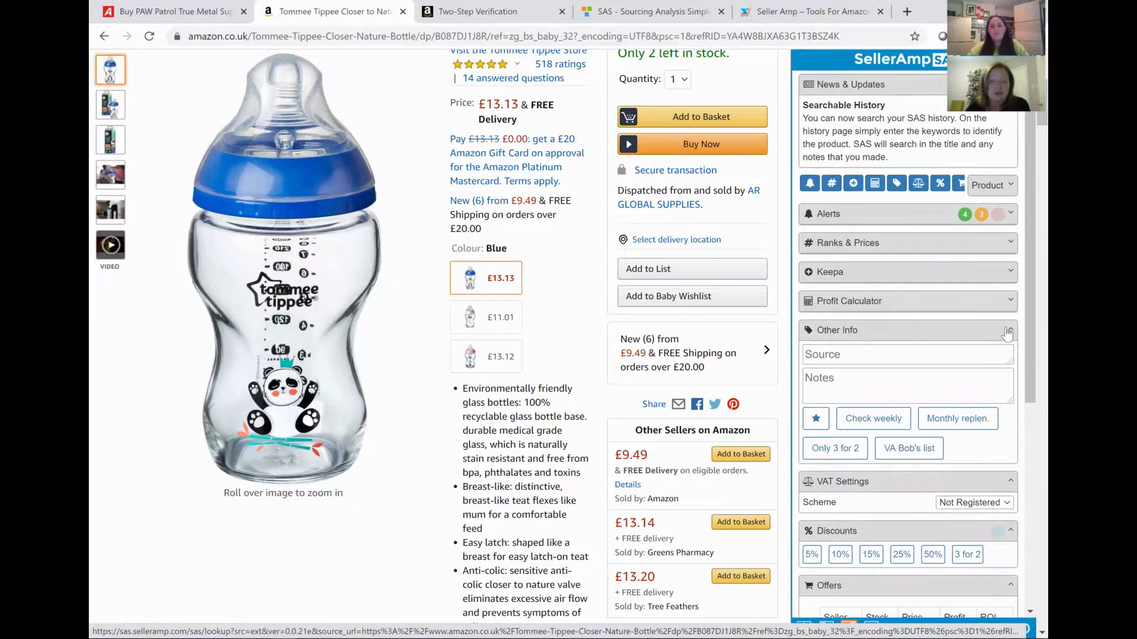
left_click(1007, 331)
left_click(1010, 361)
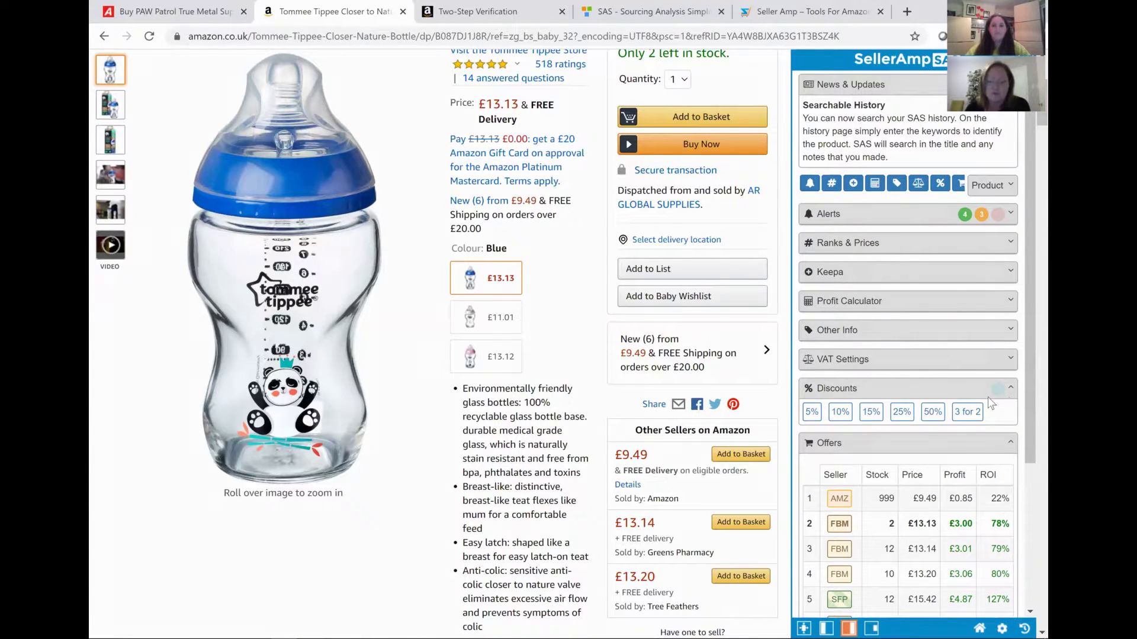
left_click(1011, 395)
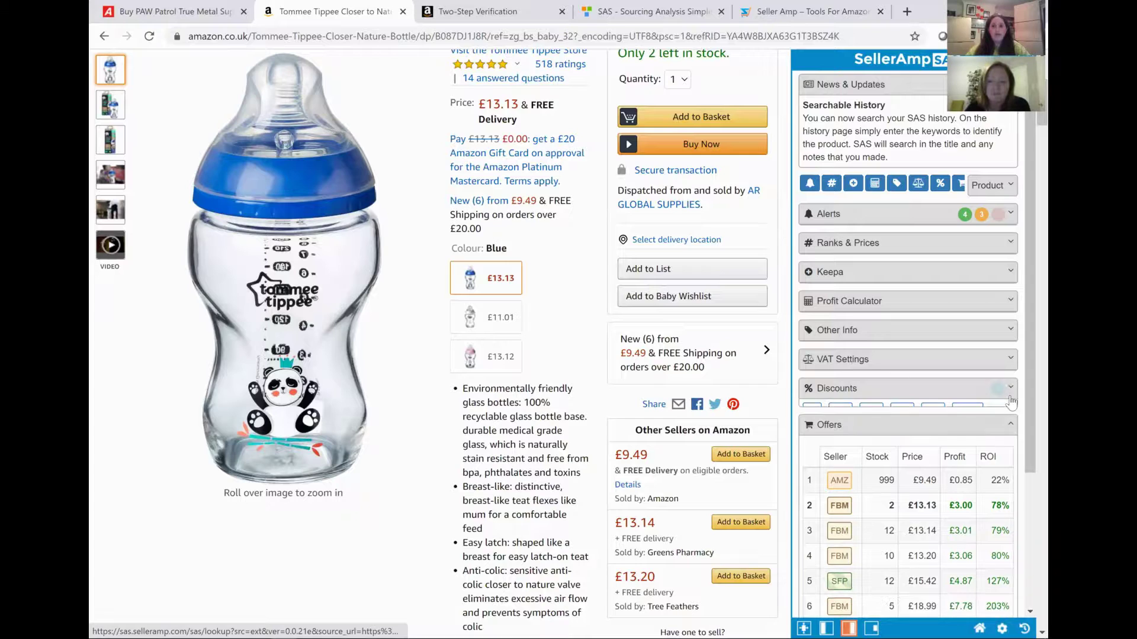
left_click(1010, 418)
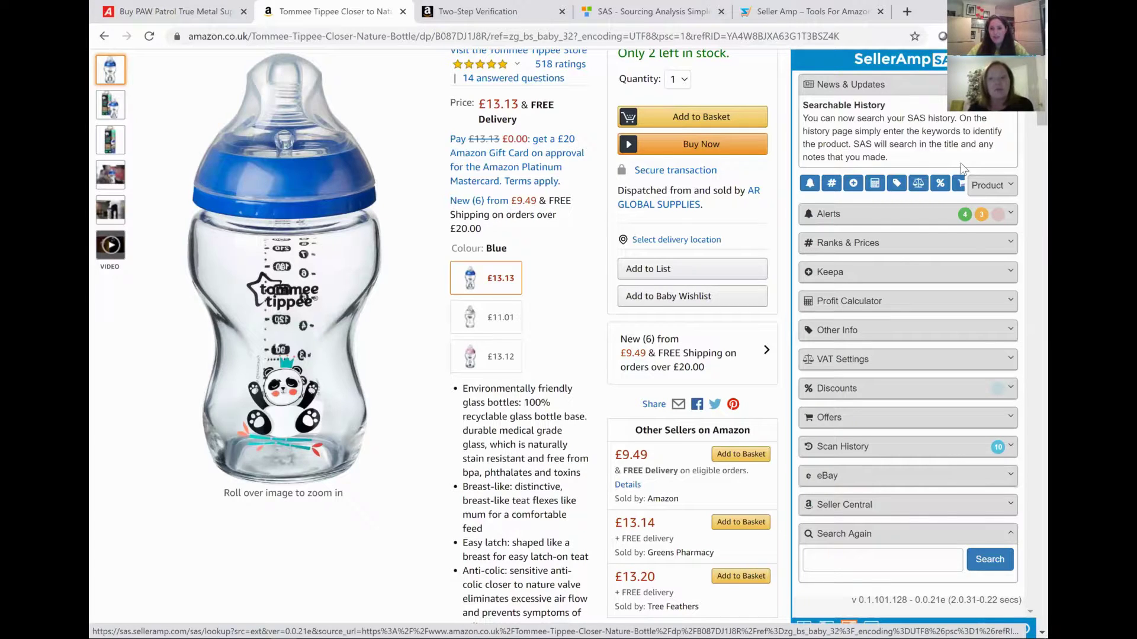
Expand the Alerts and Ranks & Prices panels while leaving the other panels collapsed.
left_click(1010, 215)
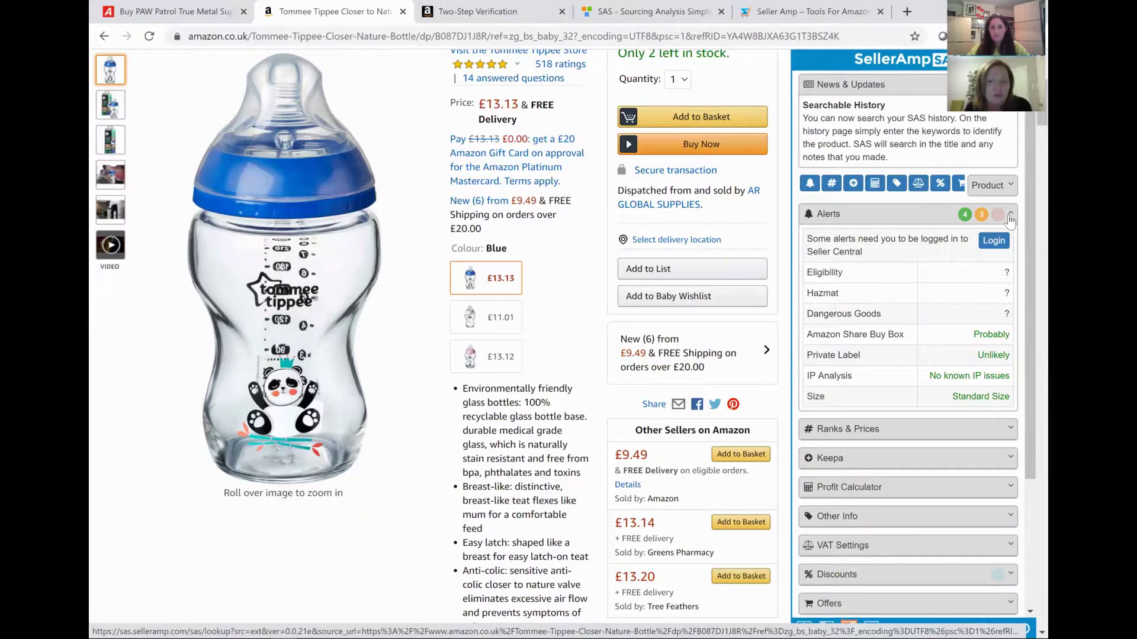
left_click(1010, 215)
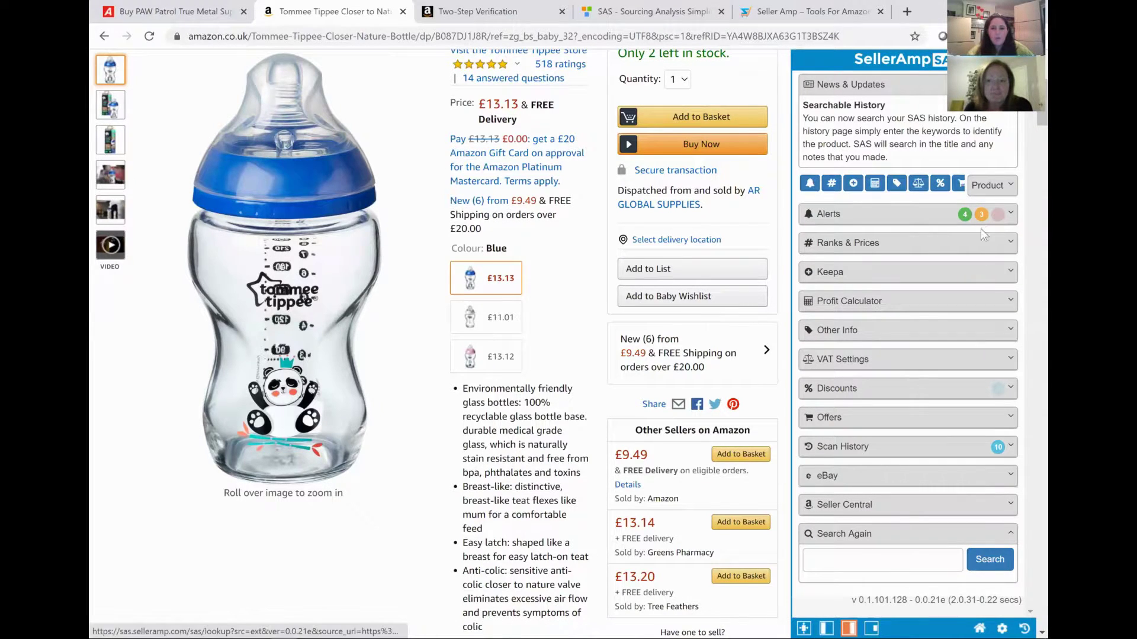
left_click(1009, 216)
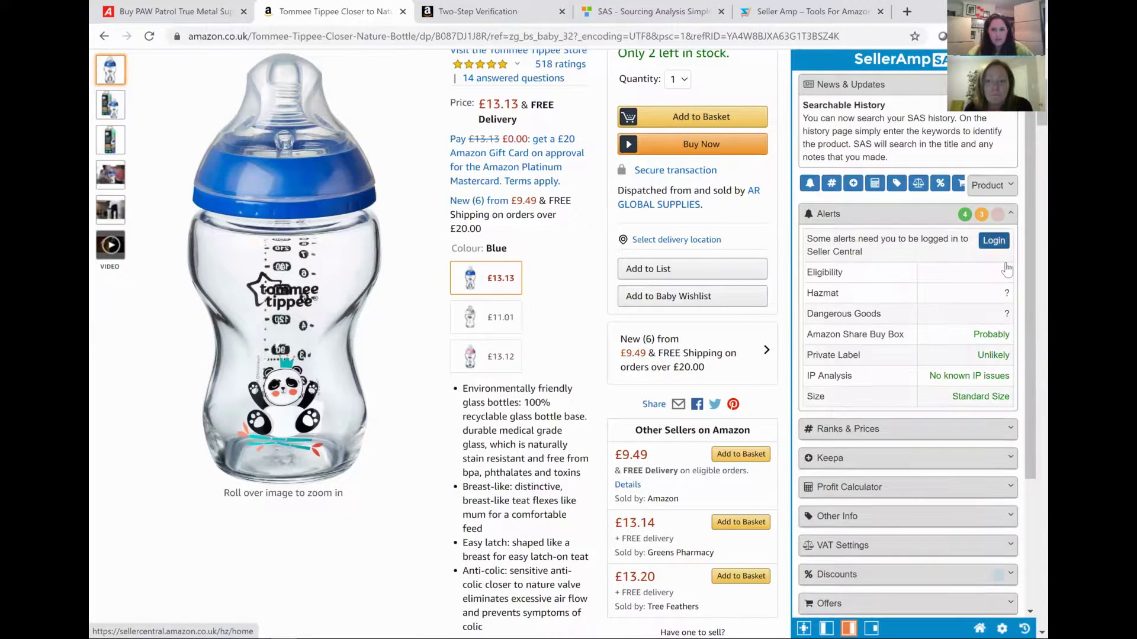
left_click(1012, 428)
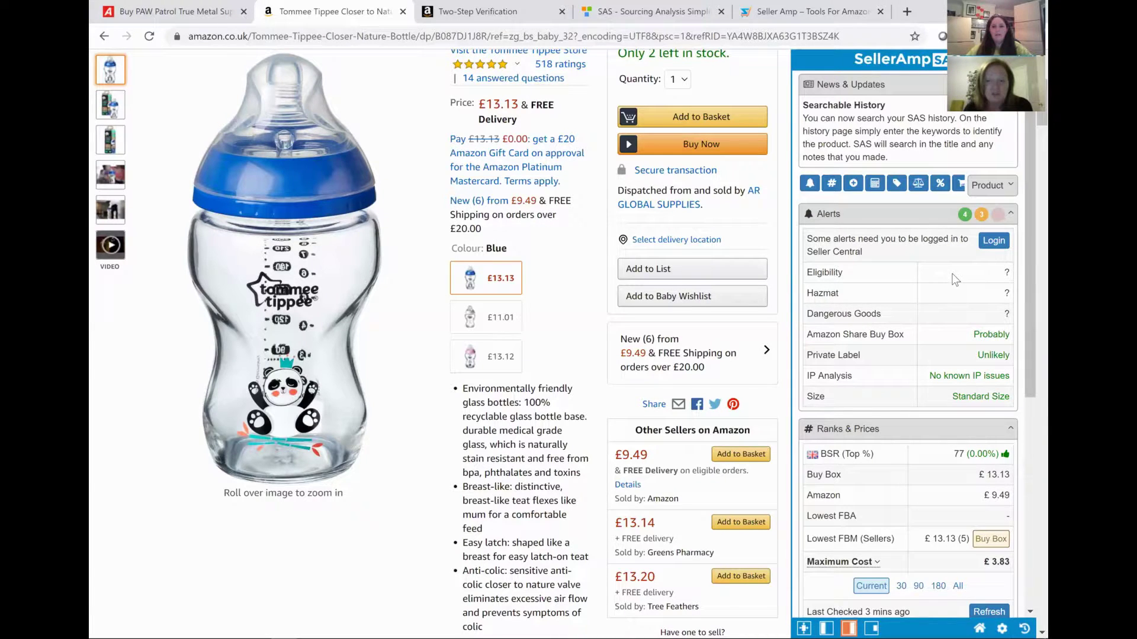
Expand the Product panel and browse through the bottle's product images in it.
scroll(955, 278, "down", 2)
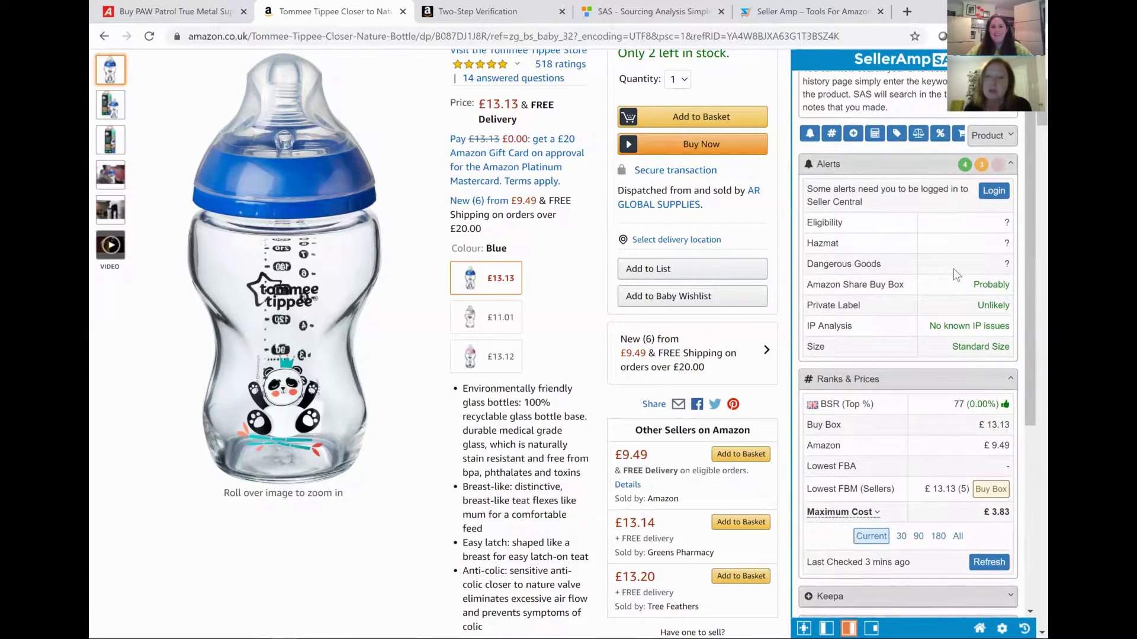
left_click(1011, 138)
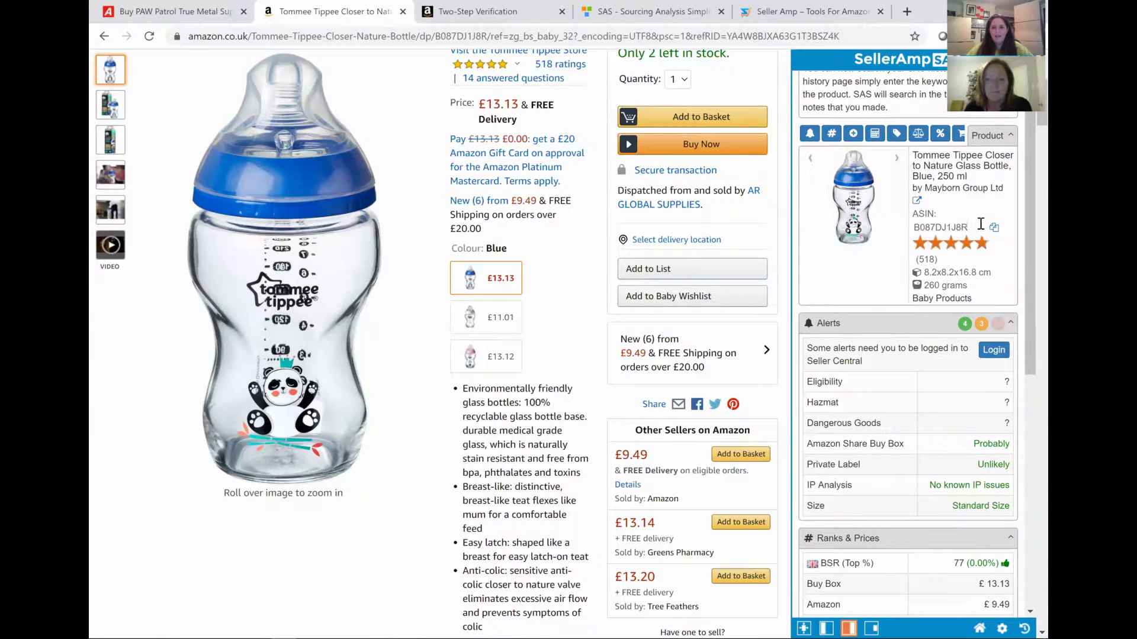
left_click(902, 170)
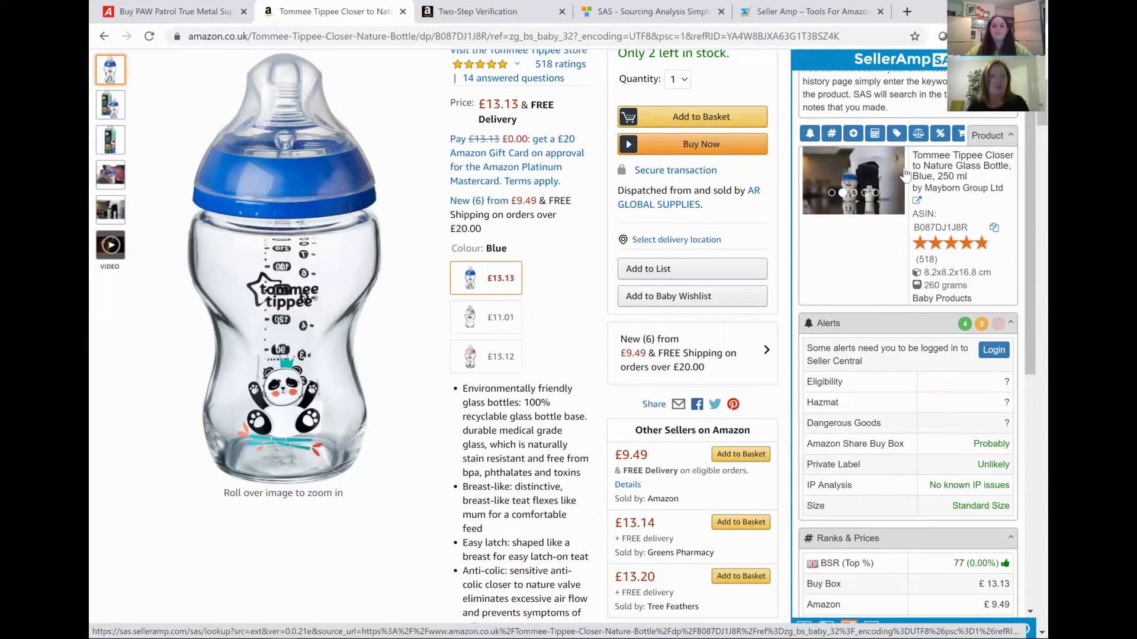
scroll(905, 173, "up", 1)
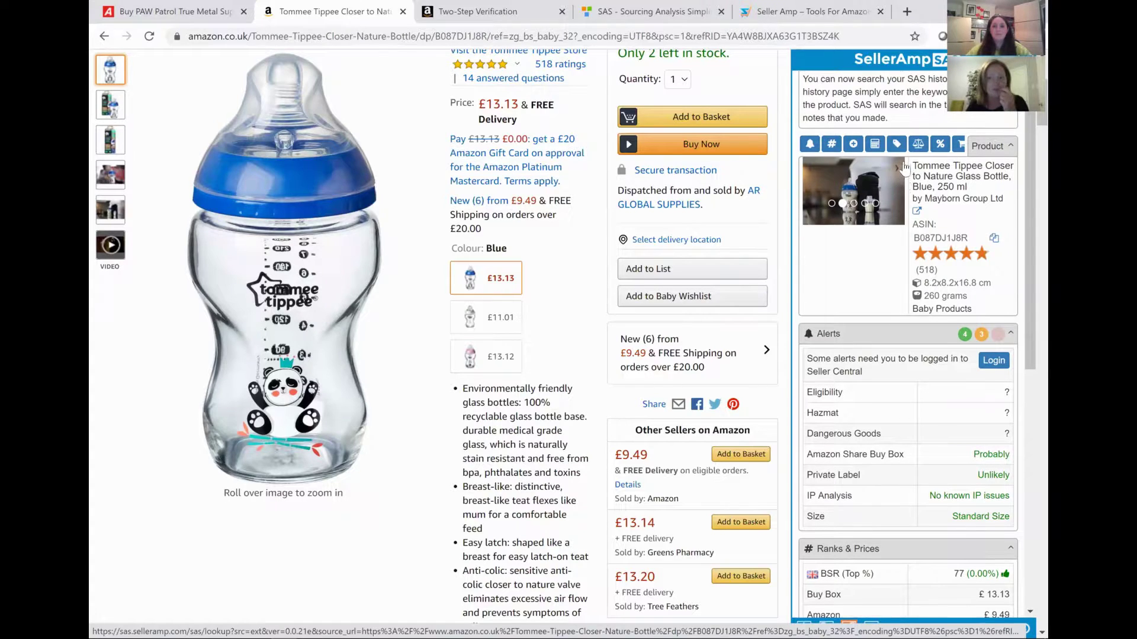
left_click(899, 172)
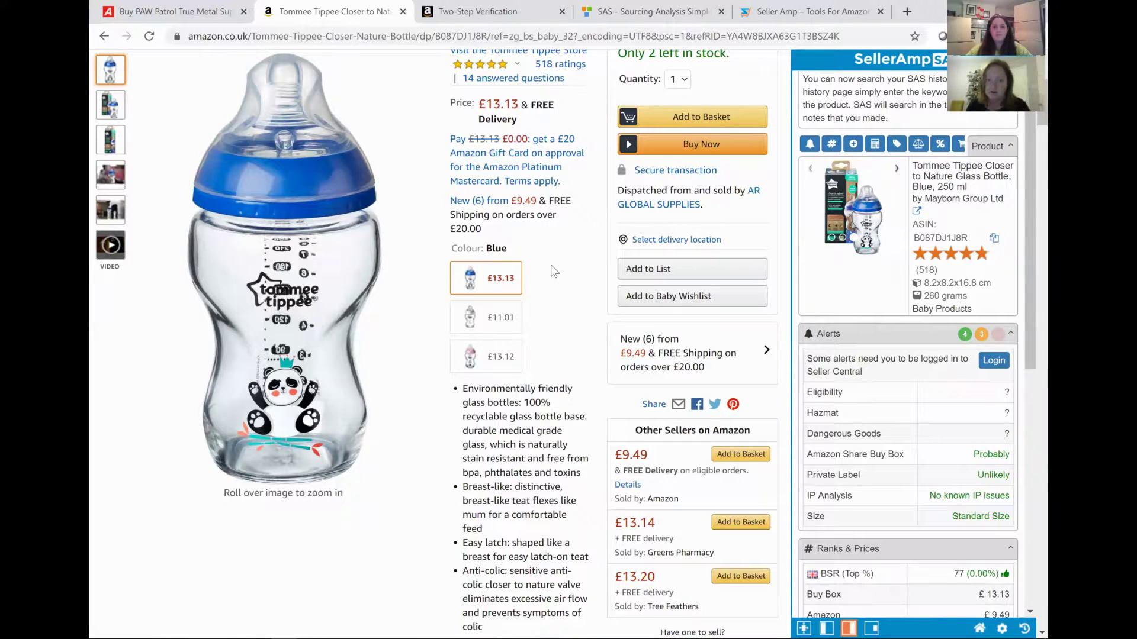
left_click(897, 170)
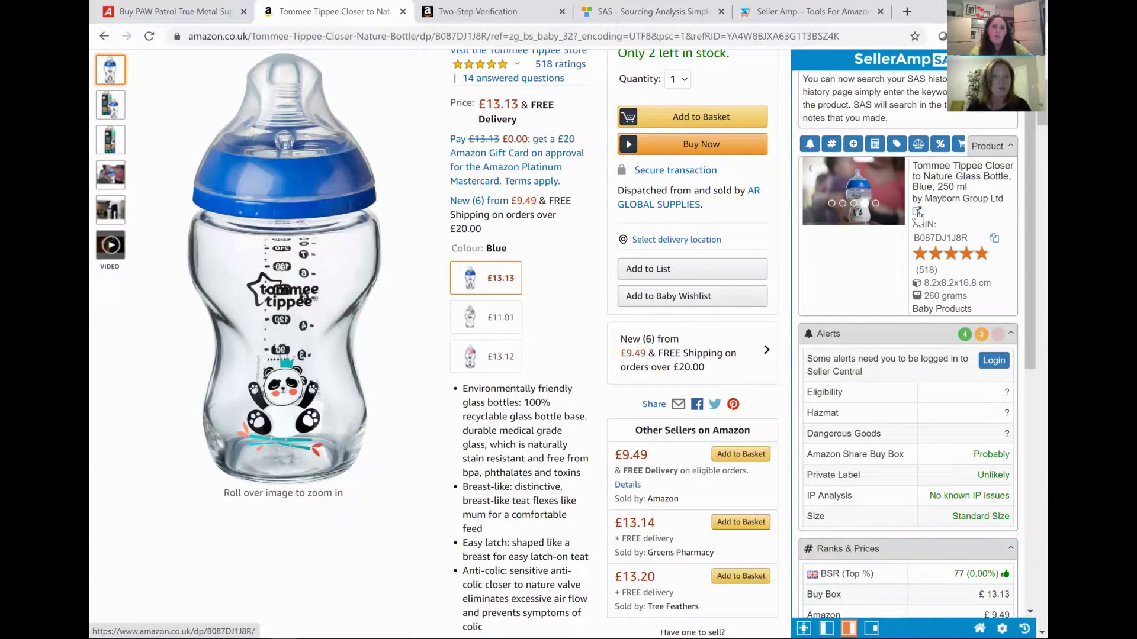
Switch to the Argos PAW Patrol page and open the Kid Diecast Metal Cars match from its lookup on Amazon.
left_click(195, 13)
left_click(923, 186)
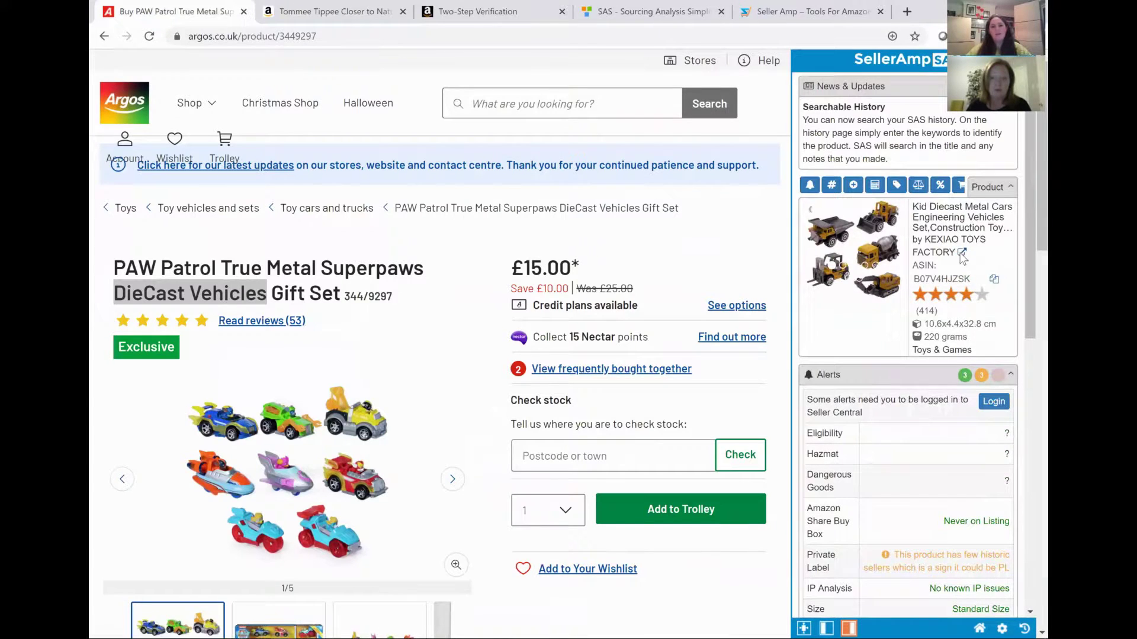
left_click(961, 253)
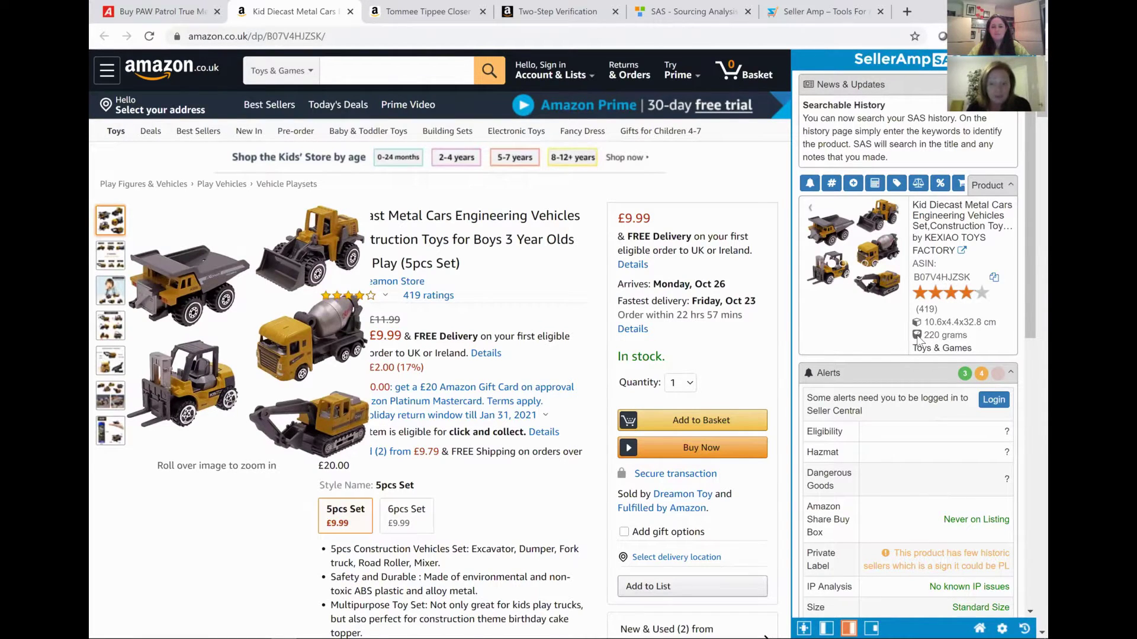
Collapse the Product panel in the diecast cars lookup and expand it again.
scroll(919, 338, "down", 3)
scroll(941, 249, "up", 1)
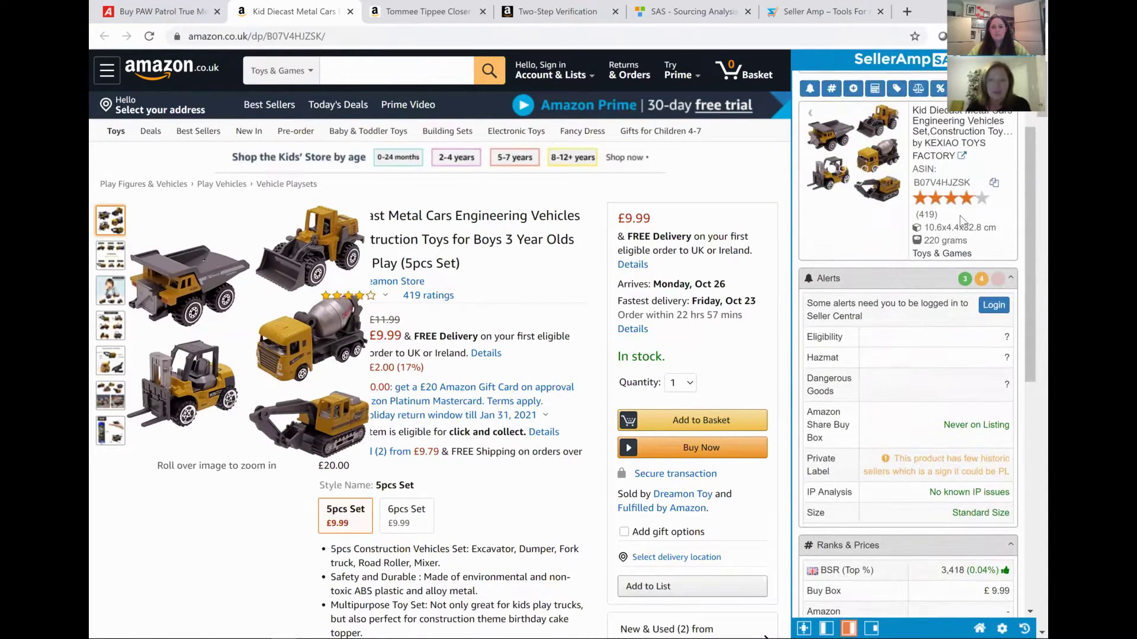
scroll(962, 221, "up", 2)
left_click(1005, 186)
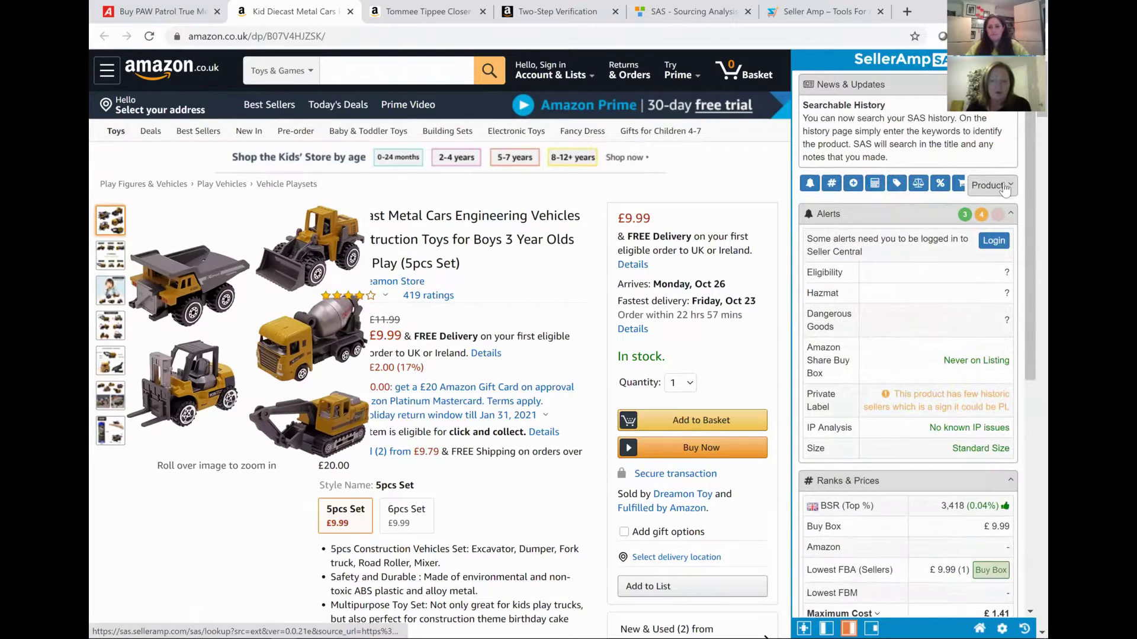
left_click(1005, 186)
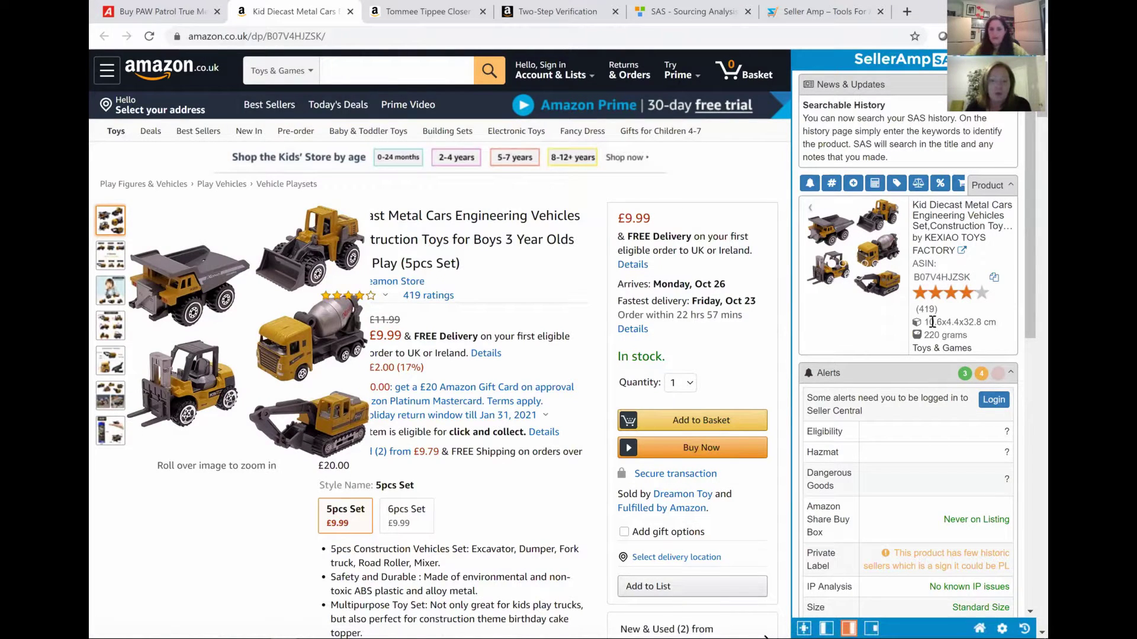
Examine the Alerts panel for the diecast cars, highlighting the Private Label alert text.
scroll(934, 325, "down", 1)
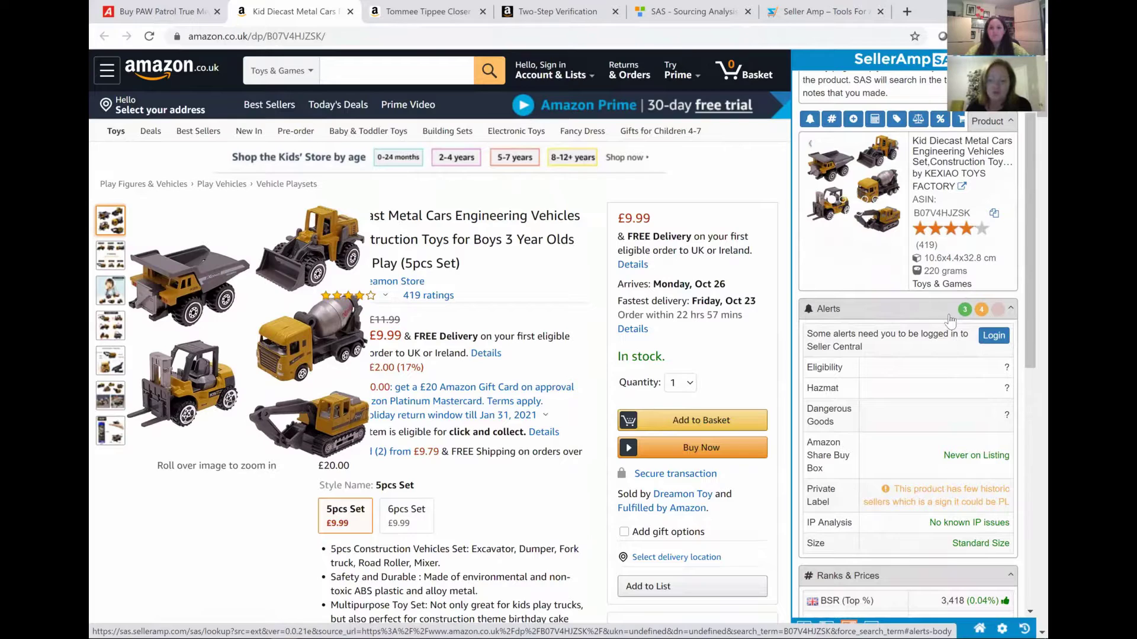
scroll(953, 331, "down", 1)
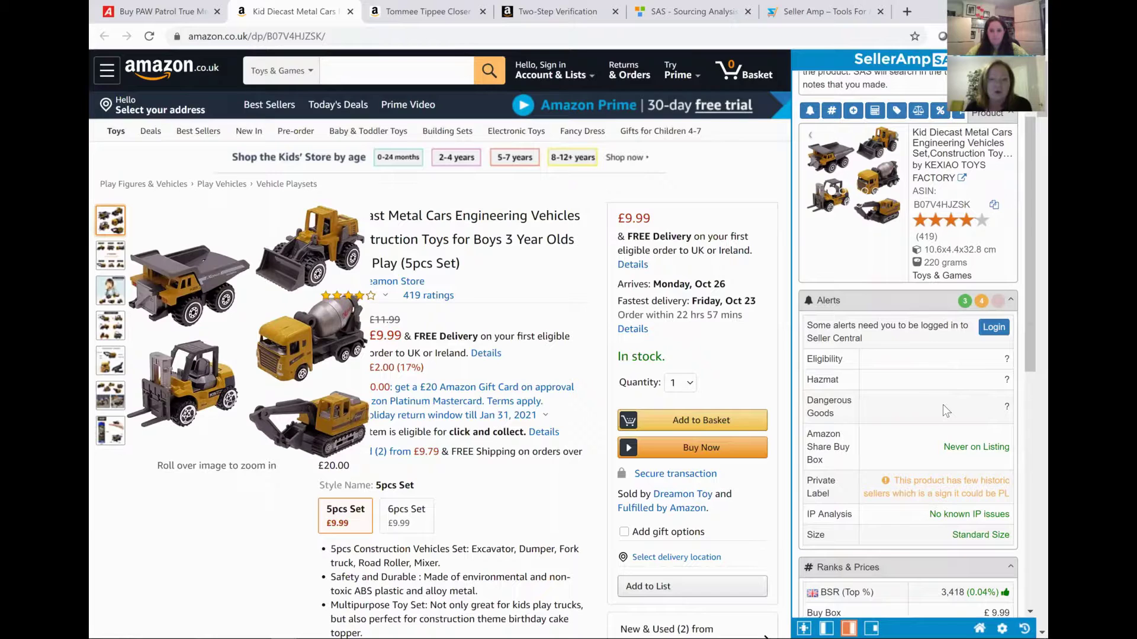
scroll(942, 404, "down", 2)
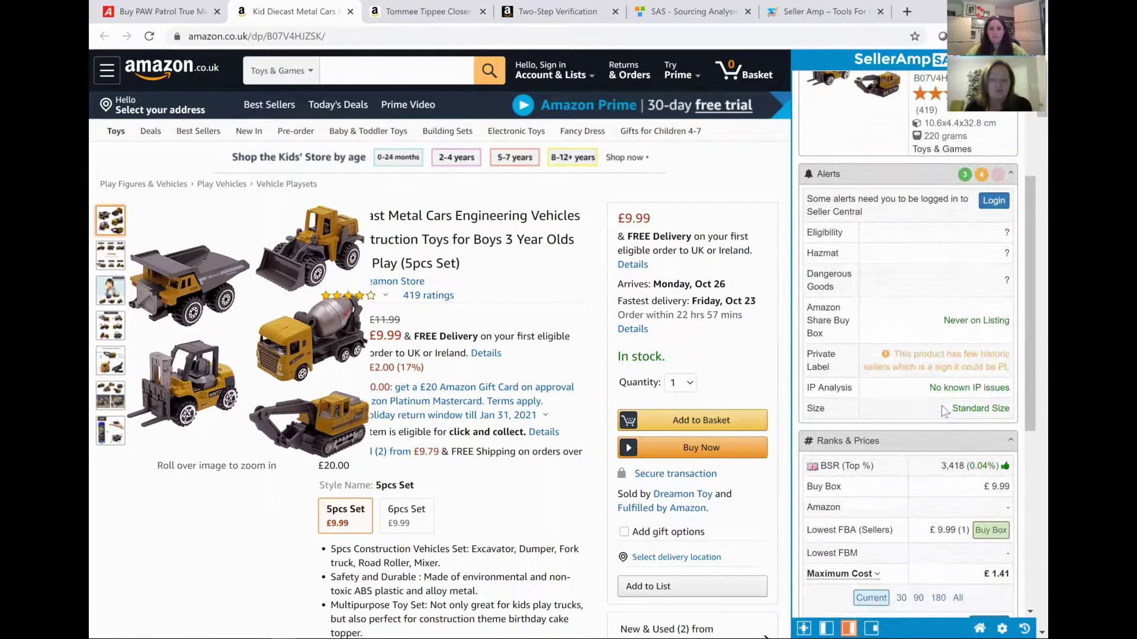
scroll(943, 407, "down", 1)
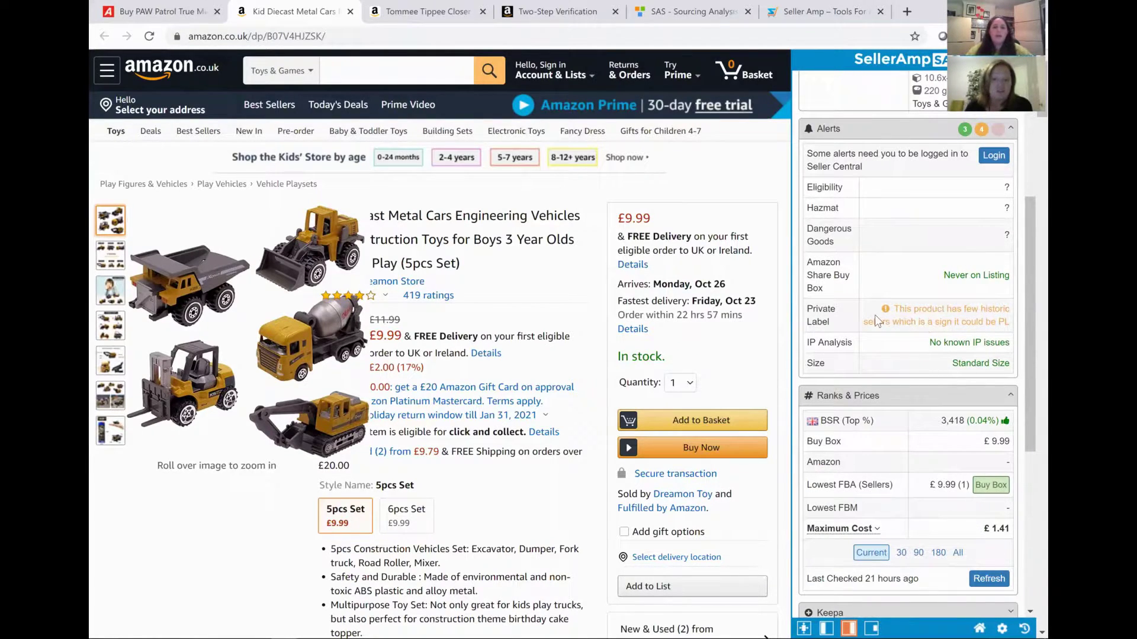
left_click_drag(875, 316, 999, 323)
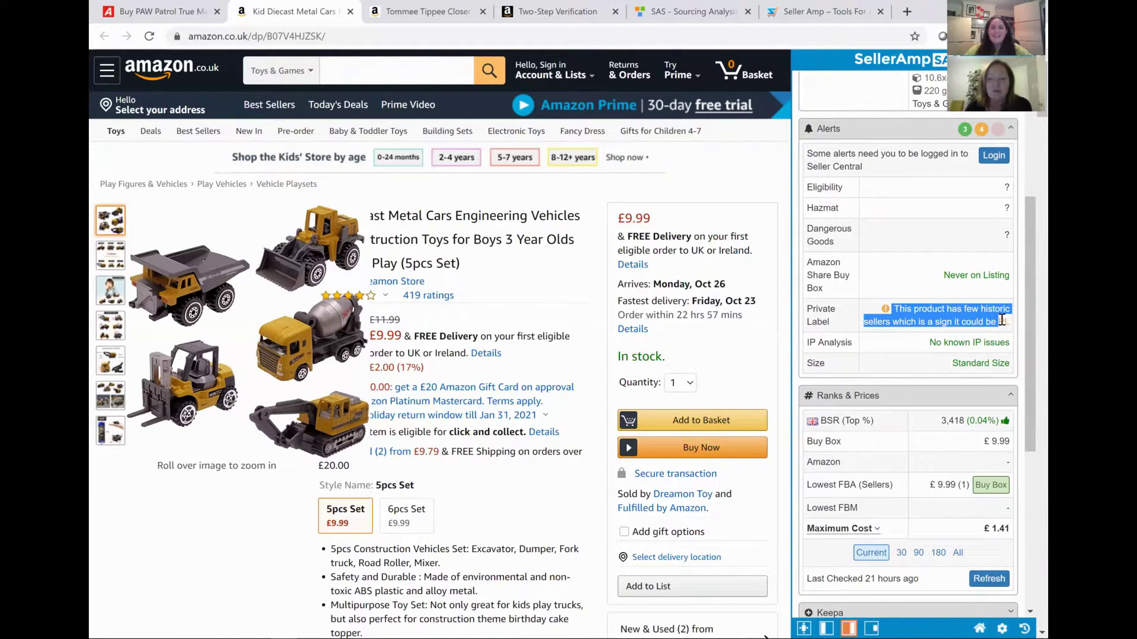
left_click(1001, 320)
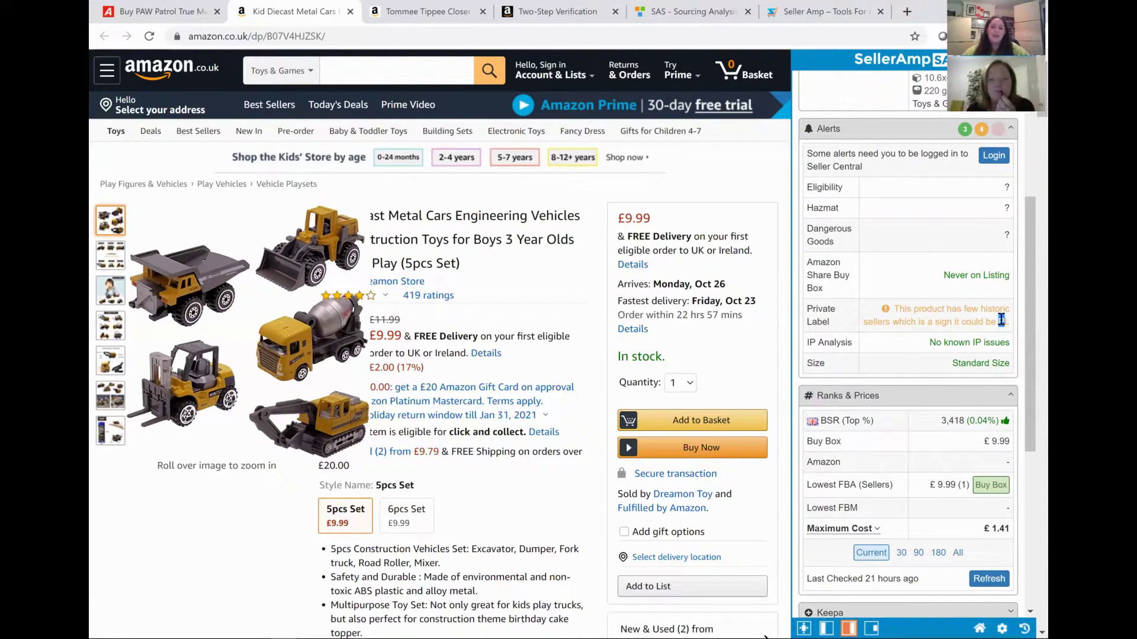
left_click_drag(1000, 320, 995, 320)
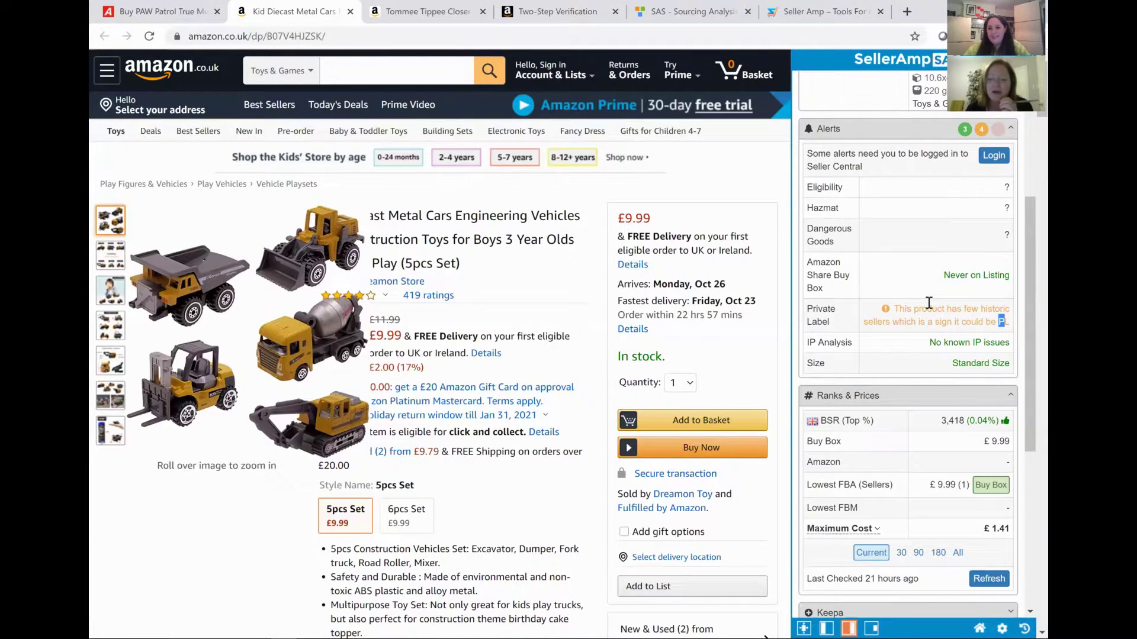
Highlight the last-checked time in Ranks & Prices and refresh the panel's data.
scroll(929, 302, "down", 5)
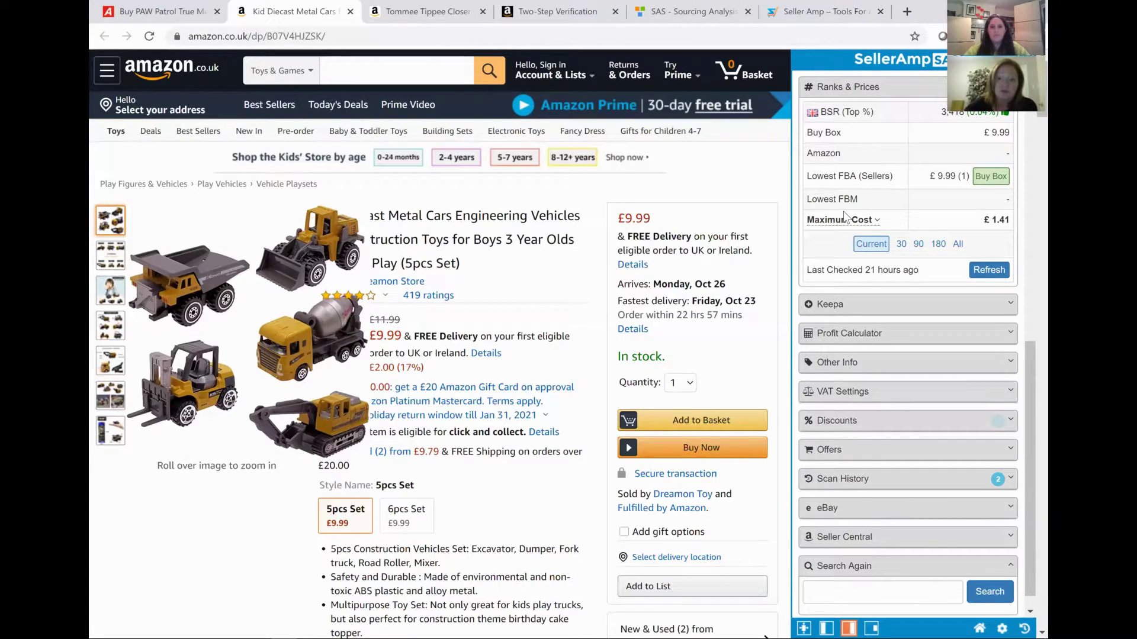
scroll(846, 215, "up", 1)
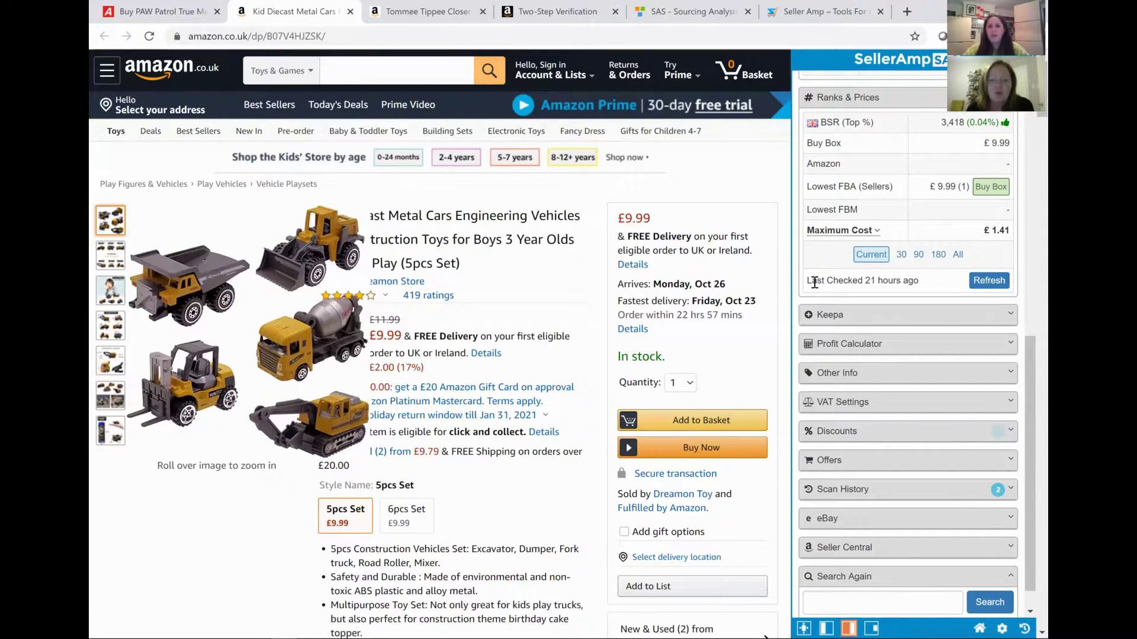
left_click_drag(806, 282, 967, 283)
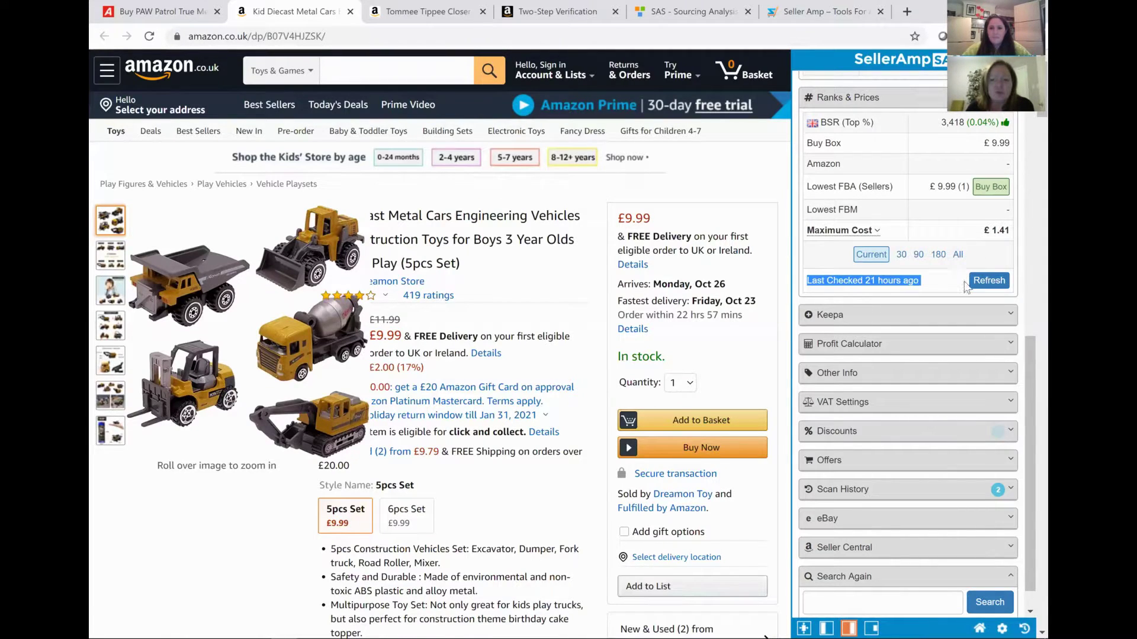
left_click(961, 285)
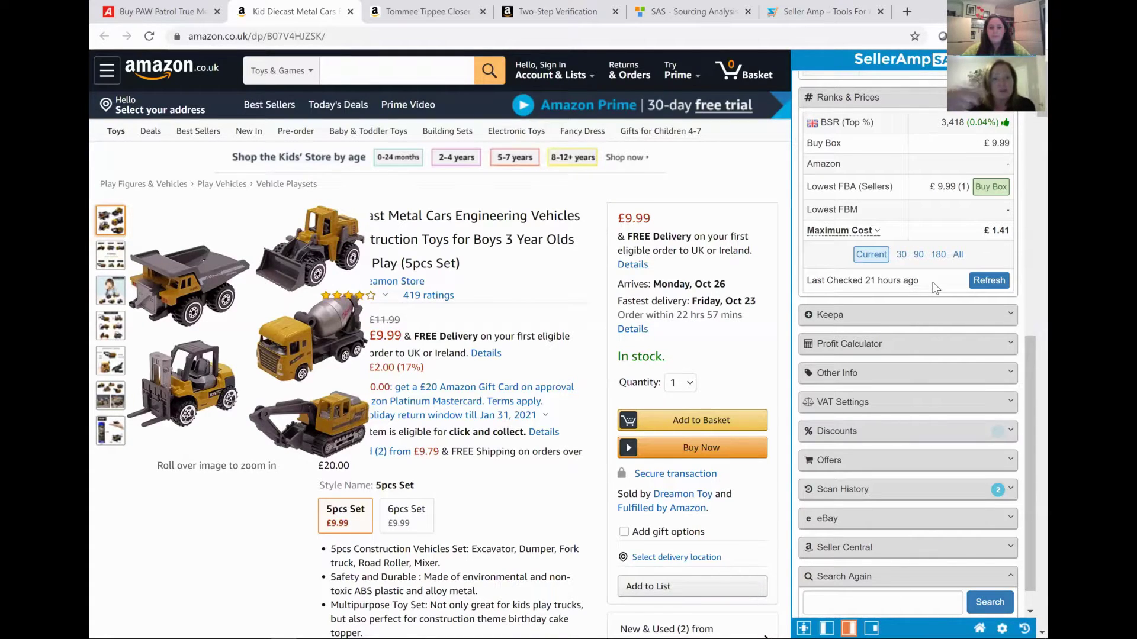
left_click(984, 285)
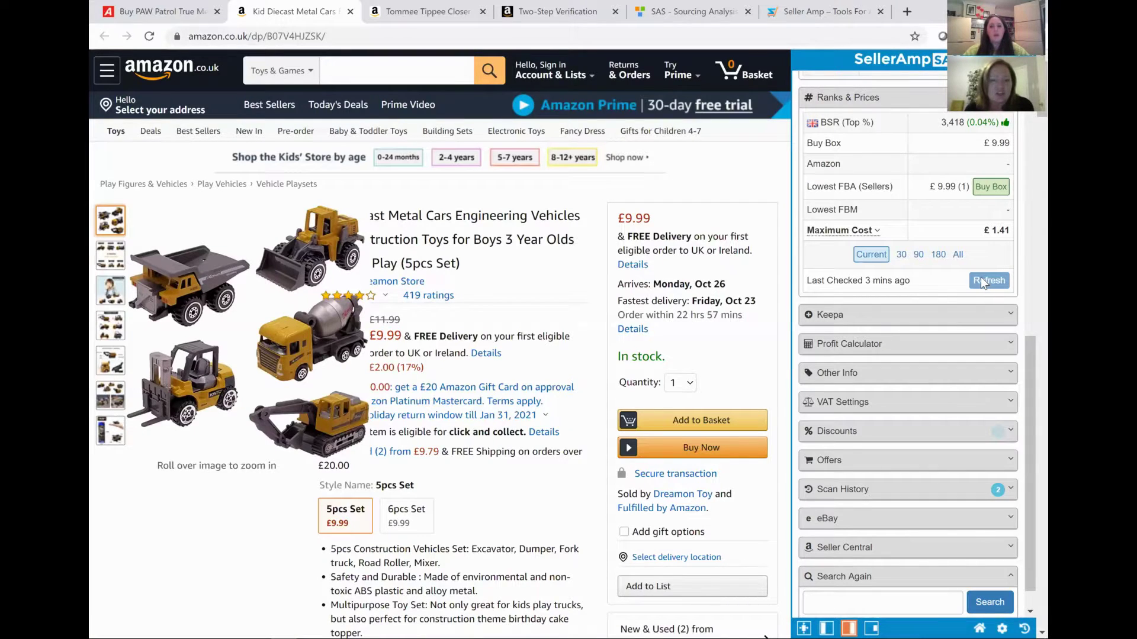
Compare the Ranks & Prices figures for the 30, 90, 180, All and Current periods, ending on 90.
left_click(899, 256)
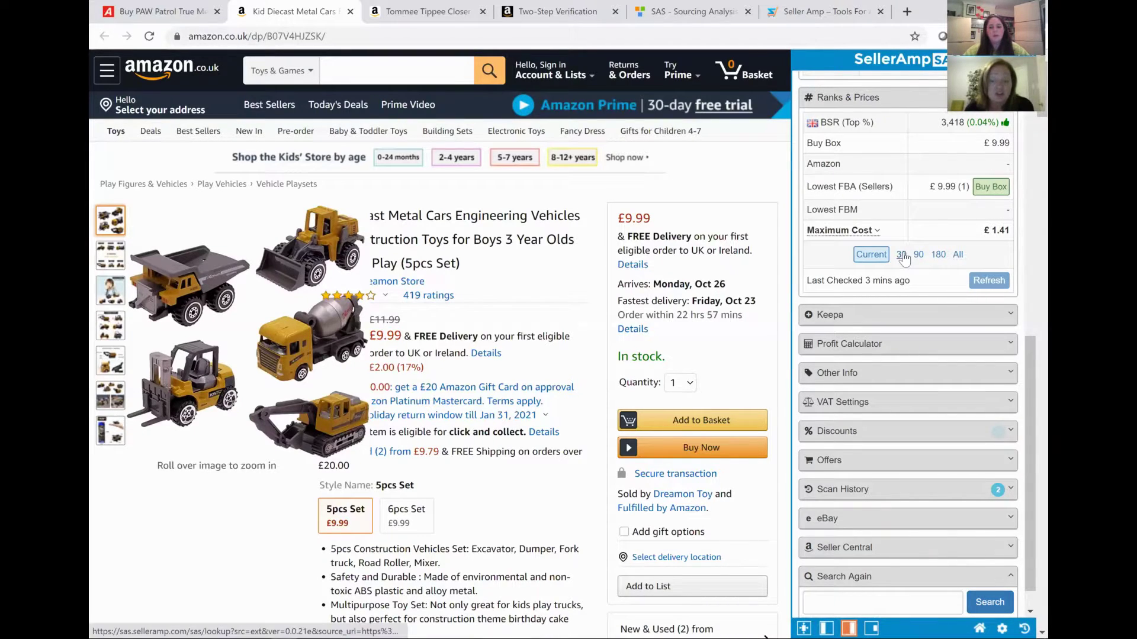
left_click(936, 255)
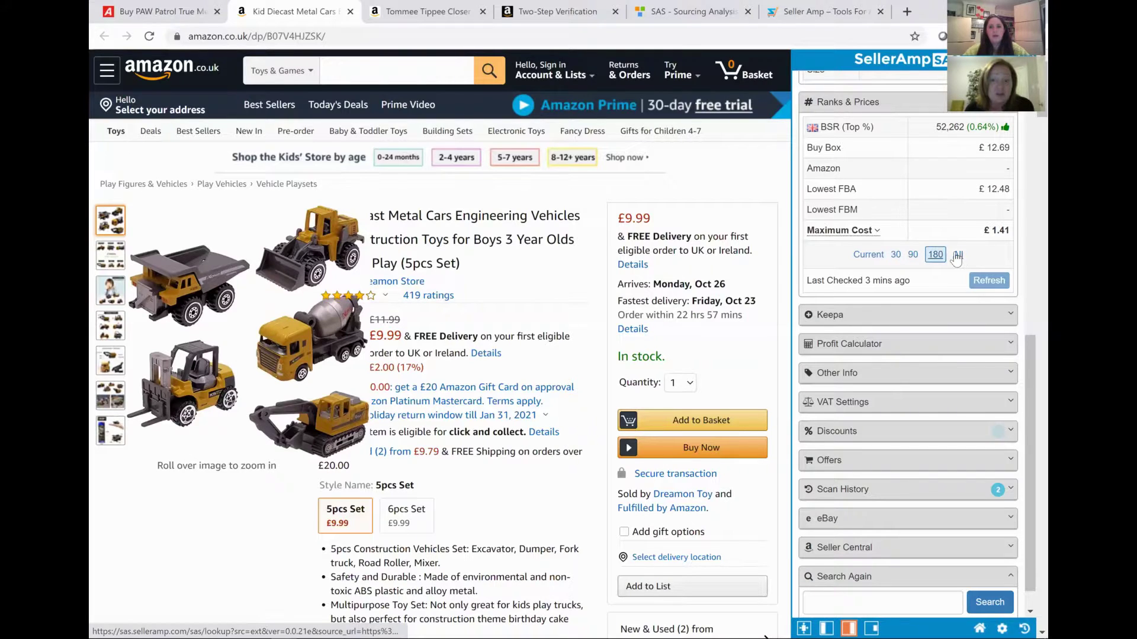
left_click(955, 255)
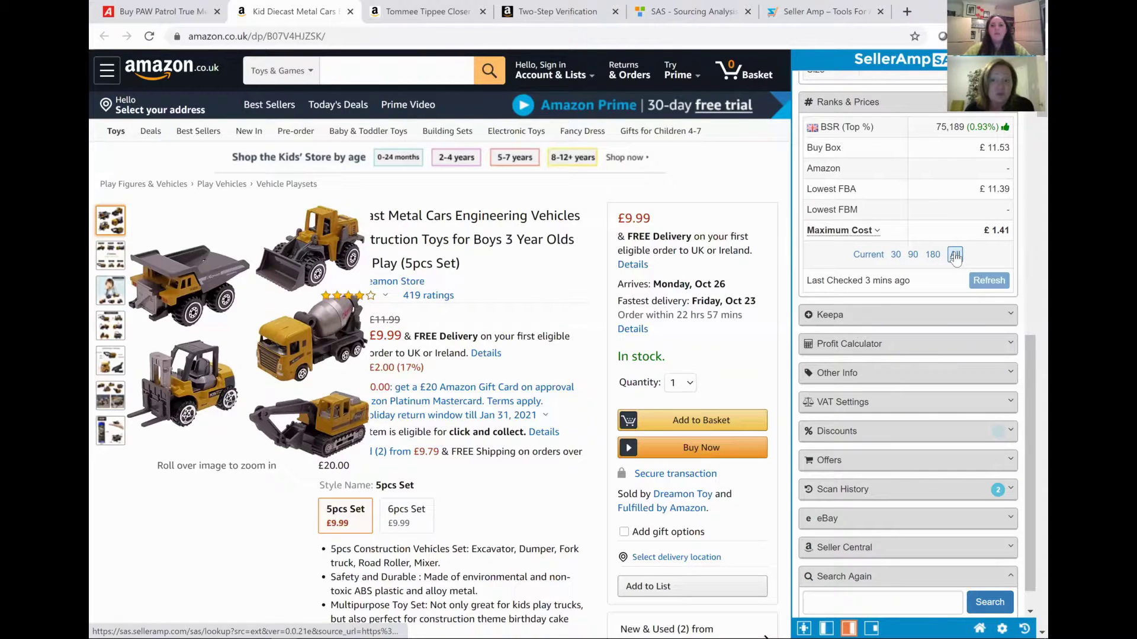
left_click(914, 256)
left_click(897, 255)
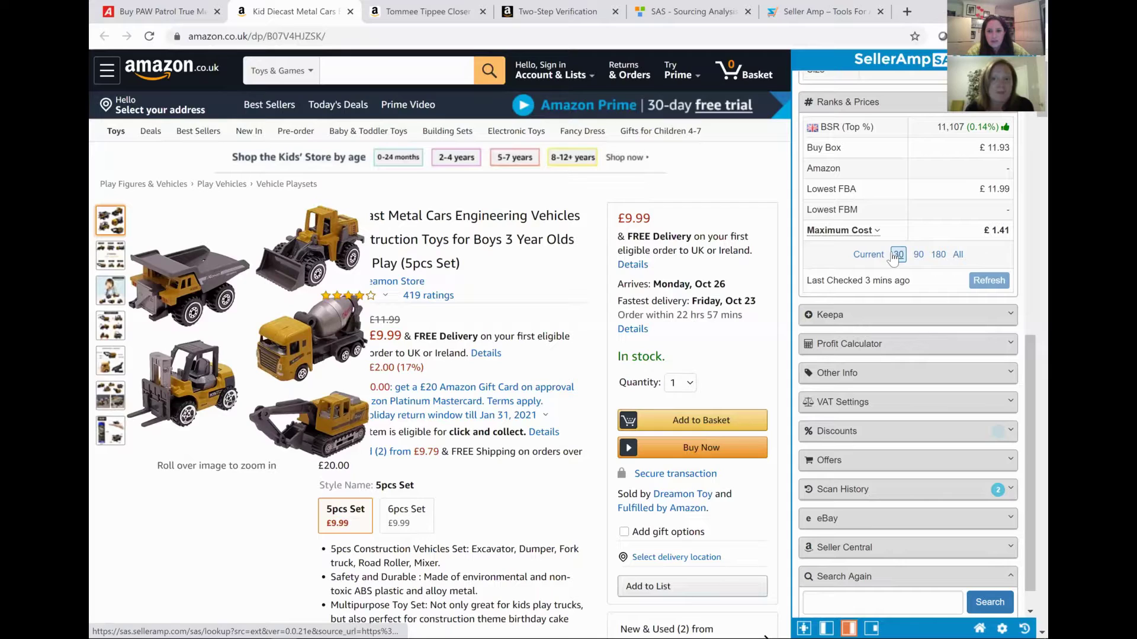
left_click(875, 256)
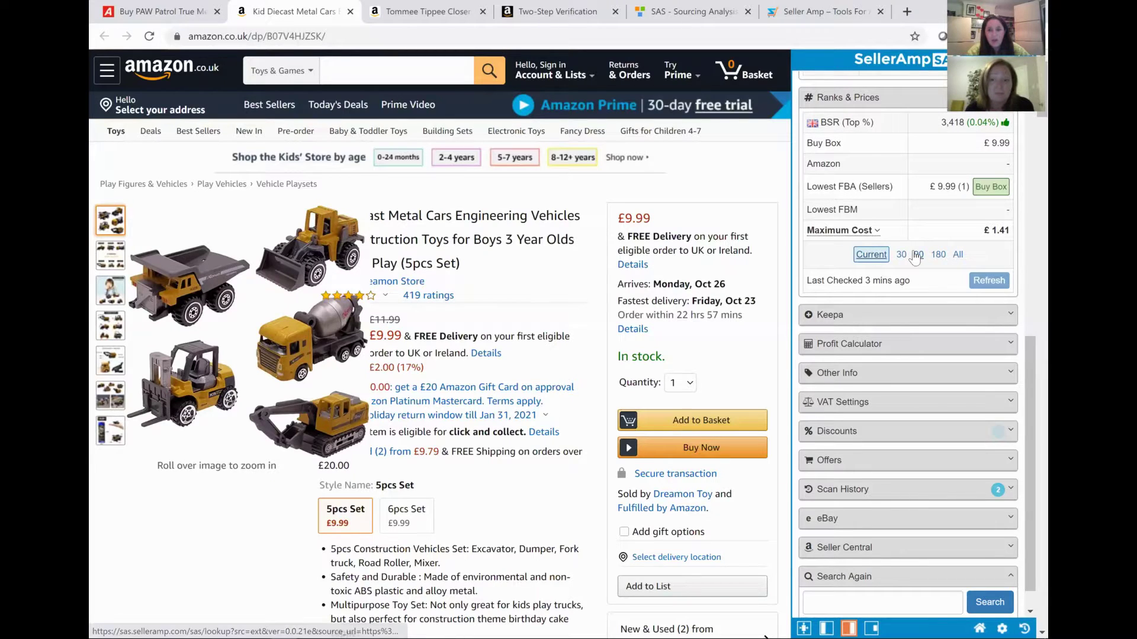
left_click(915, 255)
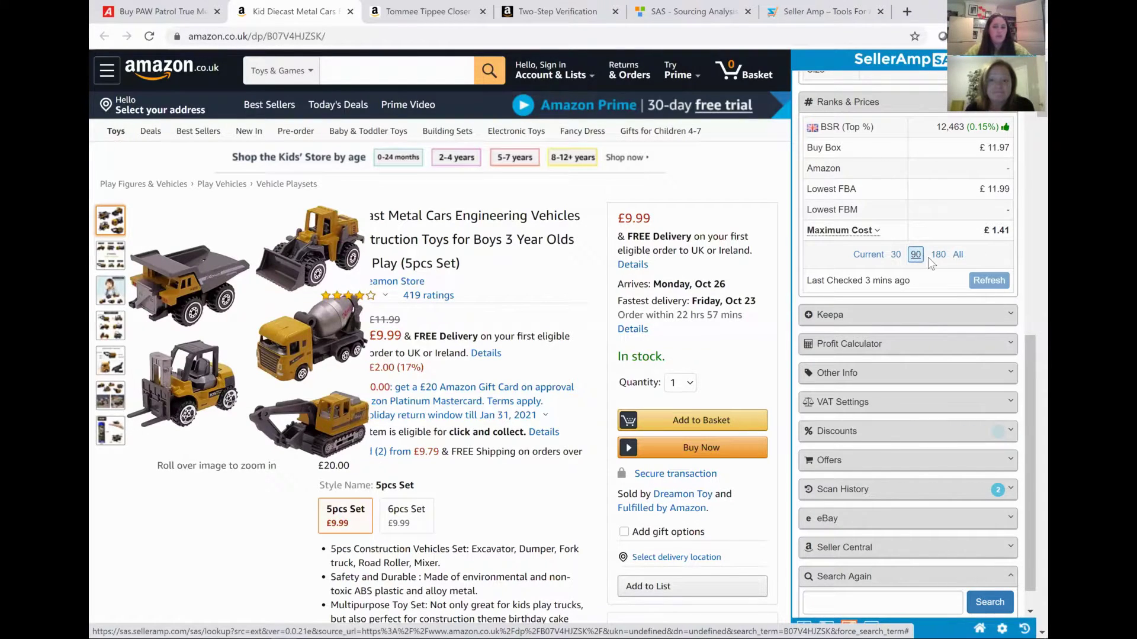
Expand the Keepa panel and view its chart for the French marketplace before returning to the UK one.
left_click(936, 320)
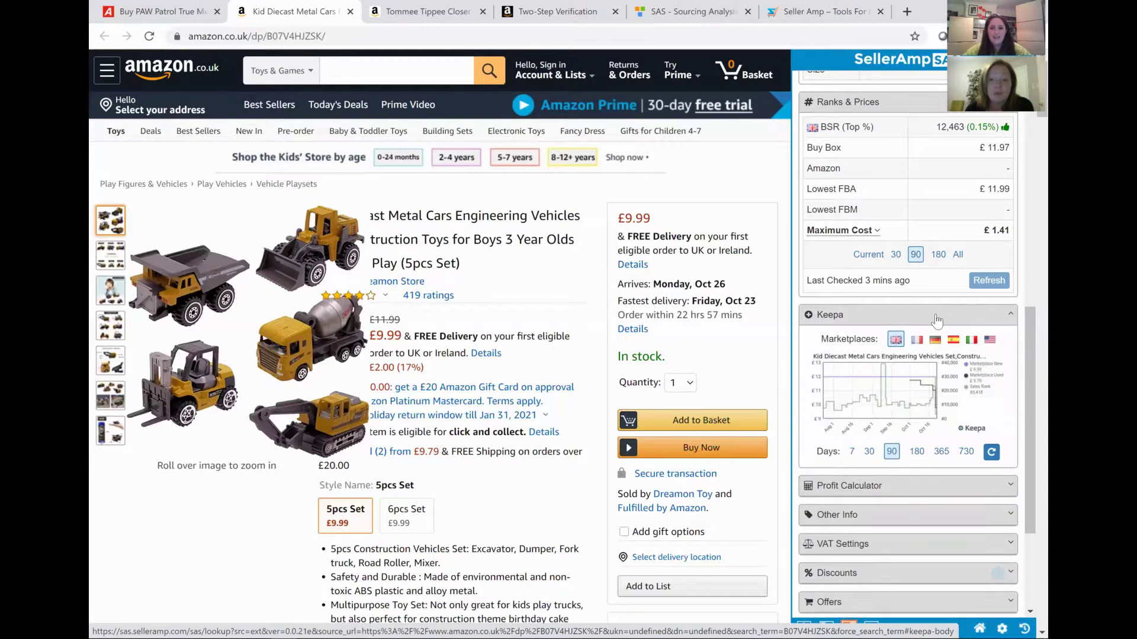
scroll(933, 314, "down", 3)
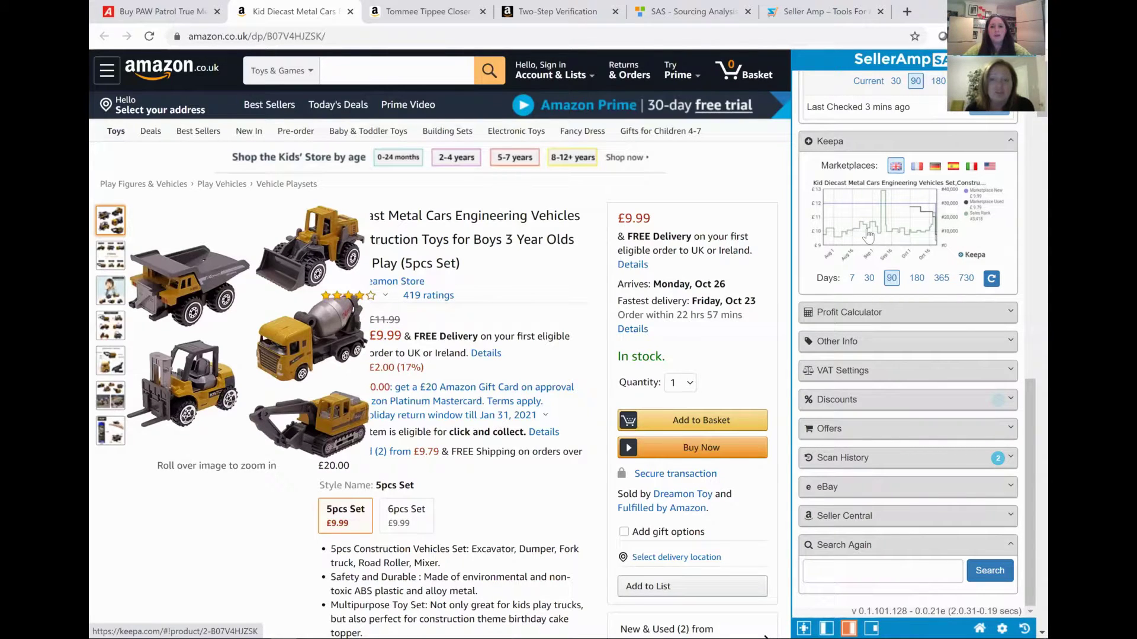
left_click(916, 168)
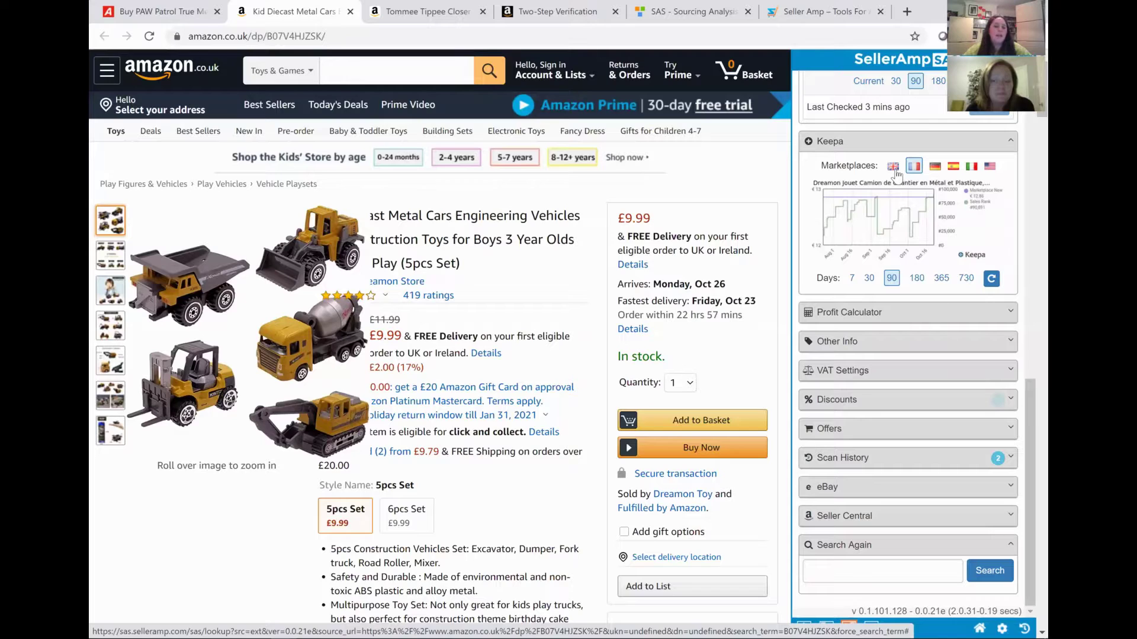
left_click(896, 172)
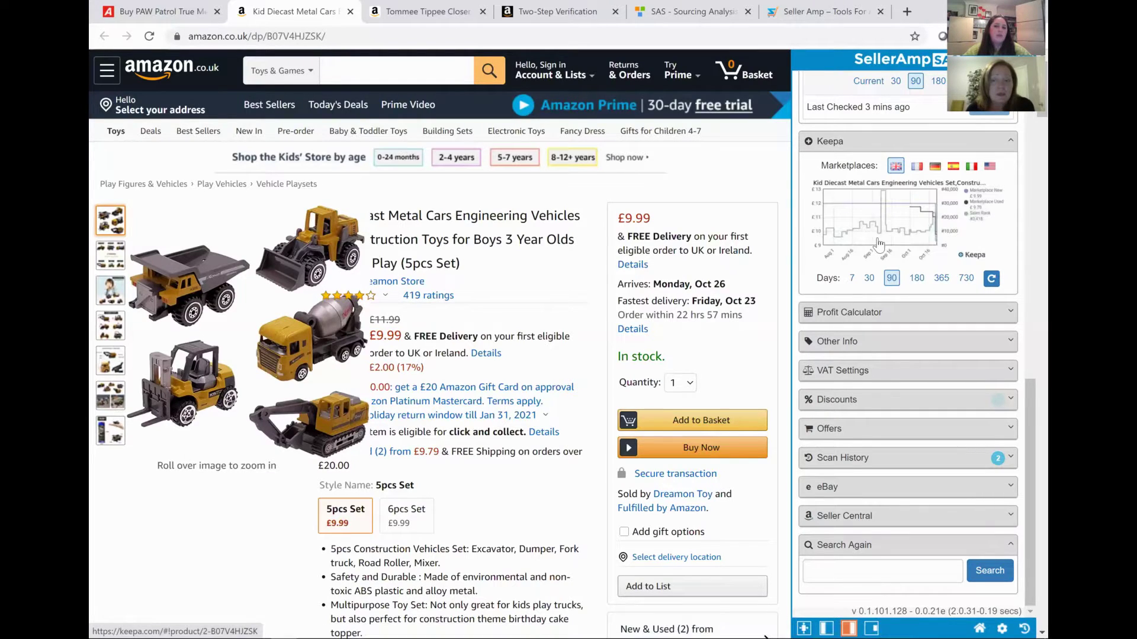
View the diecast cars' full price history on the Keepa website and return to their Amazon page.
left_click(879, 240)
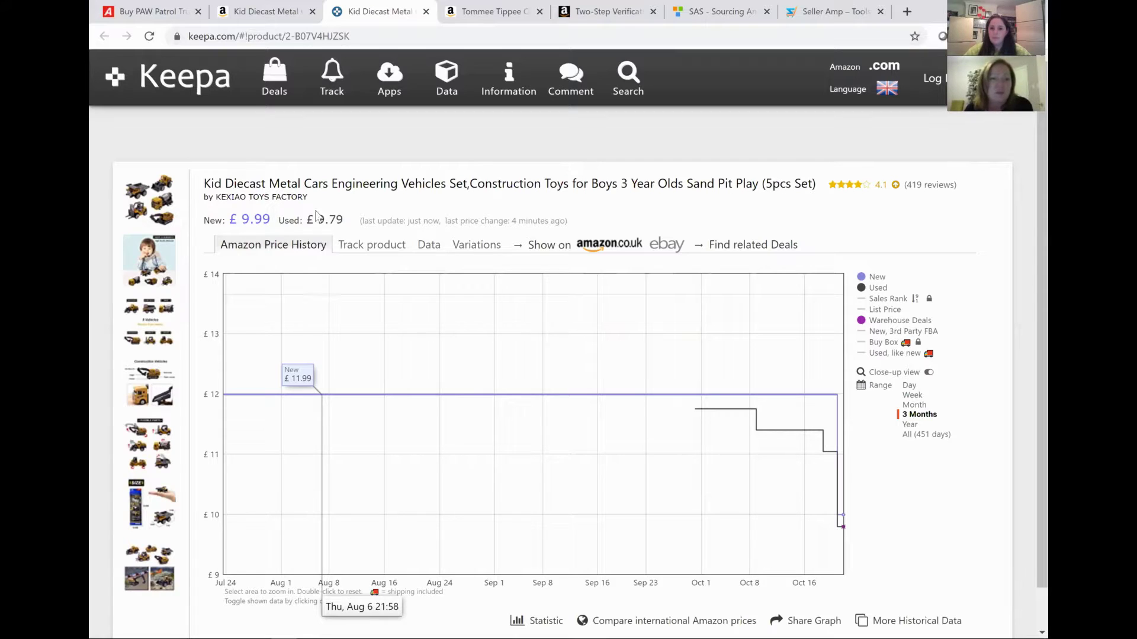
left_click(253, 11)
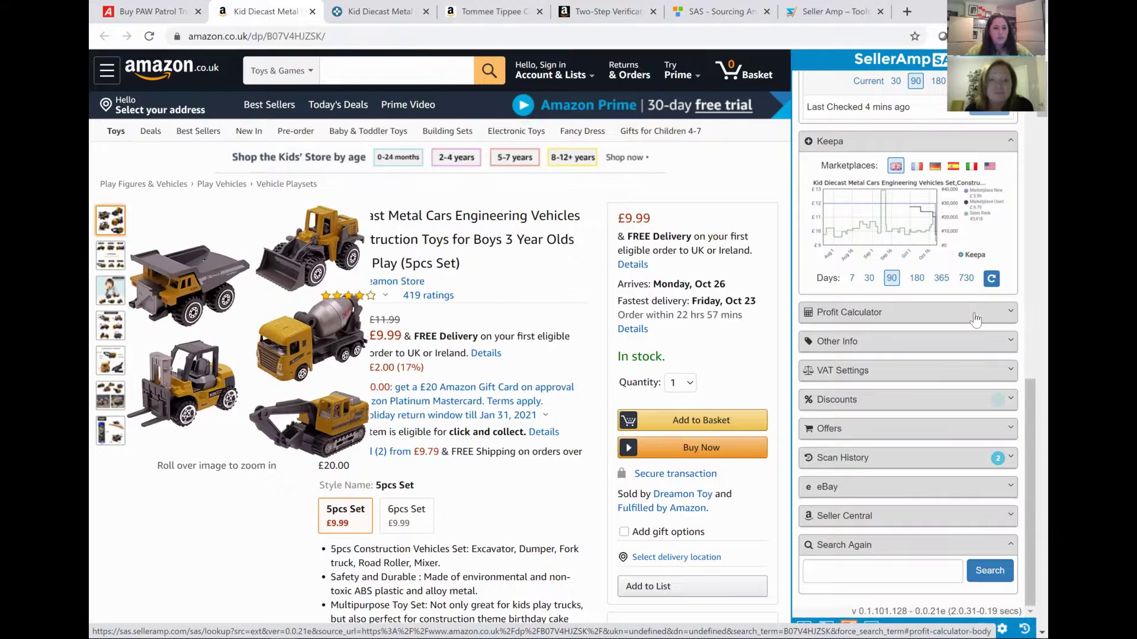
Expand the Profit Calculator and try different costs for the diecast cars, ending with a cost of £3.
left_click(932, 318)
scroll(931, 318, "down", 2)
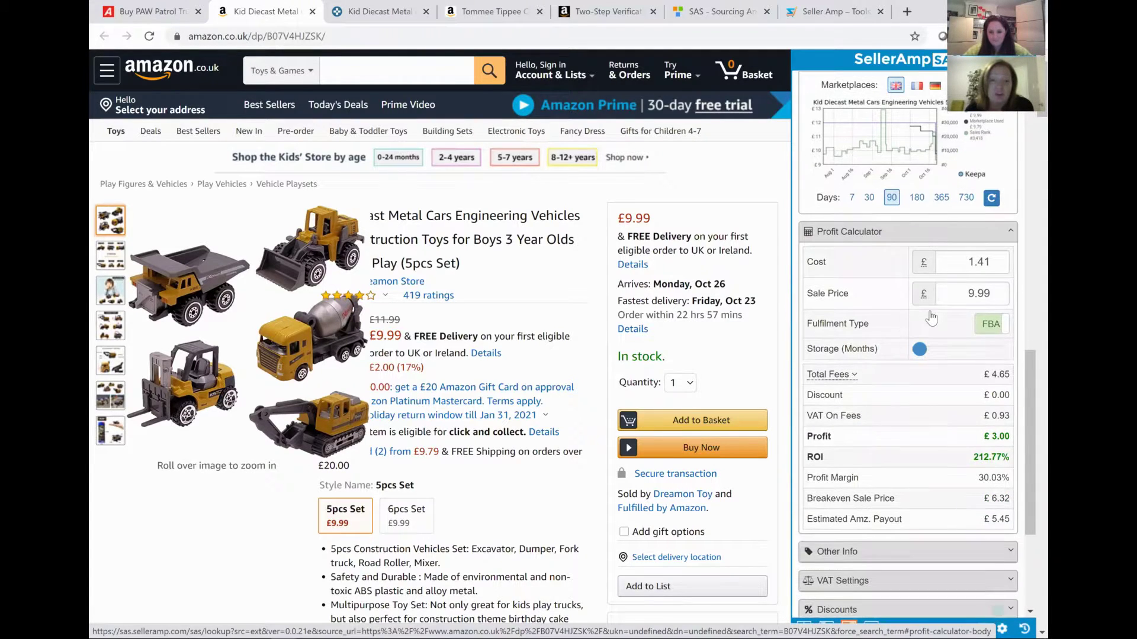
scroll(930, 307, "down", 1)
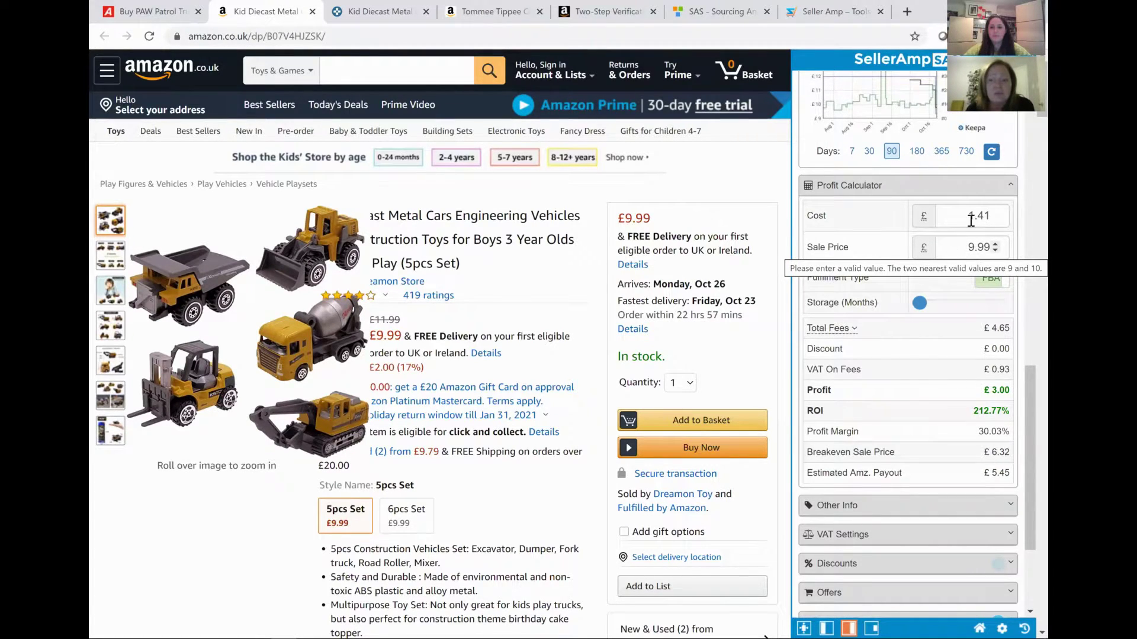
left_click(994, 212)
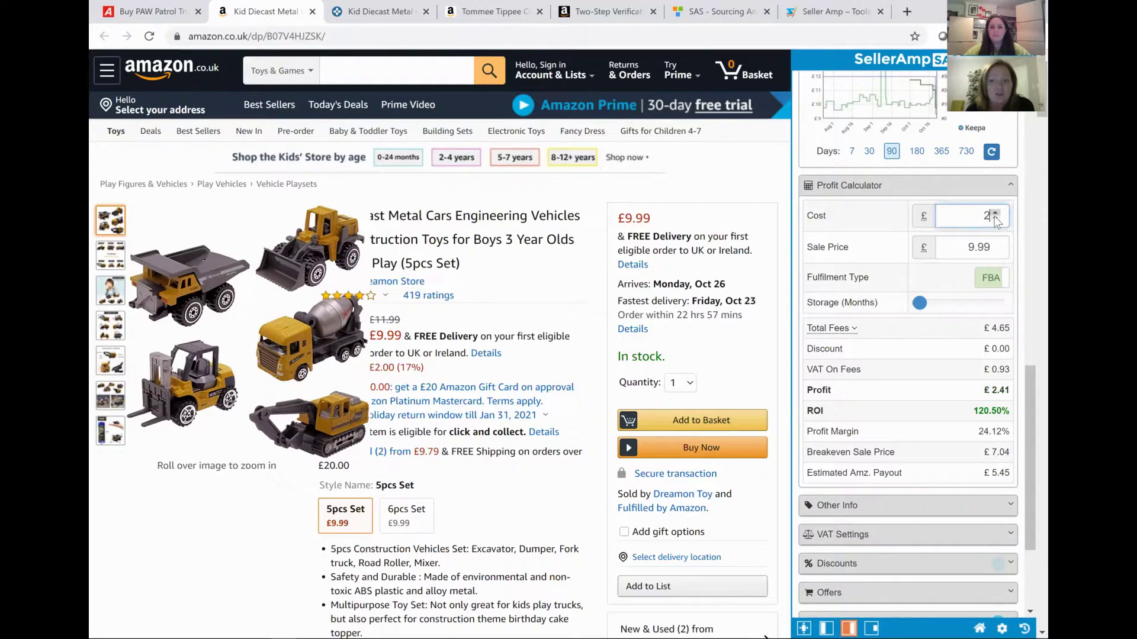
left_click(994, 213)
left_click(994, 213)
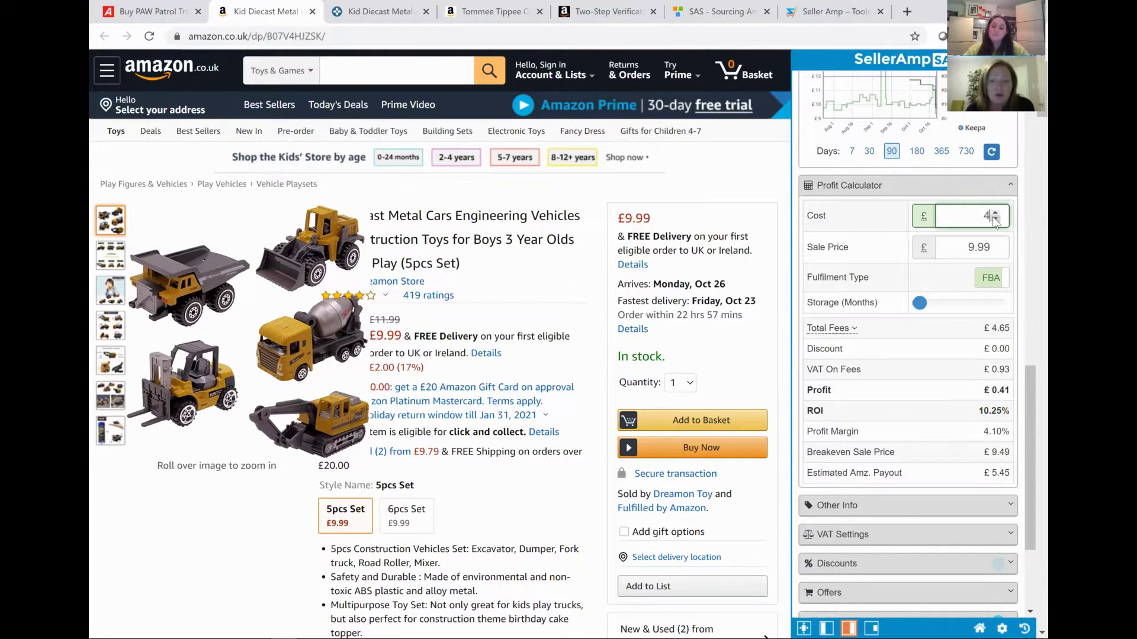
left_click(995, 219)
left_click(995, 213)
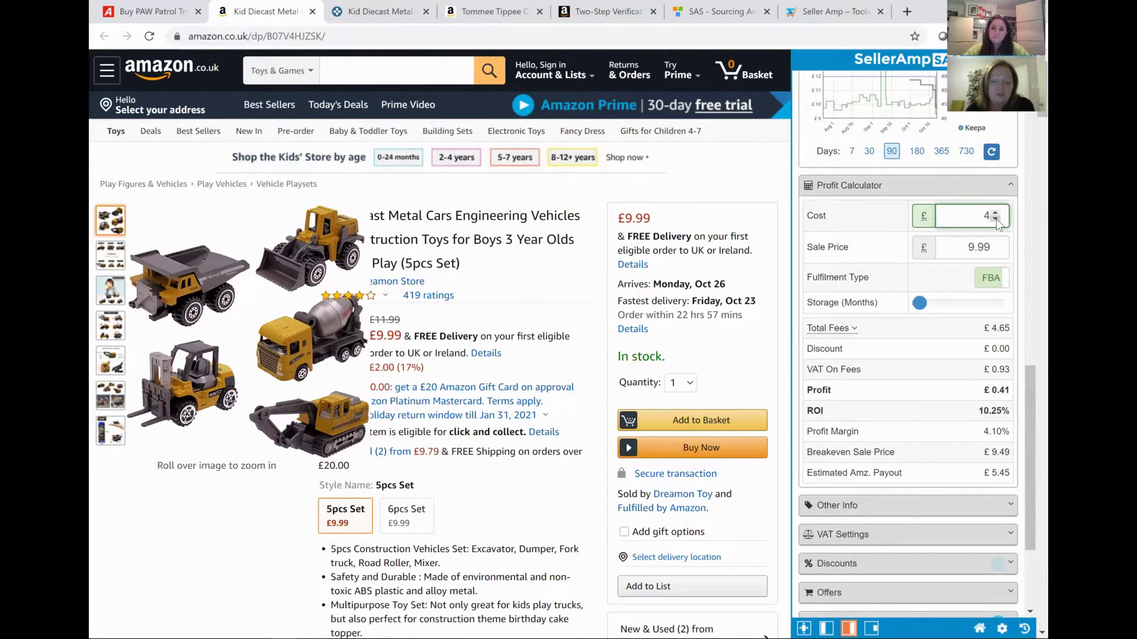
left_click(996, 219)
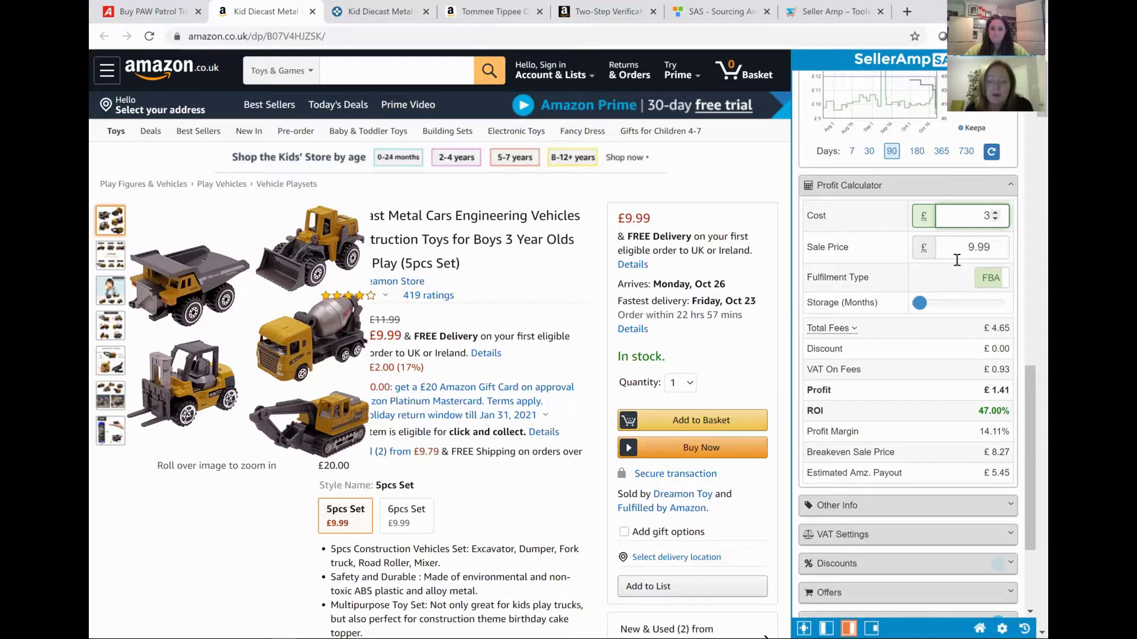
Increase the storage months in the Profit Calculator and compare FBM with FBA fulfilment, ending on FBA.
mouse_move(947, 310)
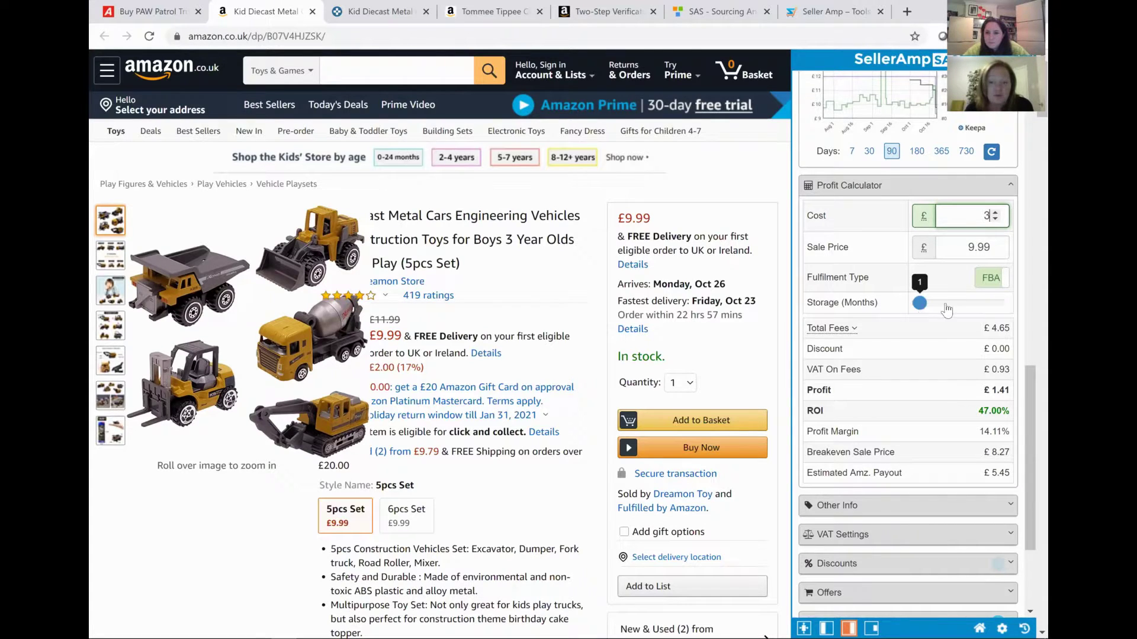
left_click_drag(920, 303, 980, 308)
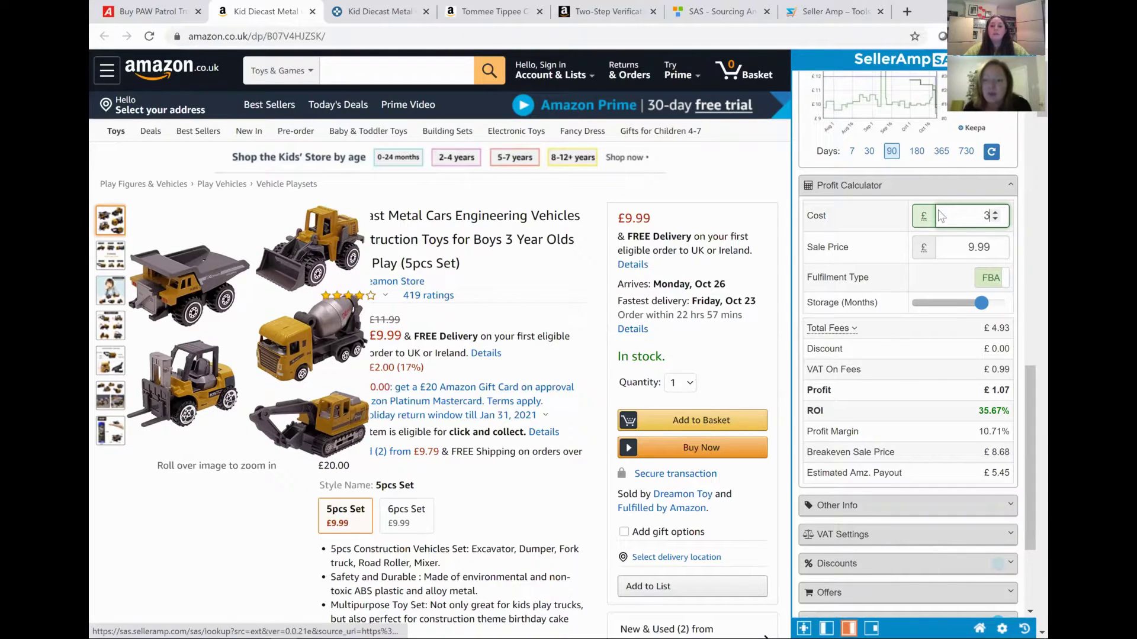
left_click(984, 283)
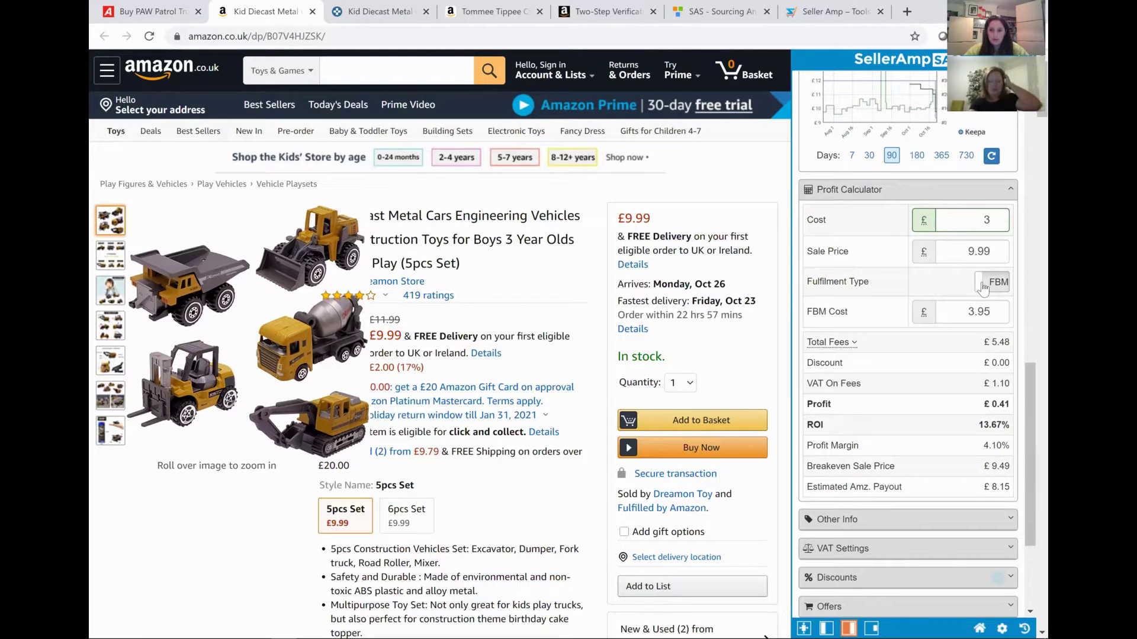
left_click(984, 285)
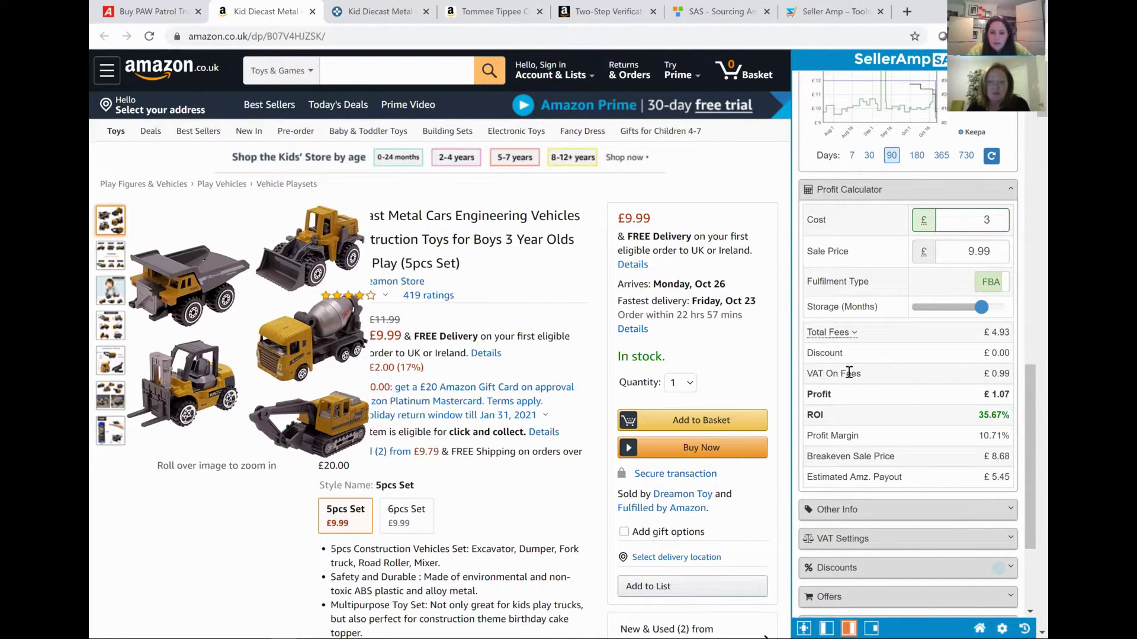
Highlight the VAT On Fees line and expand the Total Fees breakdown to examine the individual fees.
left_click_drag(849, 372, 864, 378)
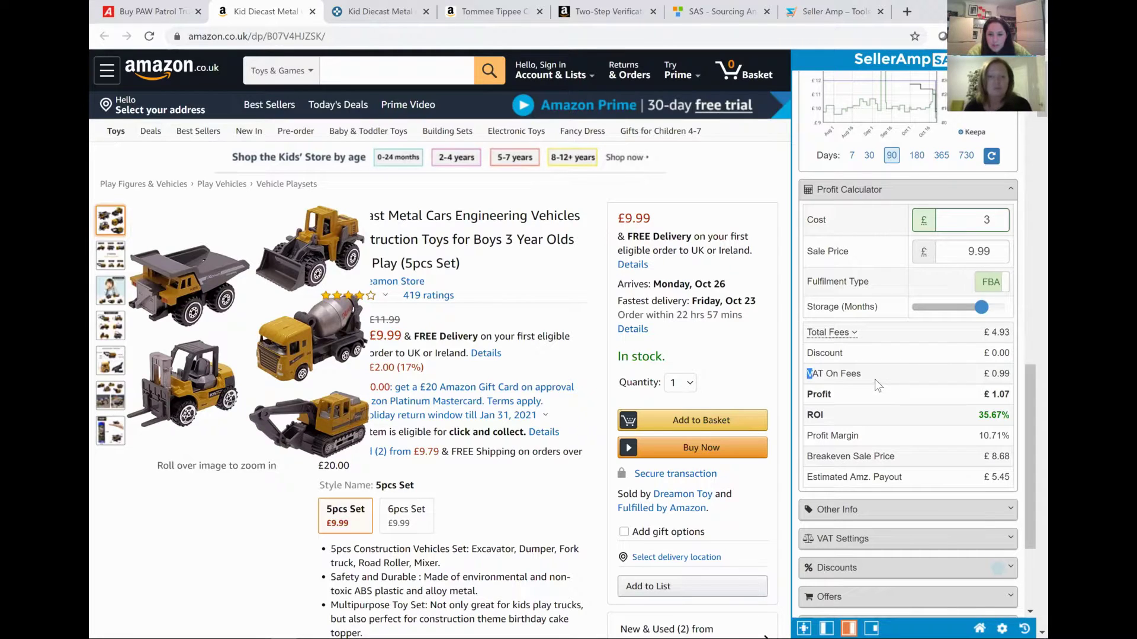
left_click(846, 334)
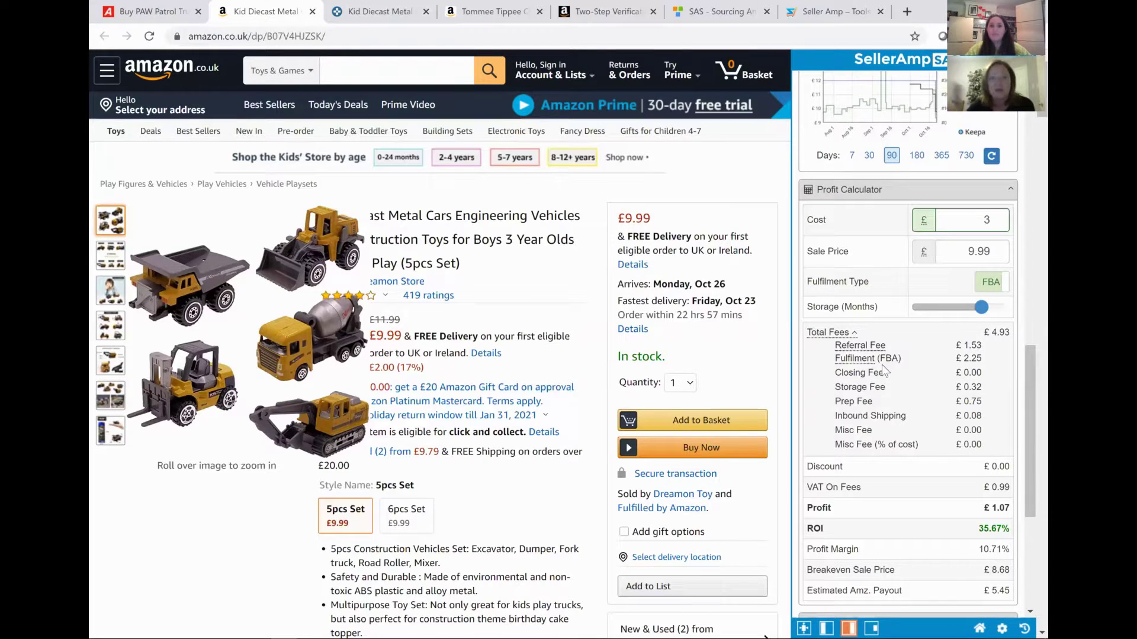
scroll(923, 361, "down", 2)
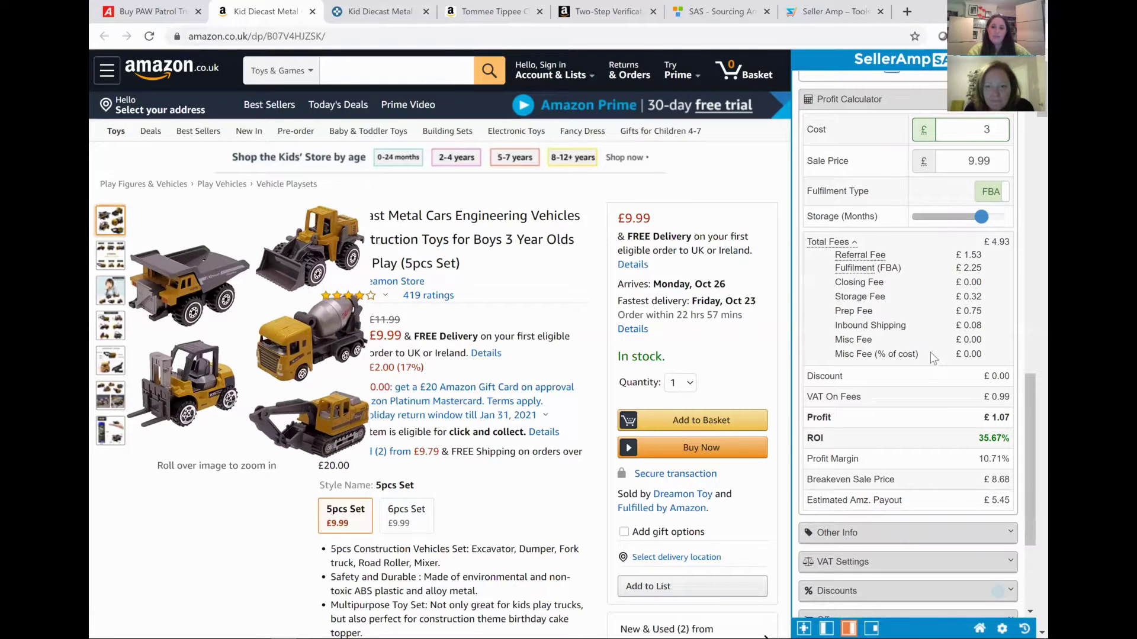
Expand the VAT Settings and set the VAT scheme to Standard Rate.
scroll(918, 422, "down", 2)
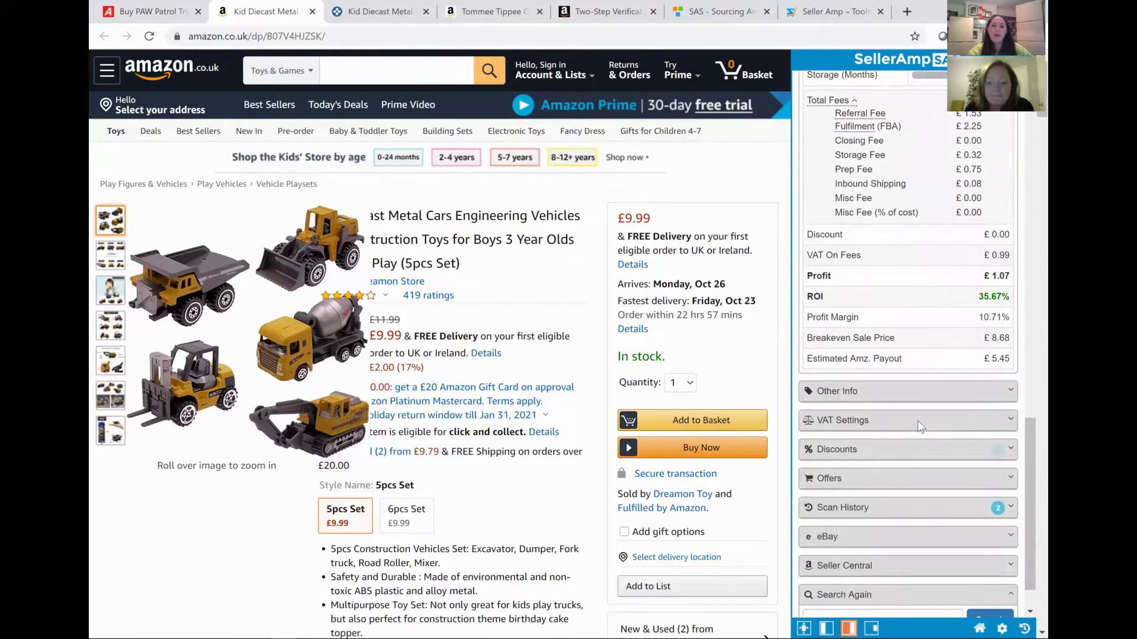
left_click(899, 386)
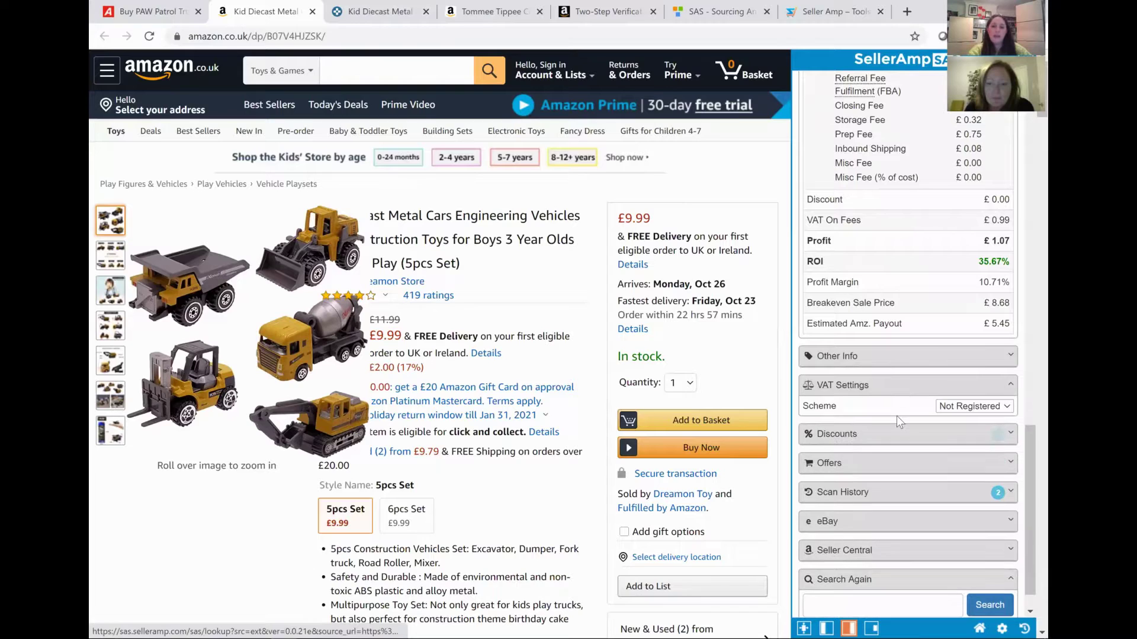
left_click(974, 406)
left_click(966, 464)
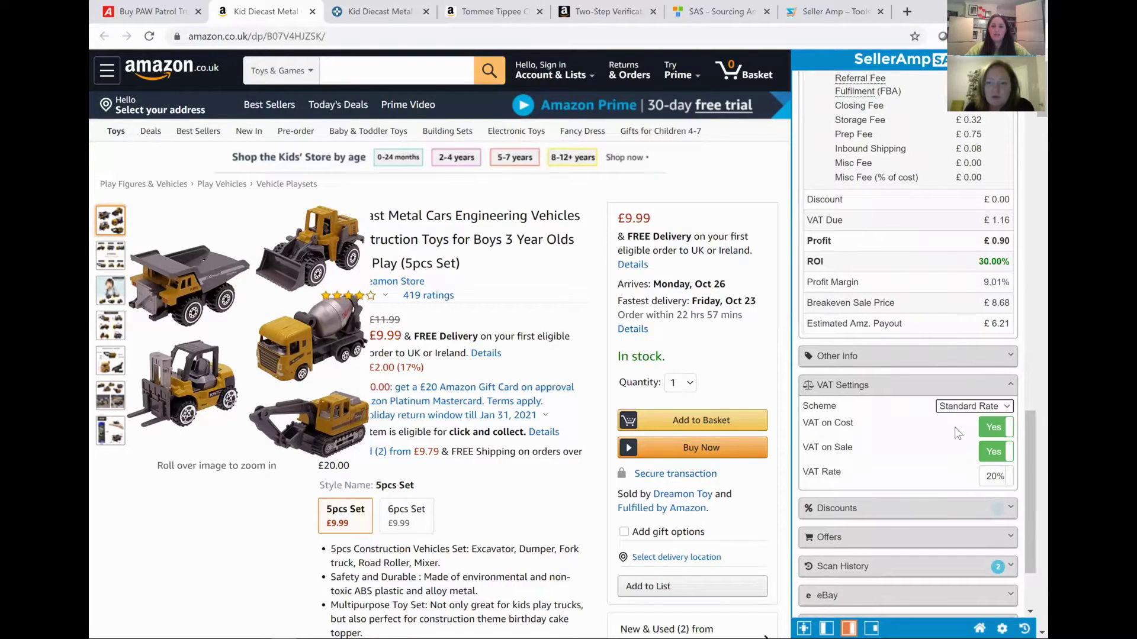
Highlight the Breakeven Sale Price line in the Profit Calculator results.
scroll(953, 422, "up", 2)
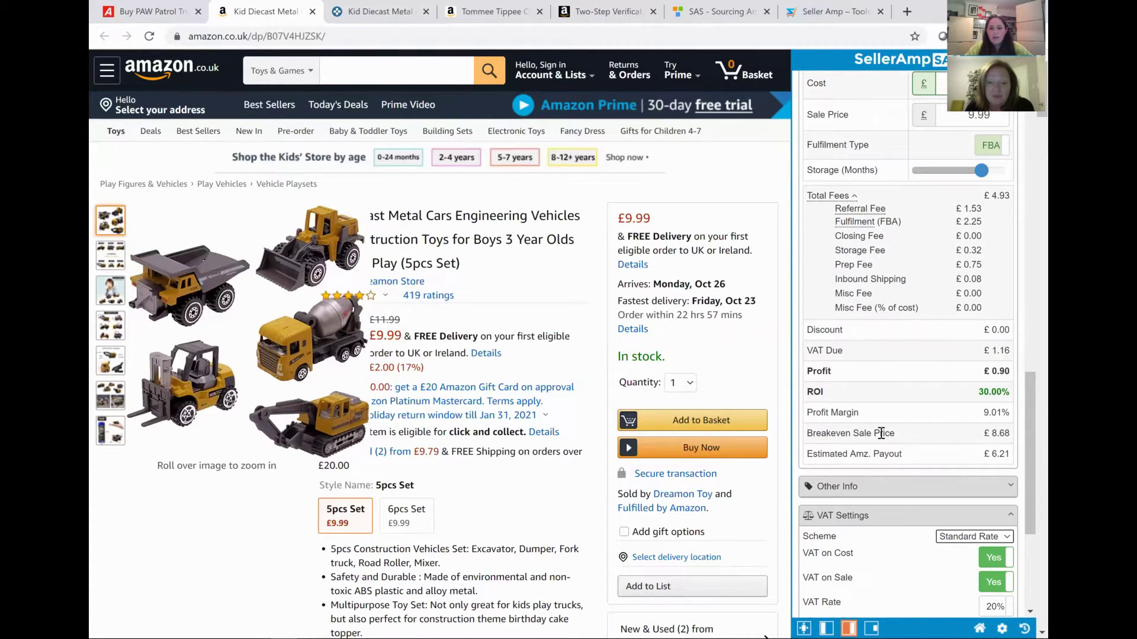
left_click(829, 432)
left_click_drag(984, 437, 1012, 437)
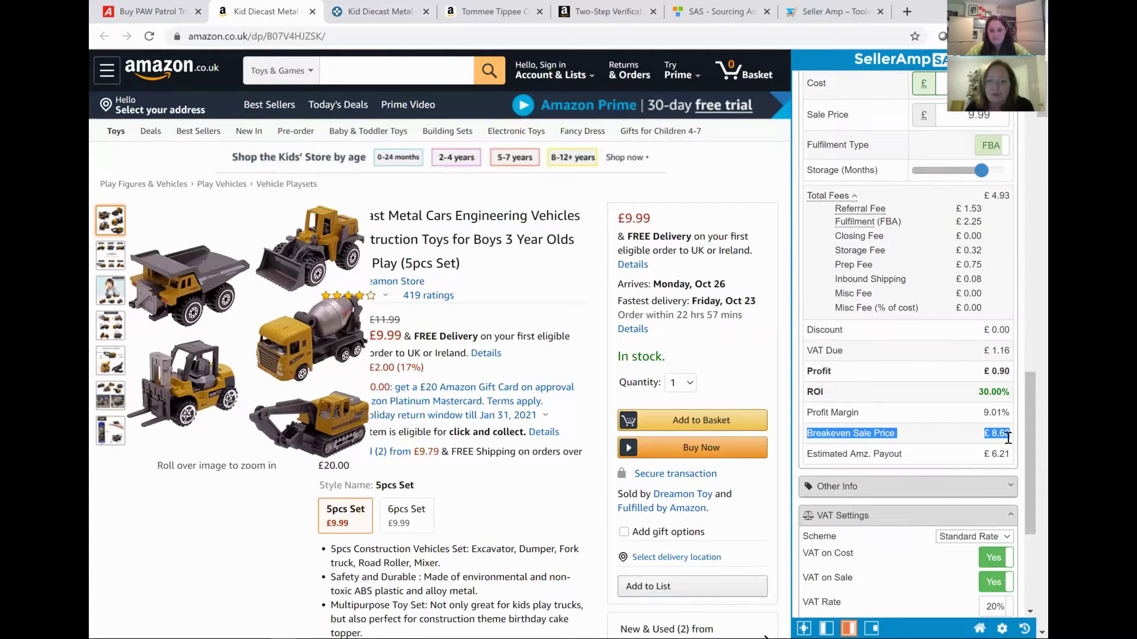
Expand Other Info and enter "joe's wholesaler" as the source for the diecast cars.
scroll(969, 392, "down", 2)
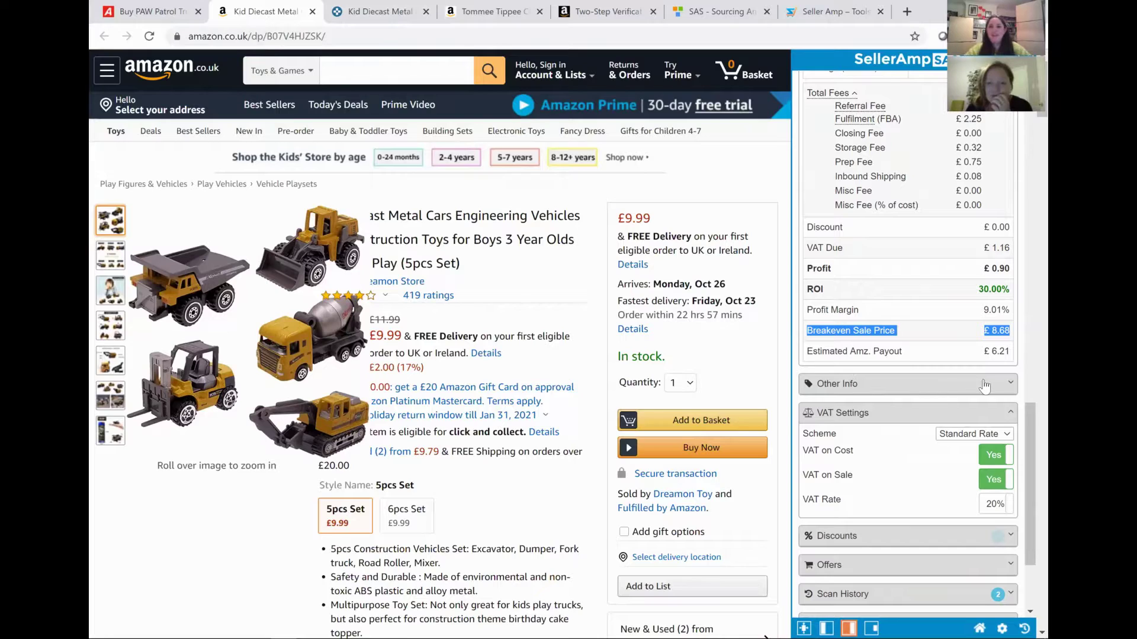
left_click(1004, 386)
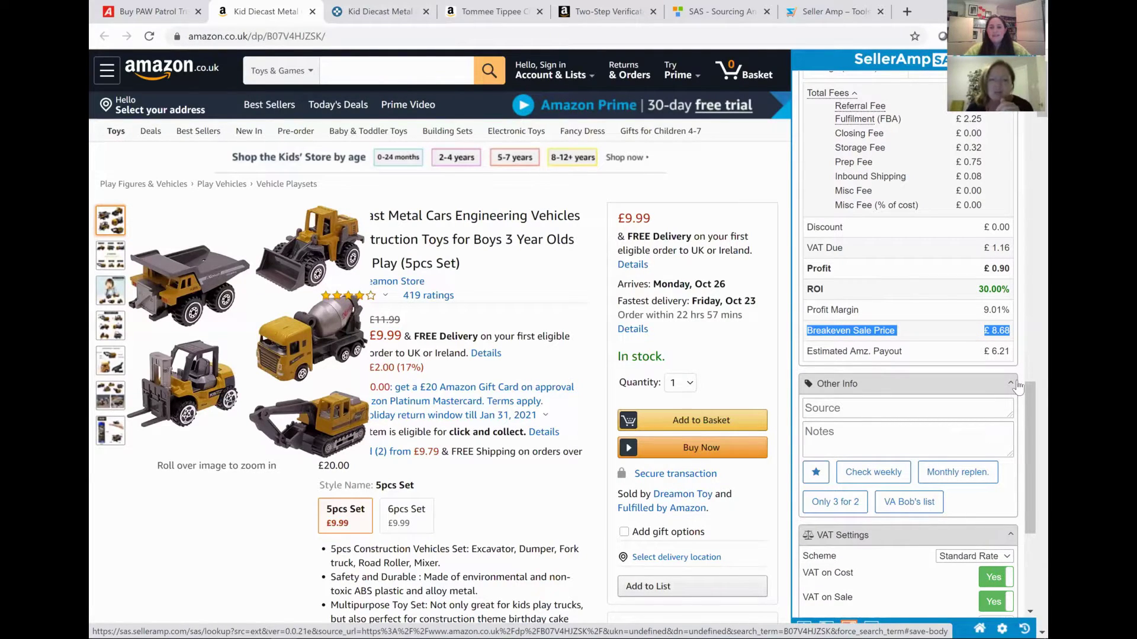
scroll(998, 373, "down", 3)
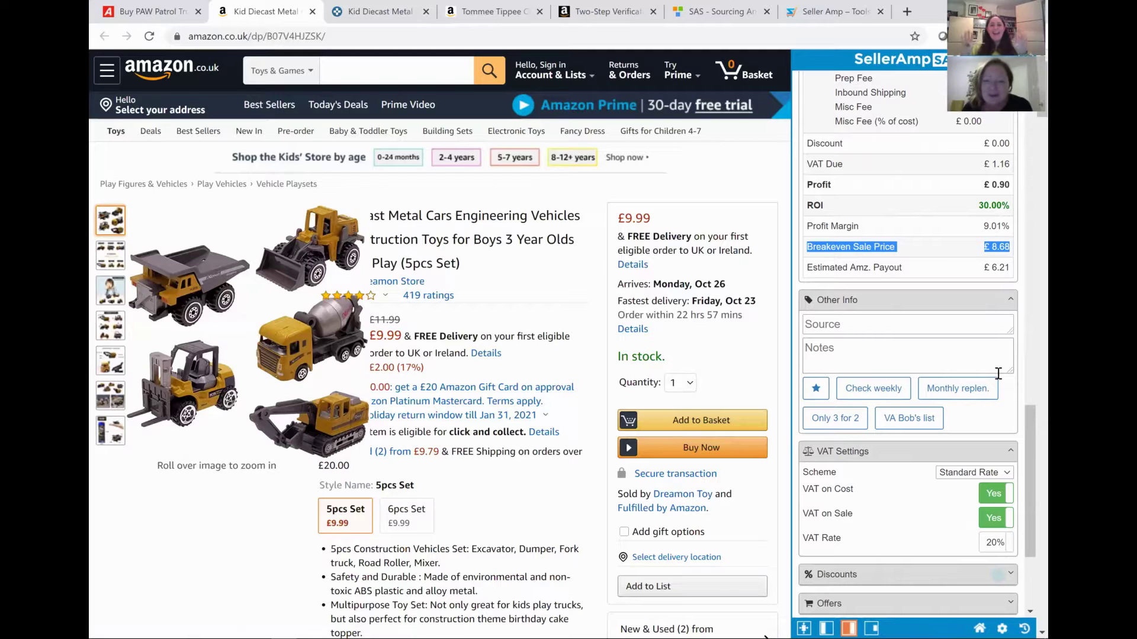
left_click(930, 332)
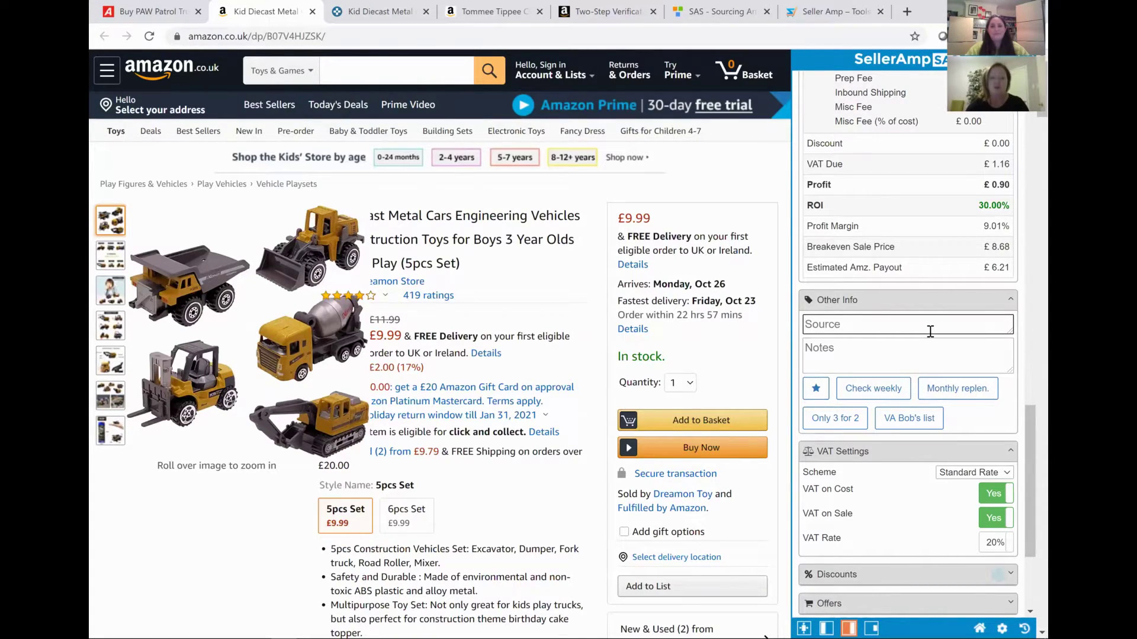
type("joe's ")
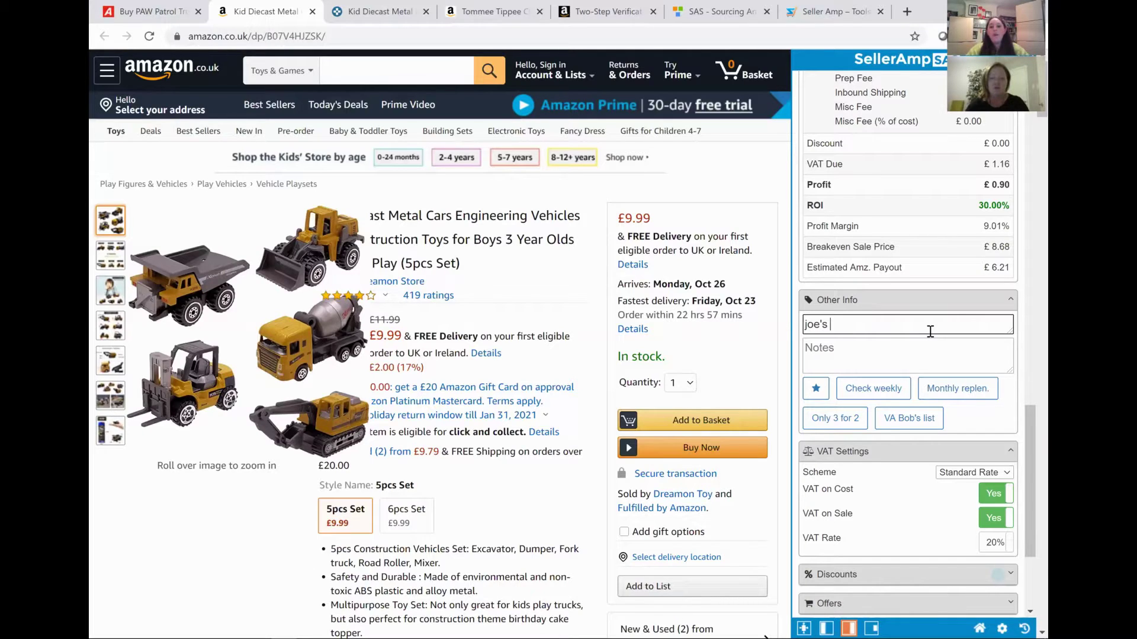
type("wholesaler")
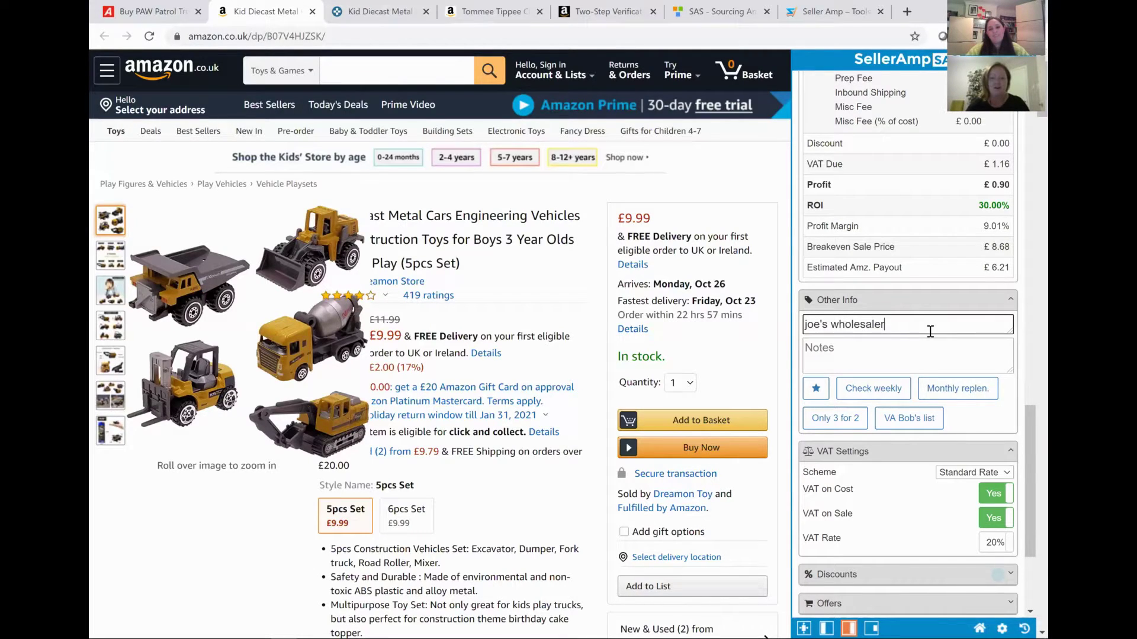
Enter "investigate in q1" in the product's notes, correcting the misspelled first word.
left_click(926, 348)
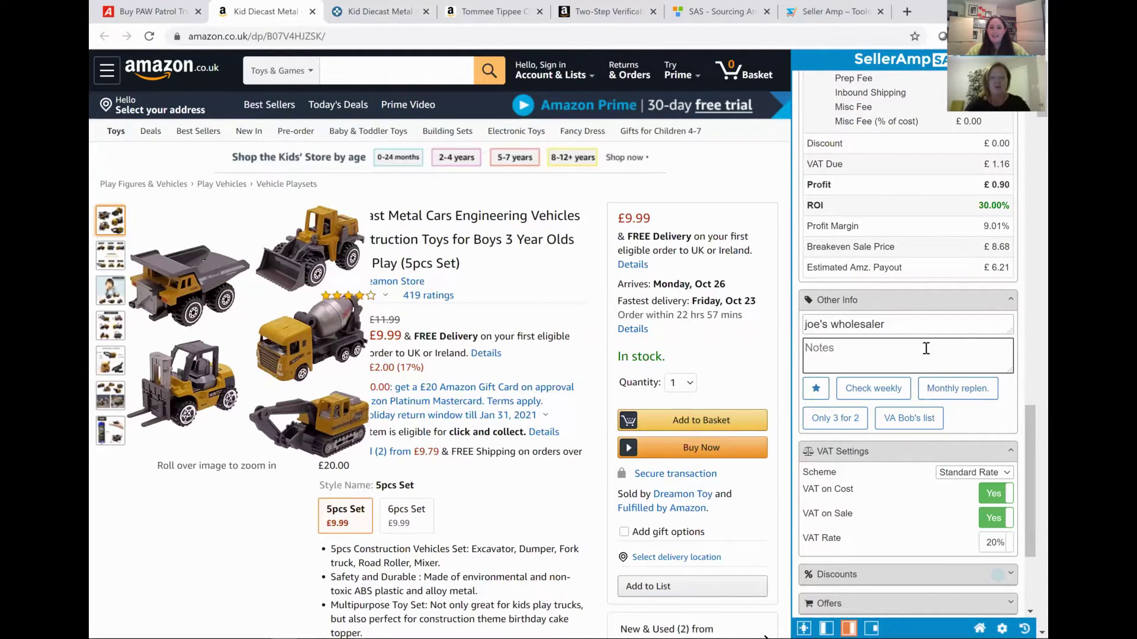
type("ivestigate in q1")
key("Left")
key("Left")
key("Left")
key("Left")
key("Left")
key("Left")
key("Left")
key("Left")
key("Left")
key("Left")
key("Left")
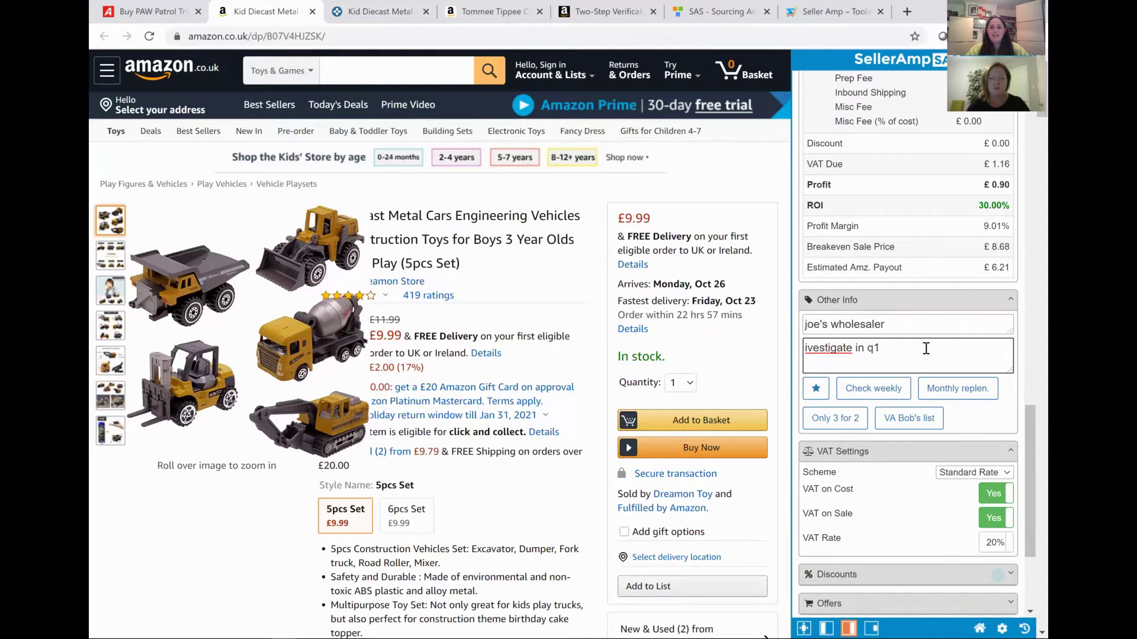
key("Left")
key("Right")
type("n")
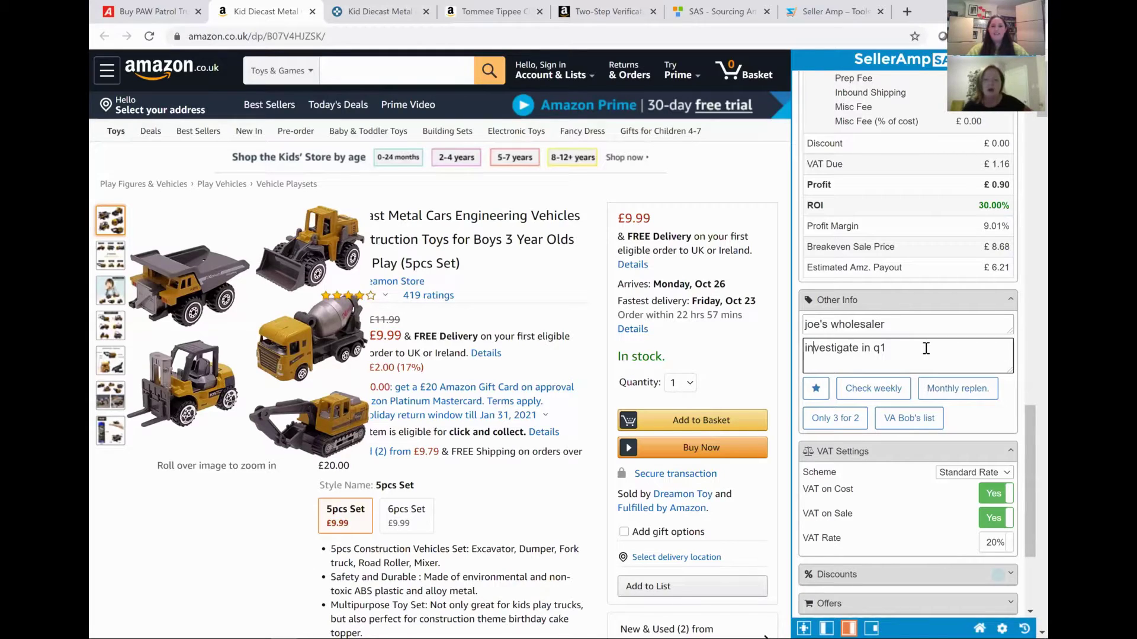
Apply the Check weekly and Monthly replen. tags to the product, then remove Check weekly.
left_click(888, 395)
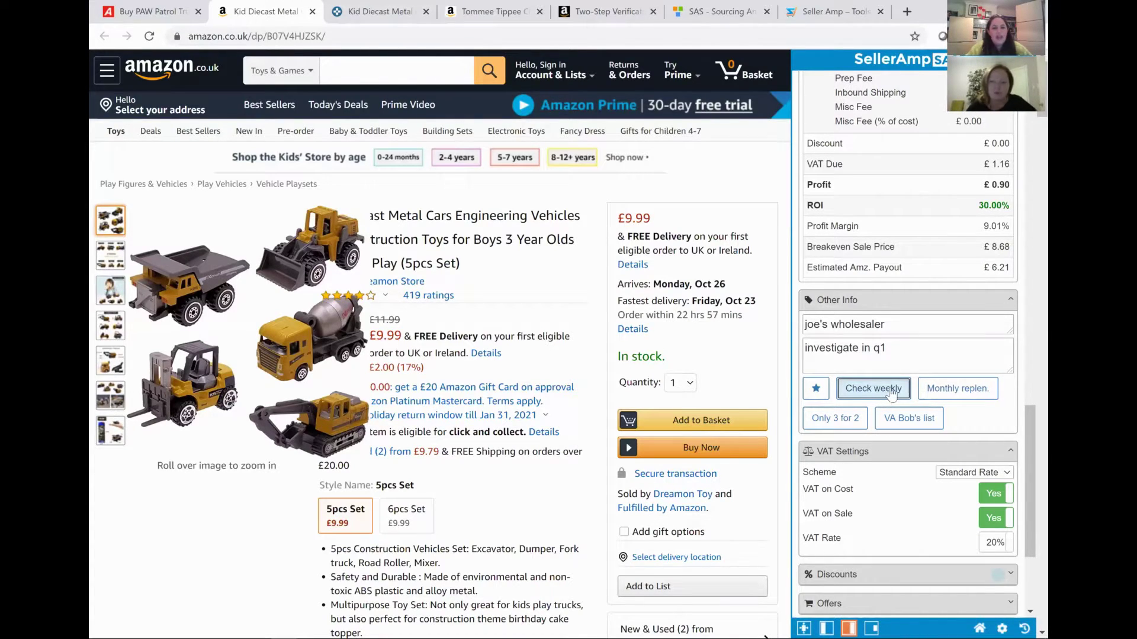
left_click(969, 391)
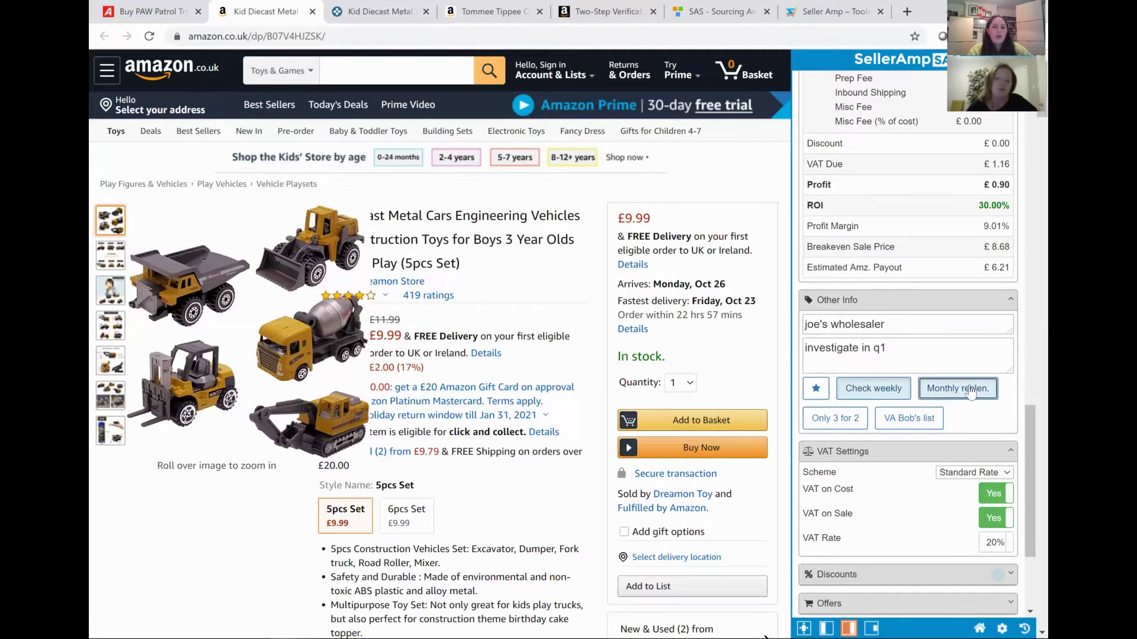
left_click(862, 393)
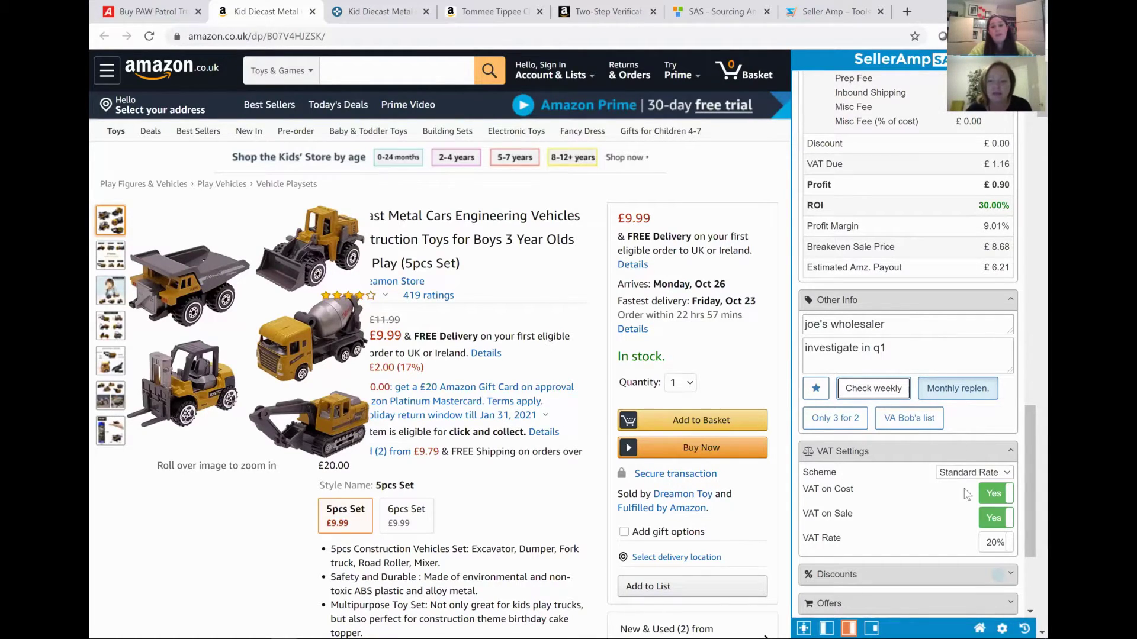
Create a new tag captioned "oos" in the account settings and save the profile.
left_click(1002, 626)
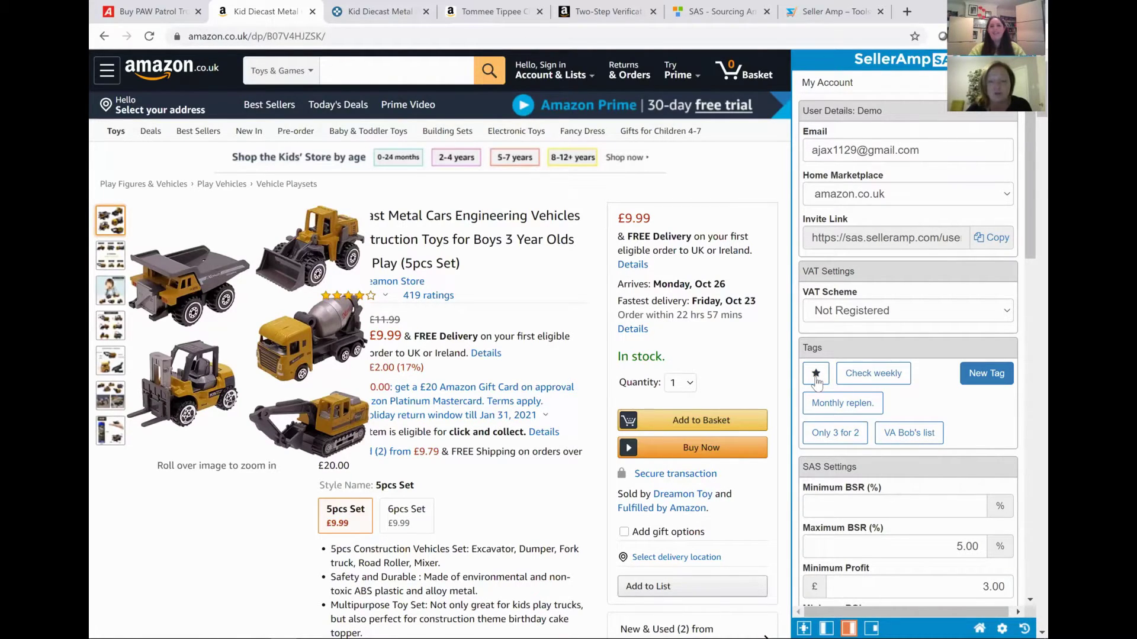
left_click(986, 379)
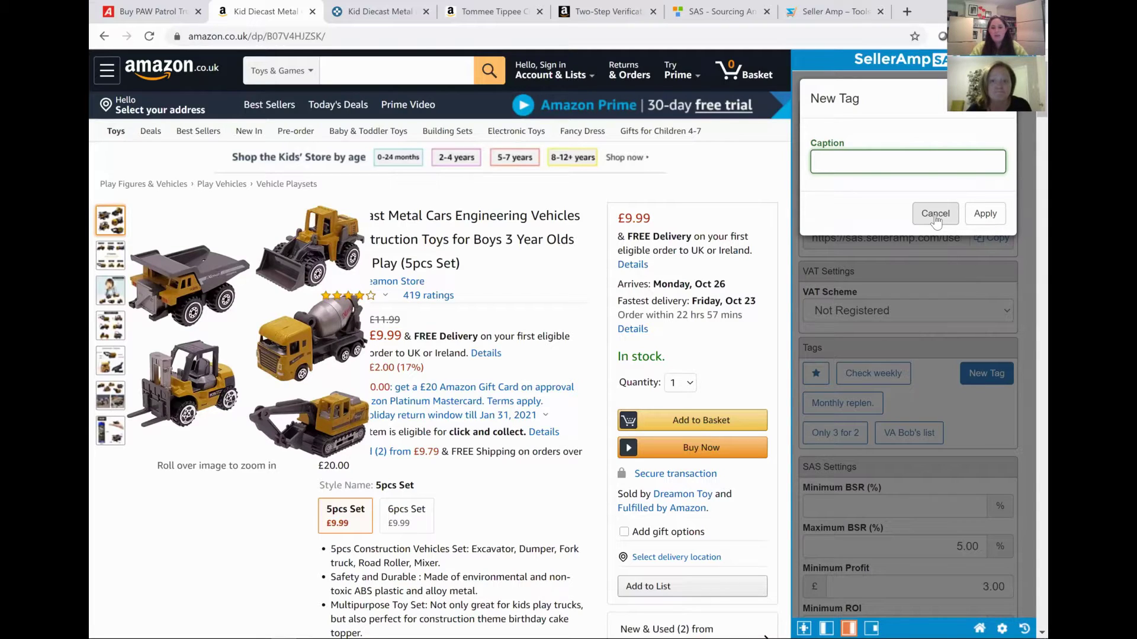
type("oos")
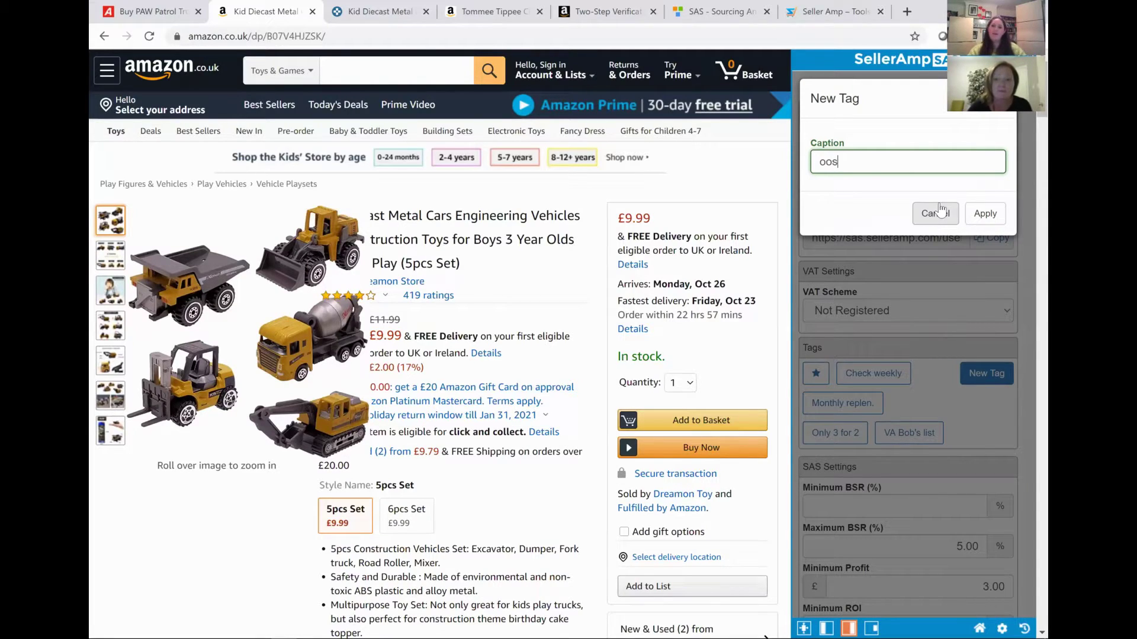
left_click(985, 216)
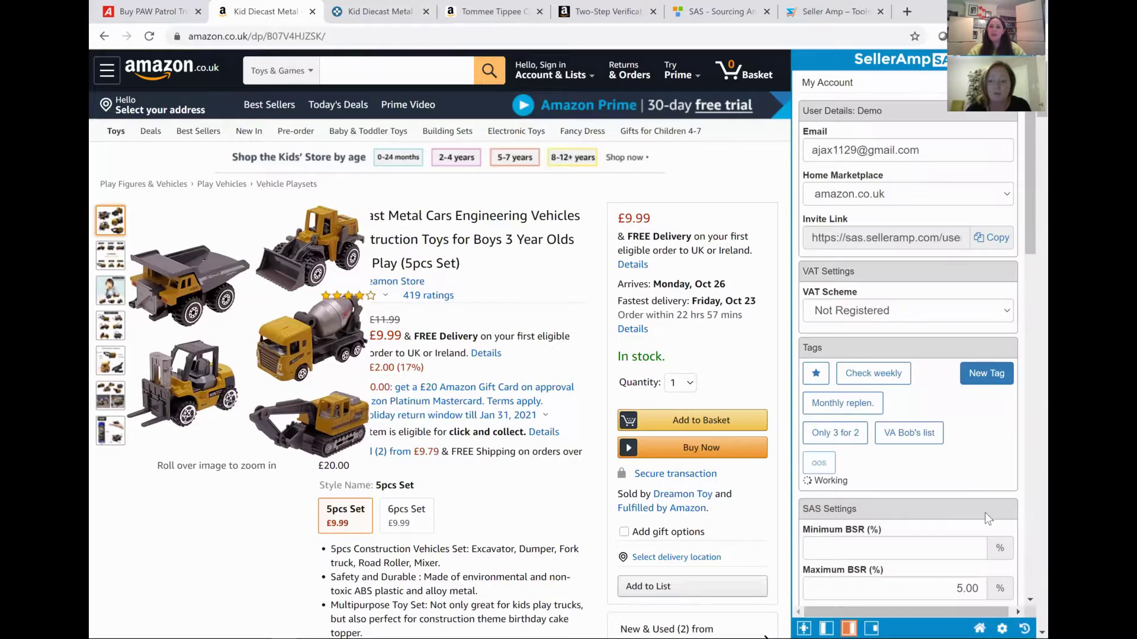
scroll(954, 488, "down", 15)
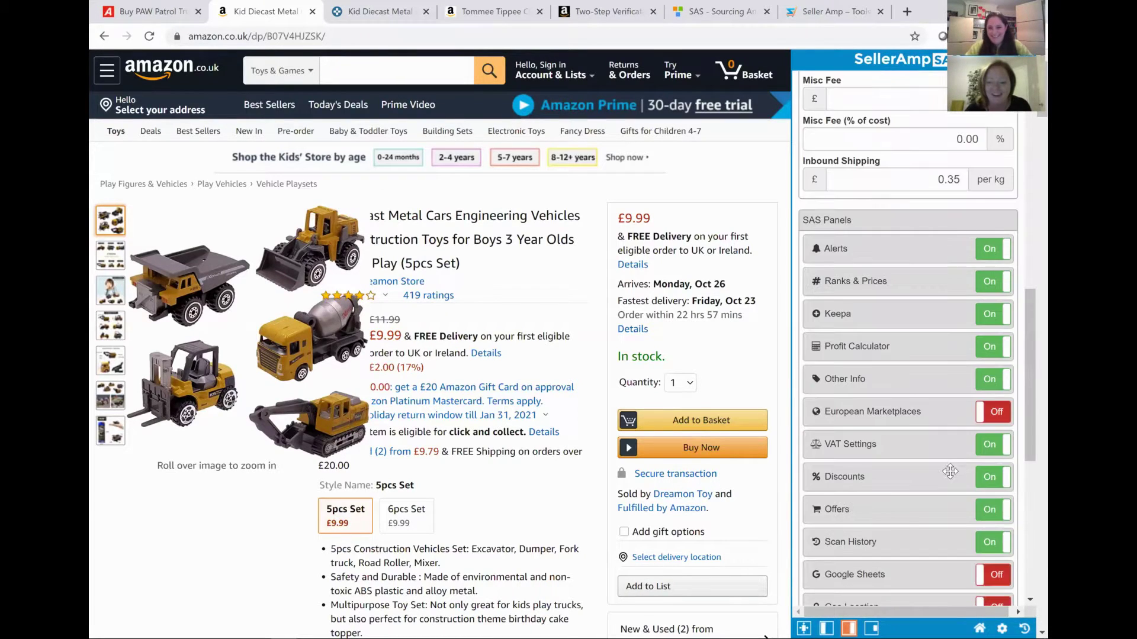
left_click(949, 569)
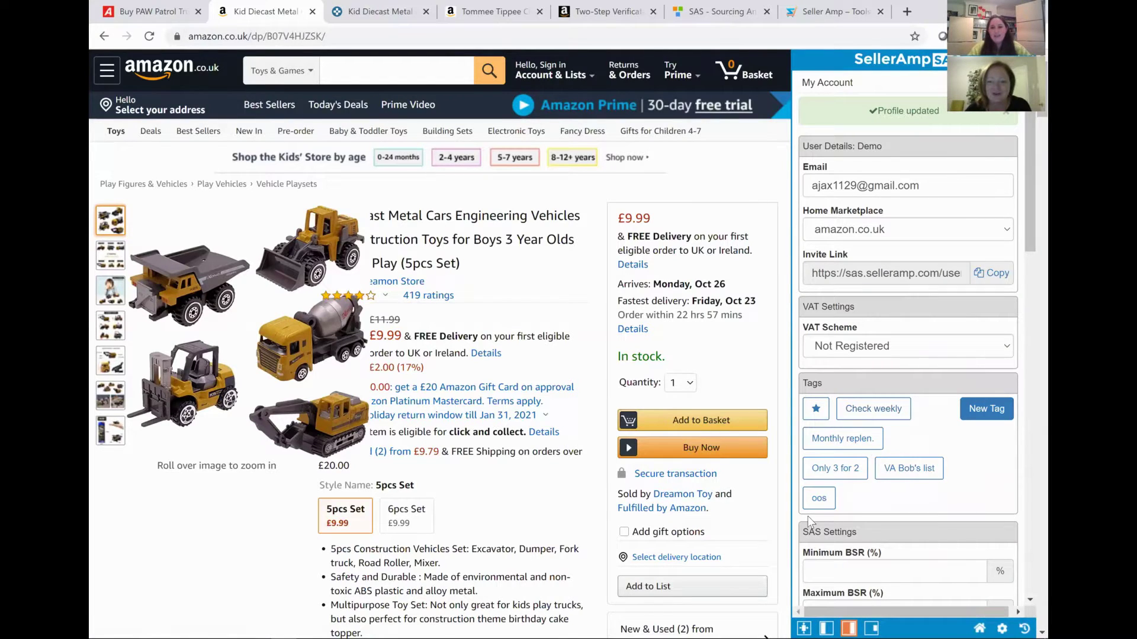
Return to the product lookup to view the tags under Other Info, then open the SAS History.
scroll(839, 496, "down", 1)
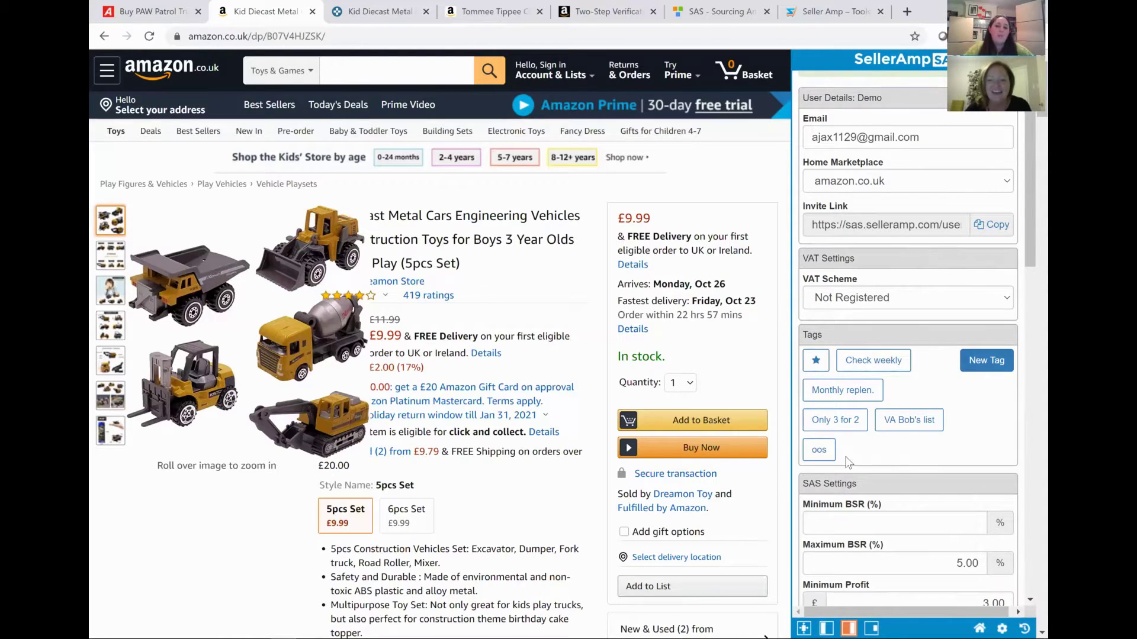
scroll(850, 456, "up", 1)
scroll(888, 510, "down", 6)
left_click(979, 628)
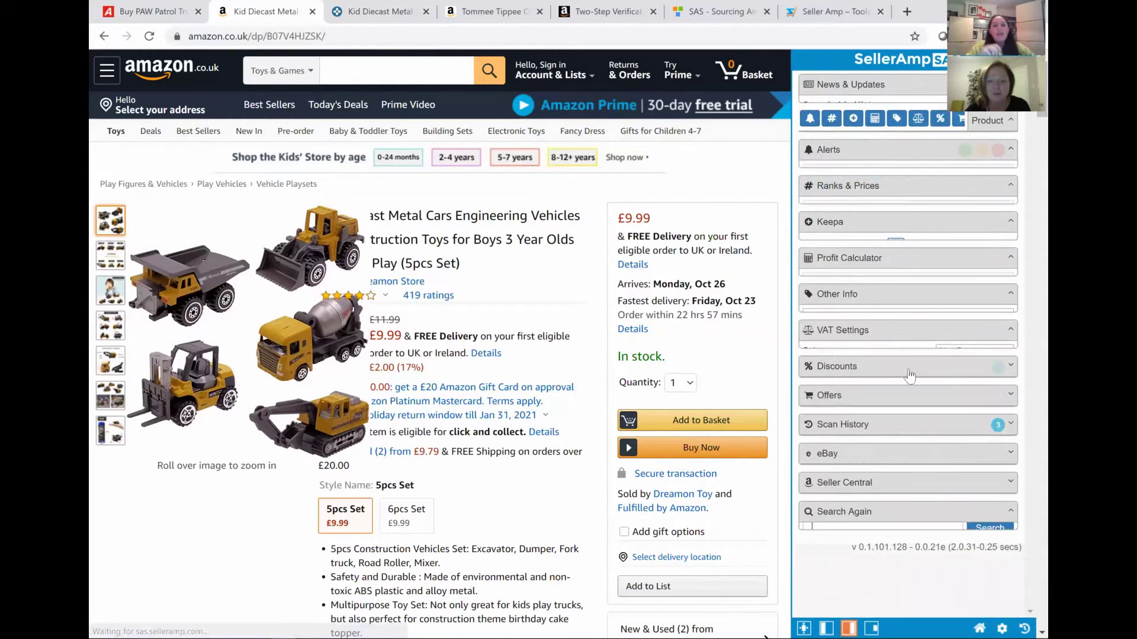
scroll(915, 397, "down", 5)
scroll(916, 398, "down", 10)
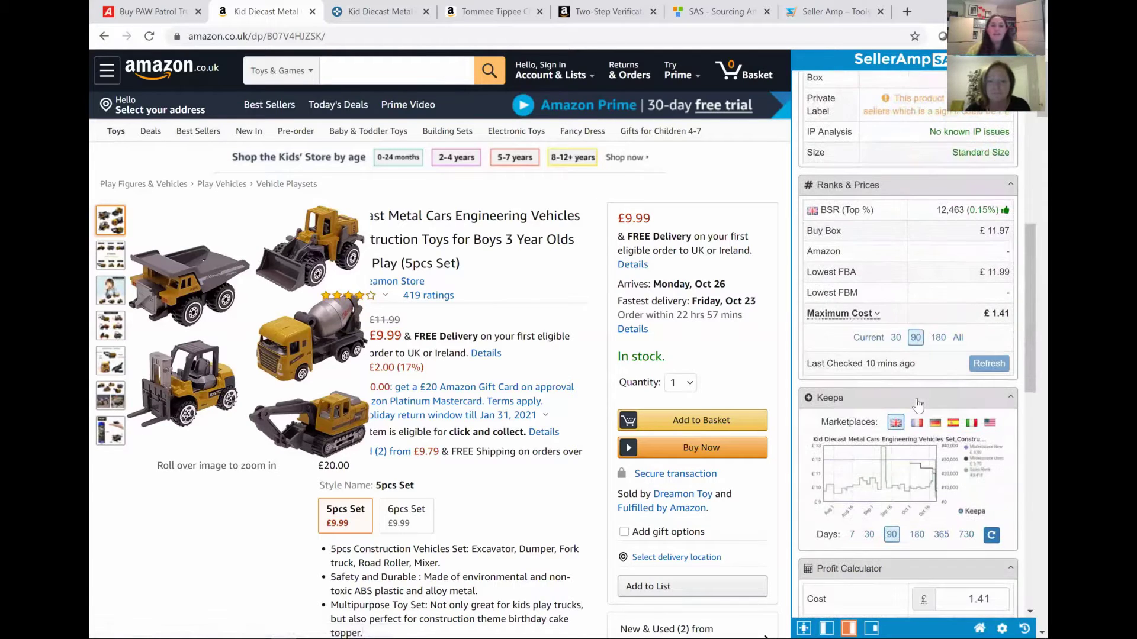
scroll(916, 405, "down", 3)
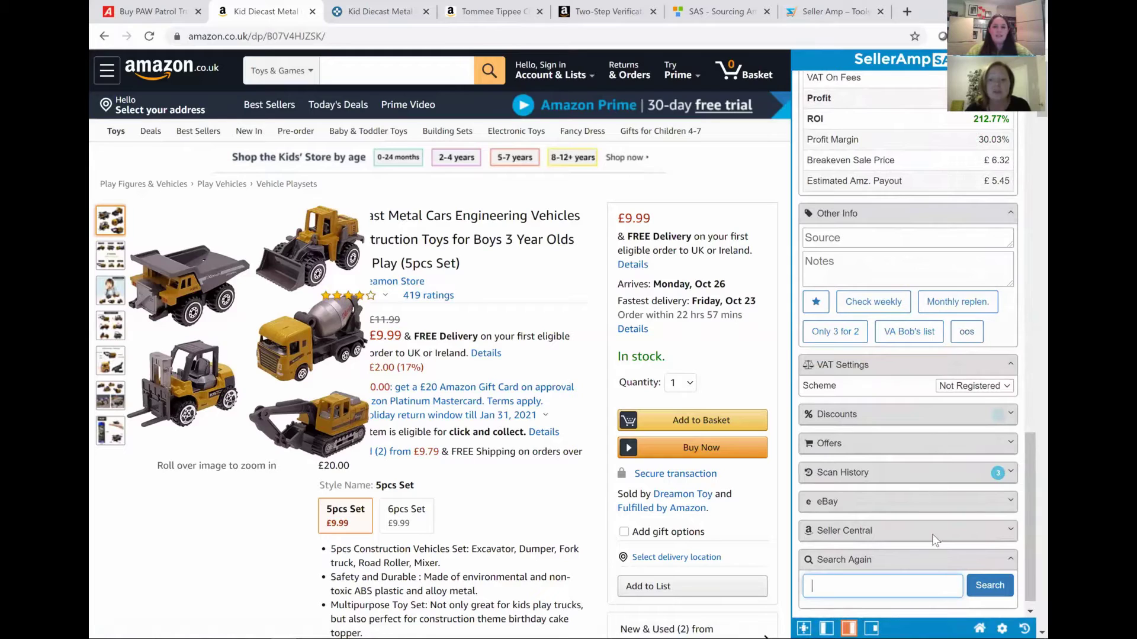
left_click(1023, 627)
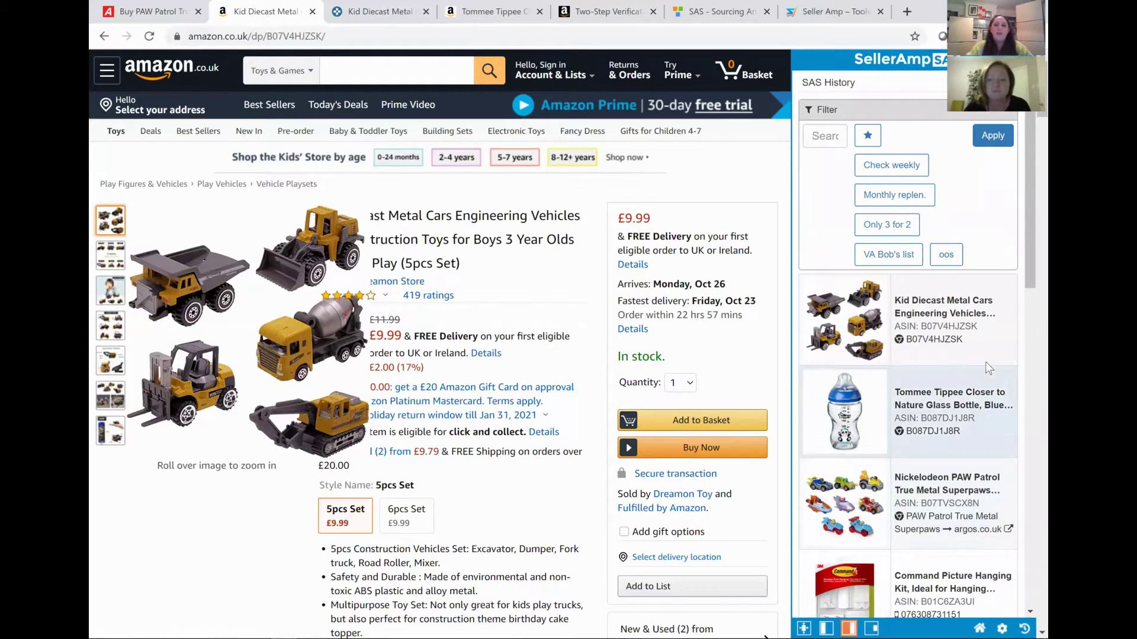
Return from the SAS History to the product lookup and collapse the Other Info section.
left_click(980, 626)
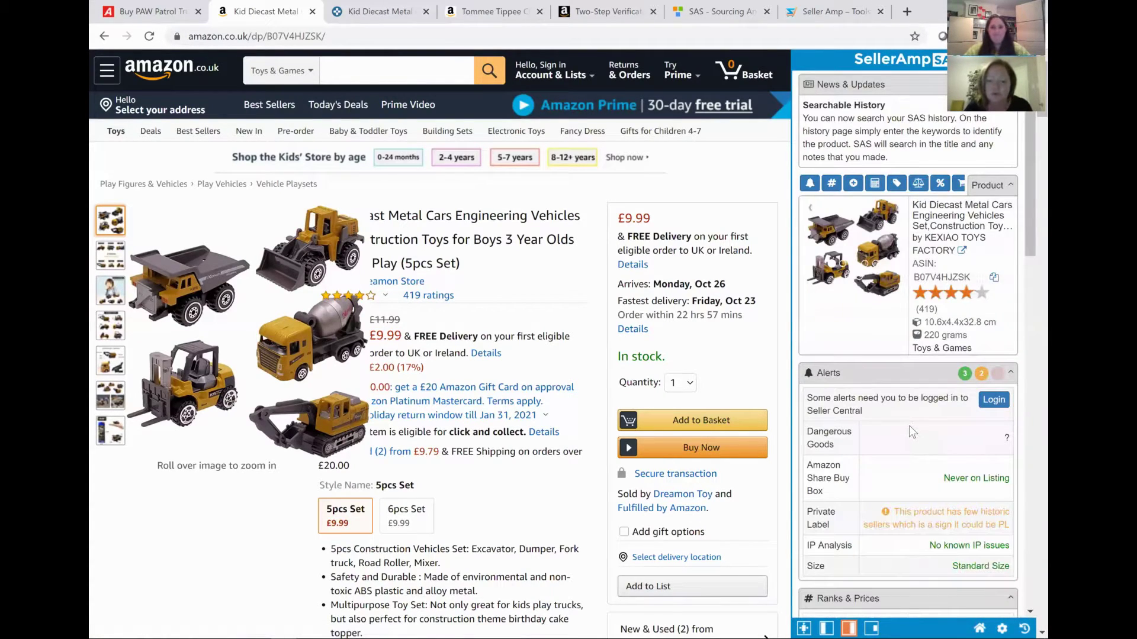
scroll(908, 426, "down", 5)
scroll(908, 425, "down", 15)
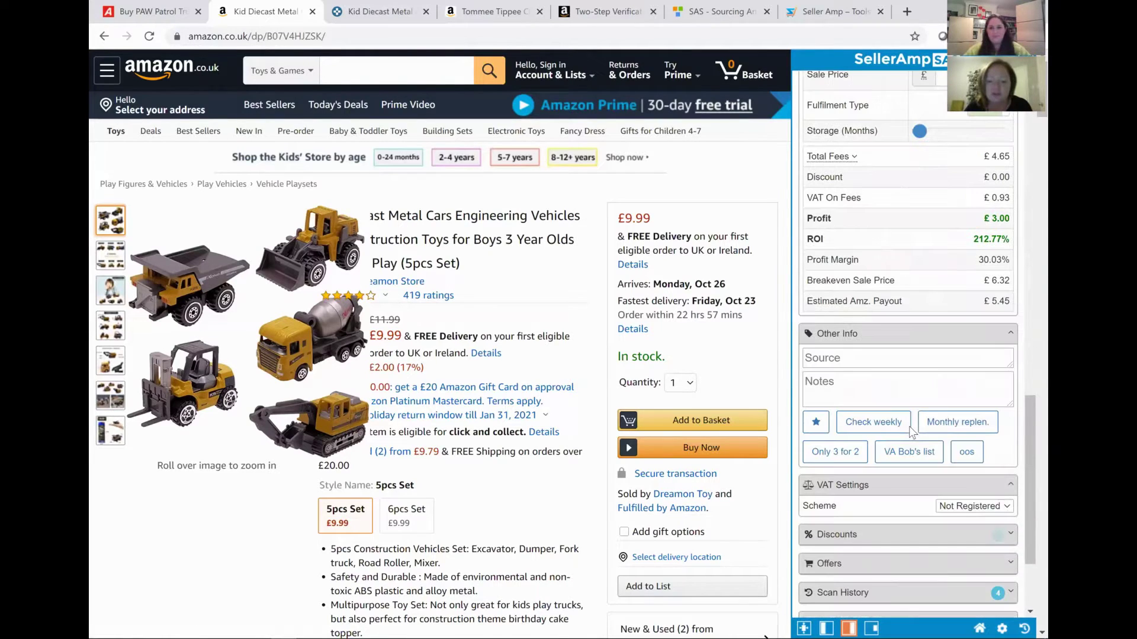
scroll(909, 426, "down", 1)
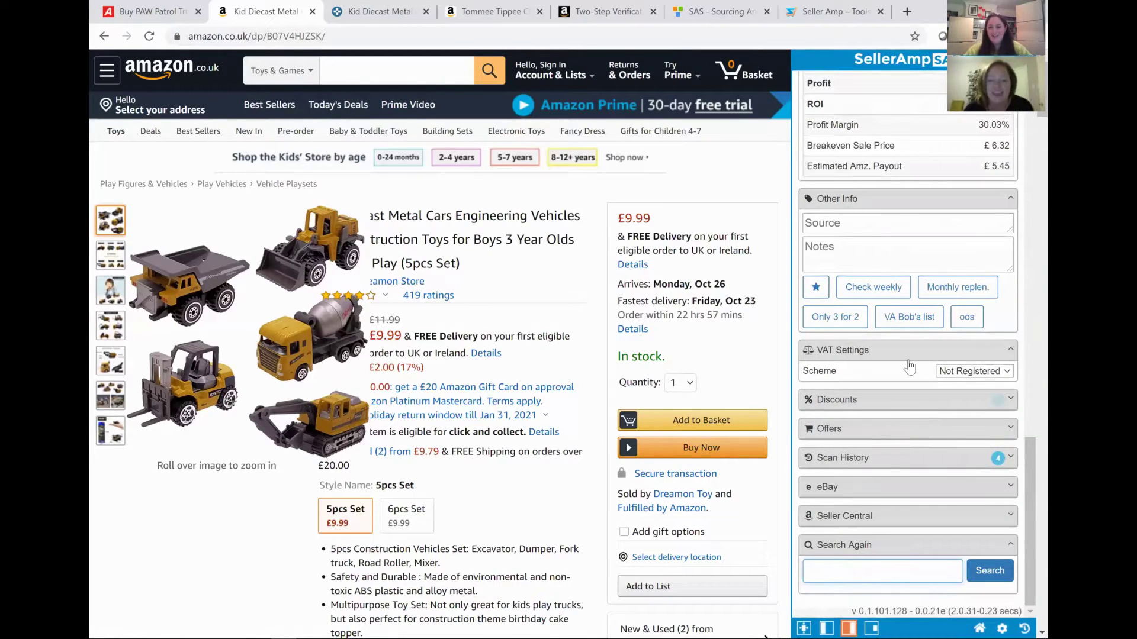
scroll(747, 365, "down", 2)
scroll(747, 365, "up", 2)
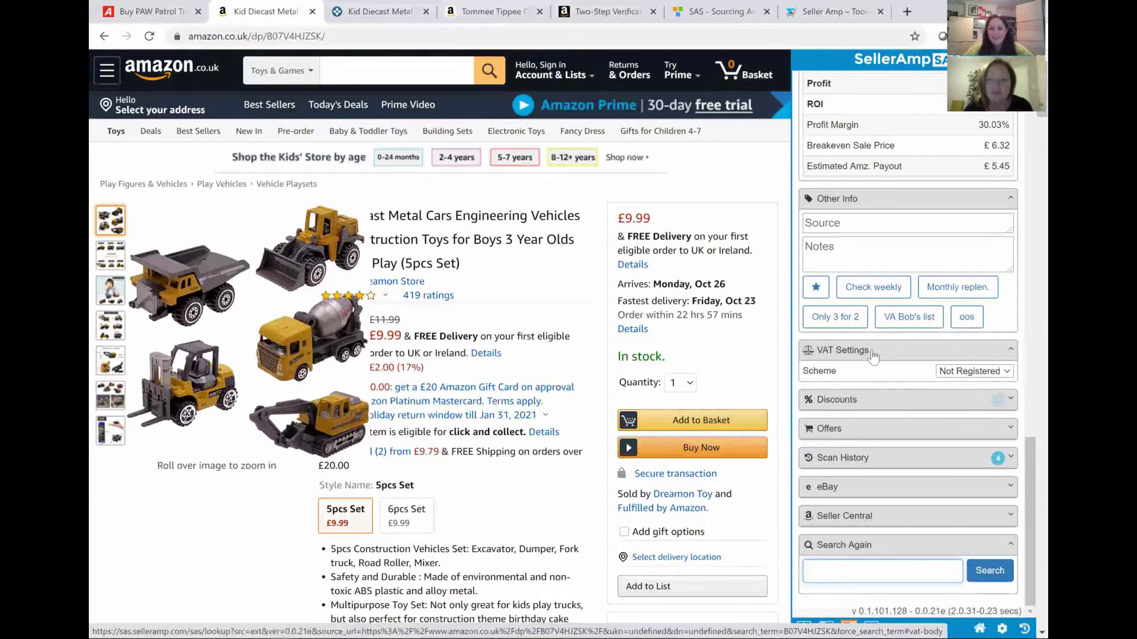
left_click(1009, 200)
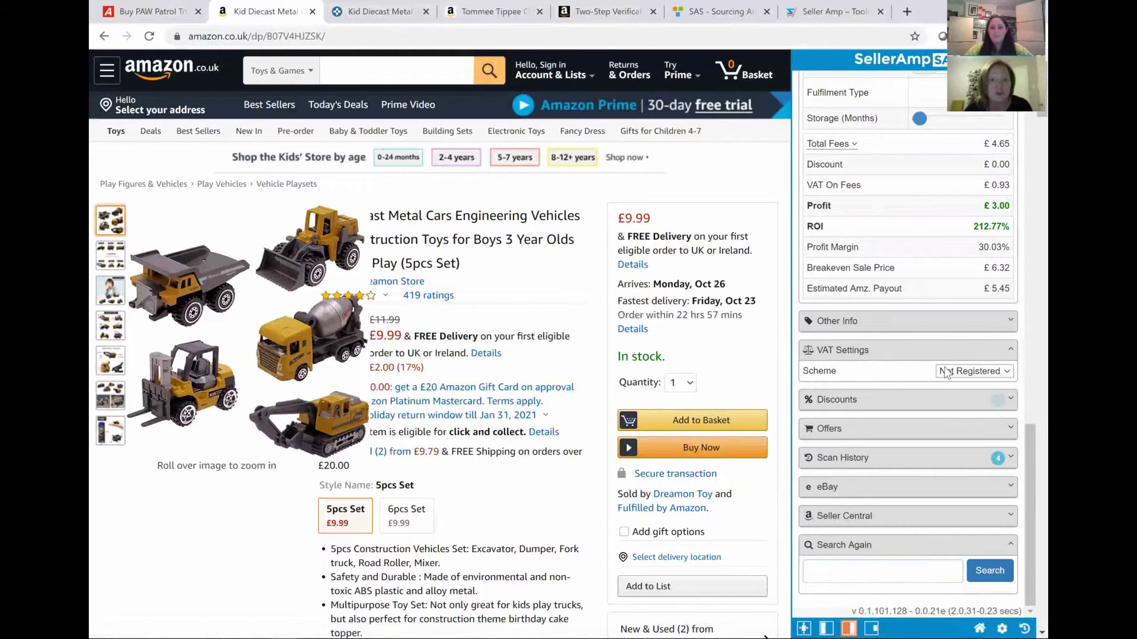
Expand the Discounts section and view the available VAT schemes, leaving Not Registered selected.
left_click(927, 407)
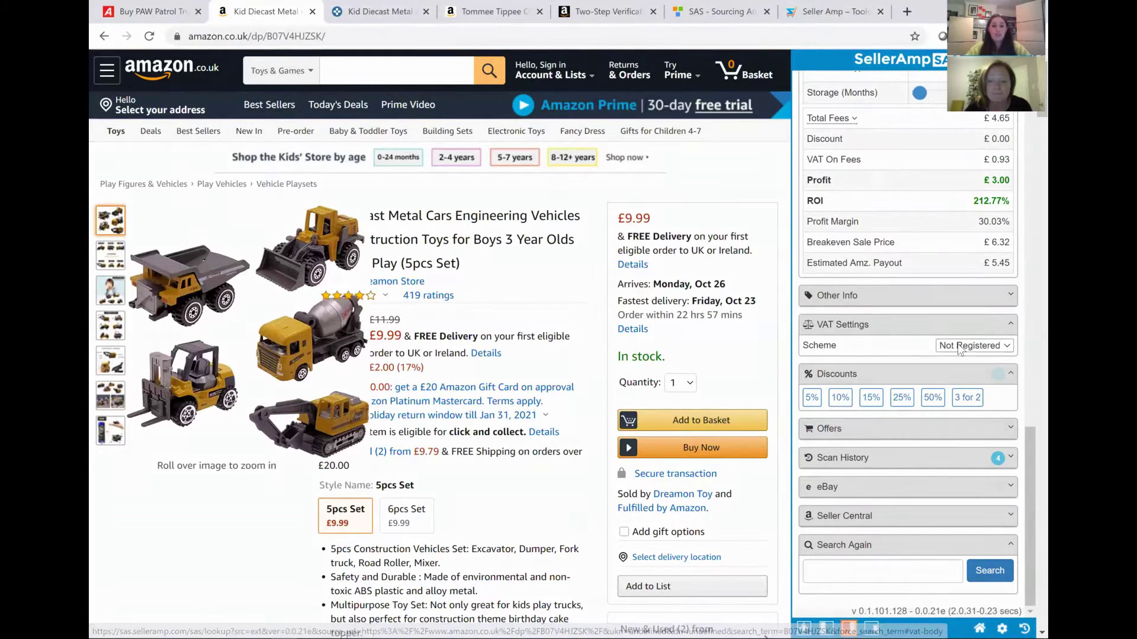
left_click(959, 348)
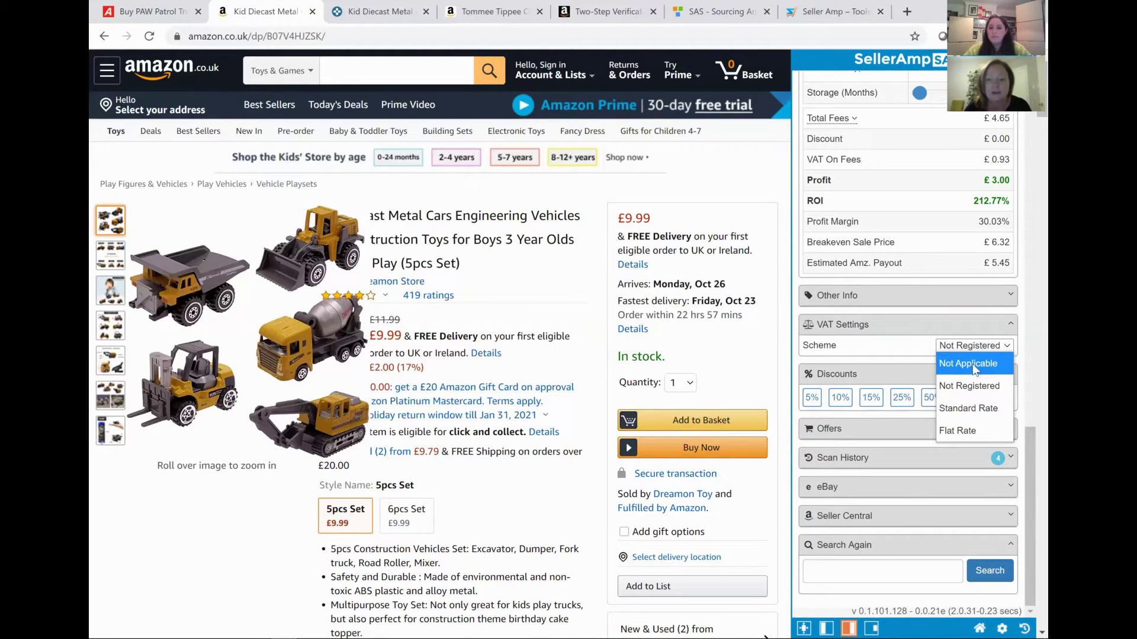
left_click(889, 378)
left_click(888, 379)
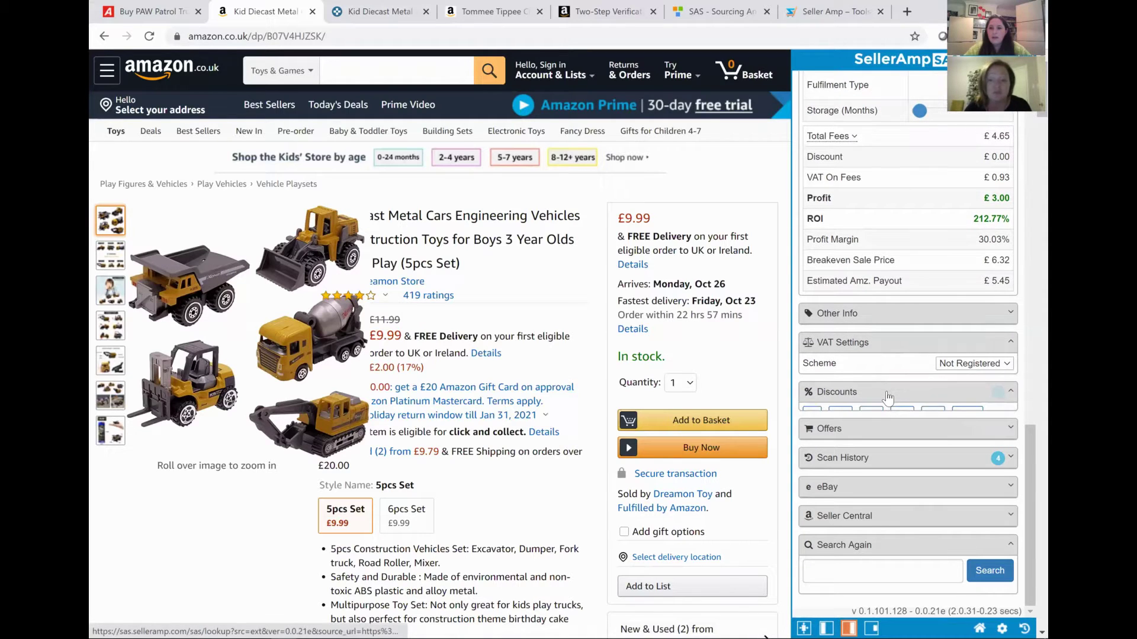
Apply the 15%, 25% and 50% discounts together to the profit calculation.
scroll(813, 401, "down", 3)
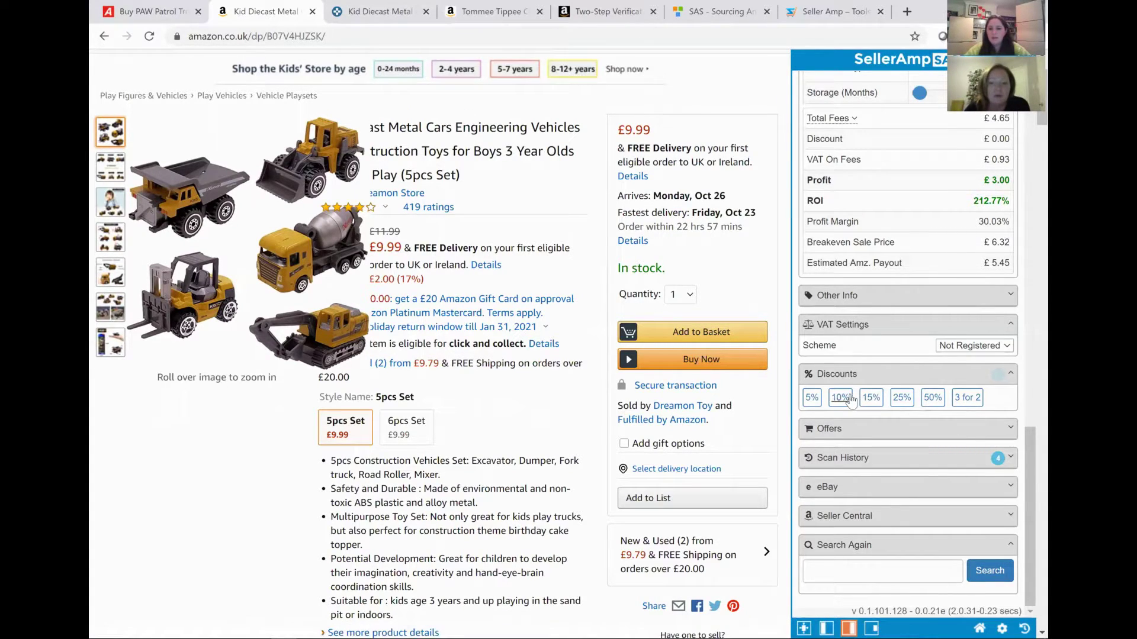
scroll(853, 408, "up", 1)
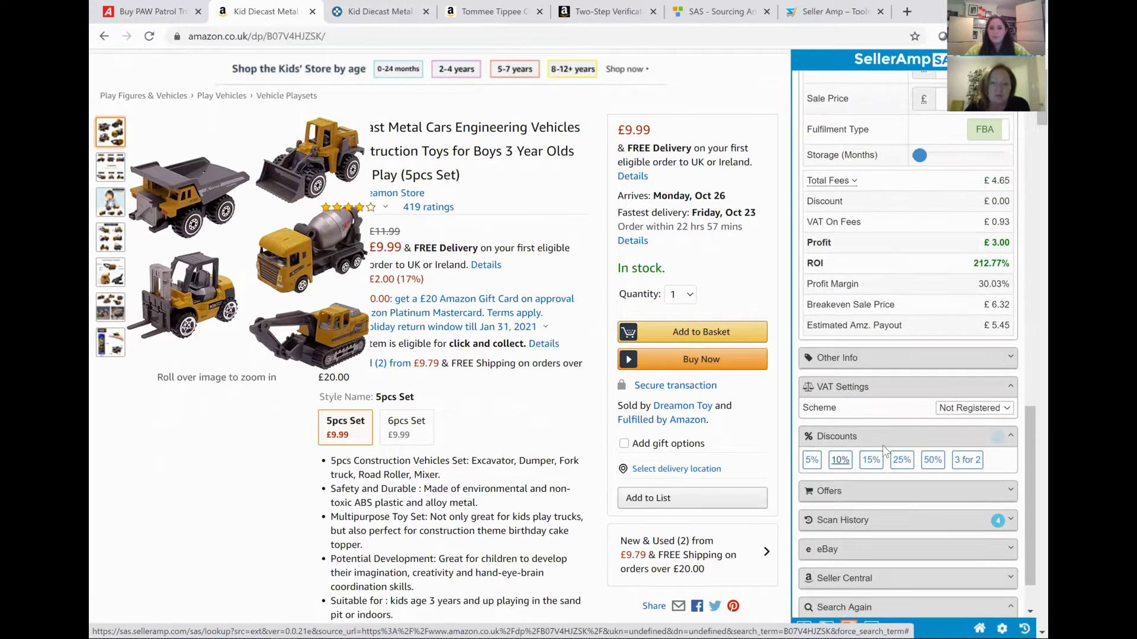
left_click(871, 451)
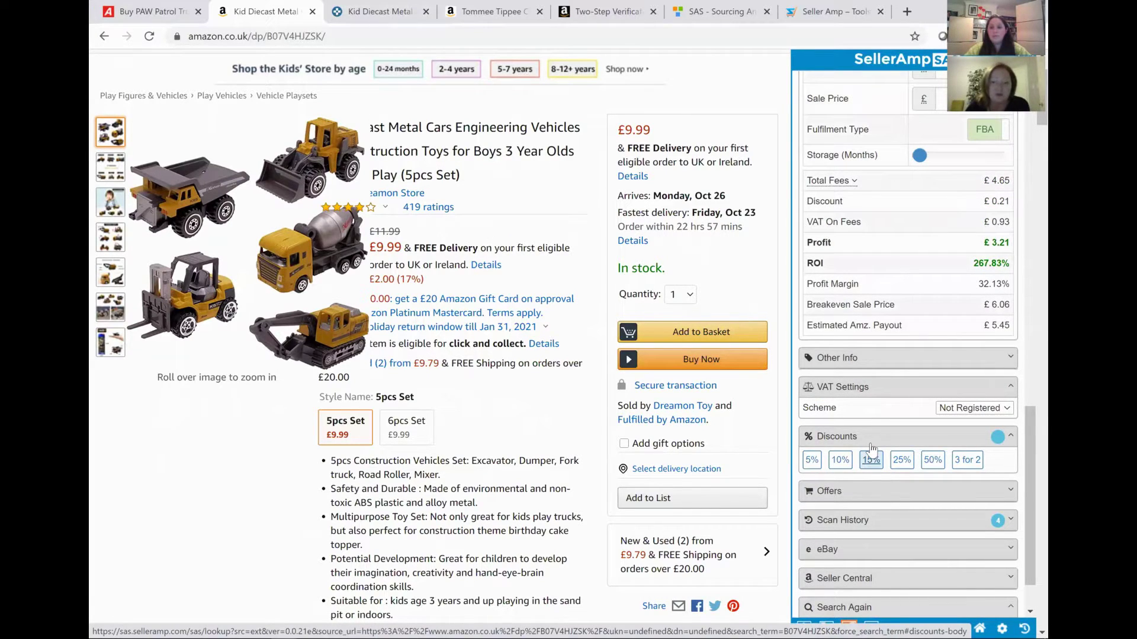
left_click(902, 462)
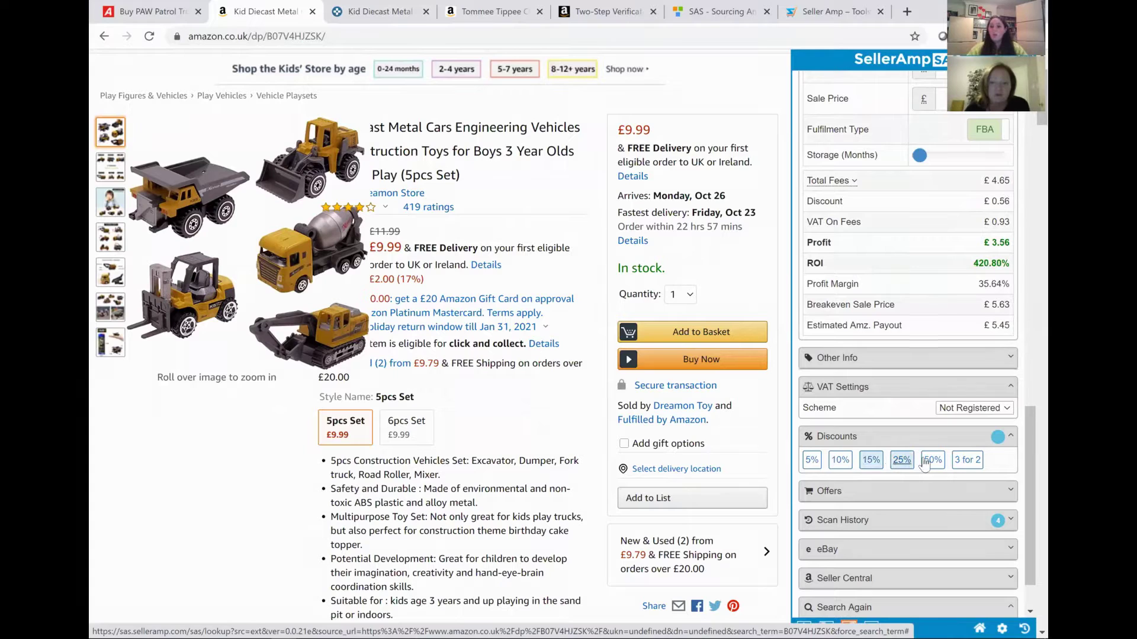
left_click(933, 462)
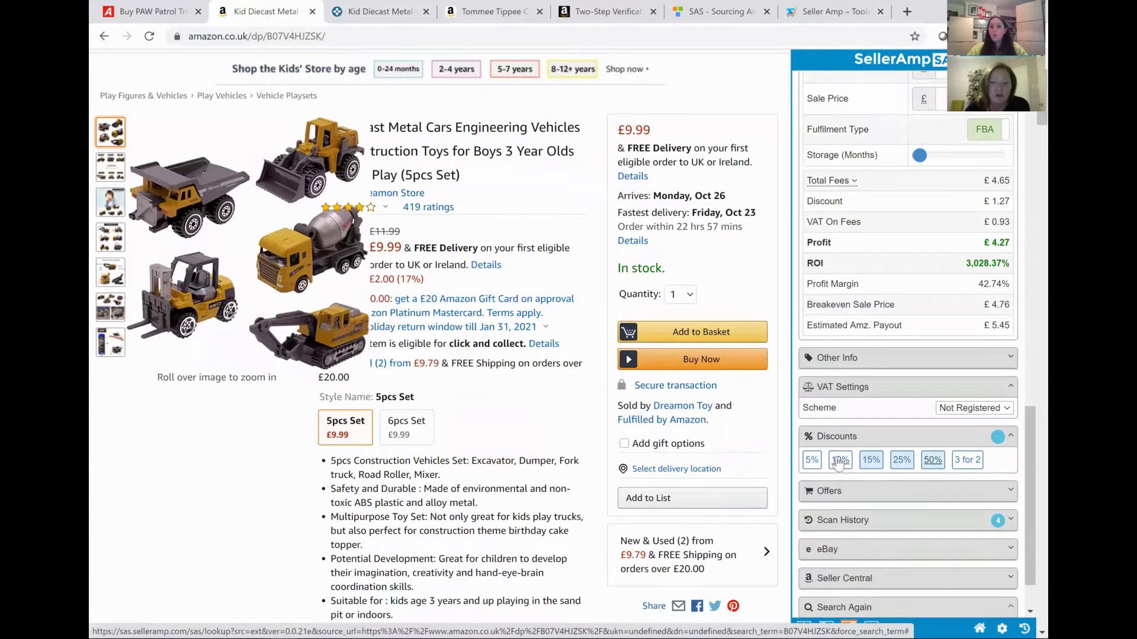
Clear the 15%, 25% and 50% discounts, and try the 10% discount before removing it too.
left_click(870, 460)
left_click(902, 461)
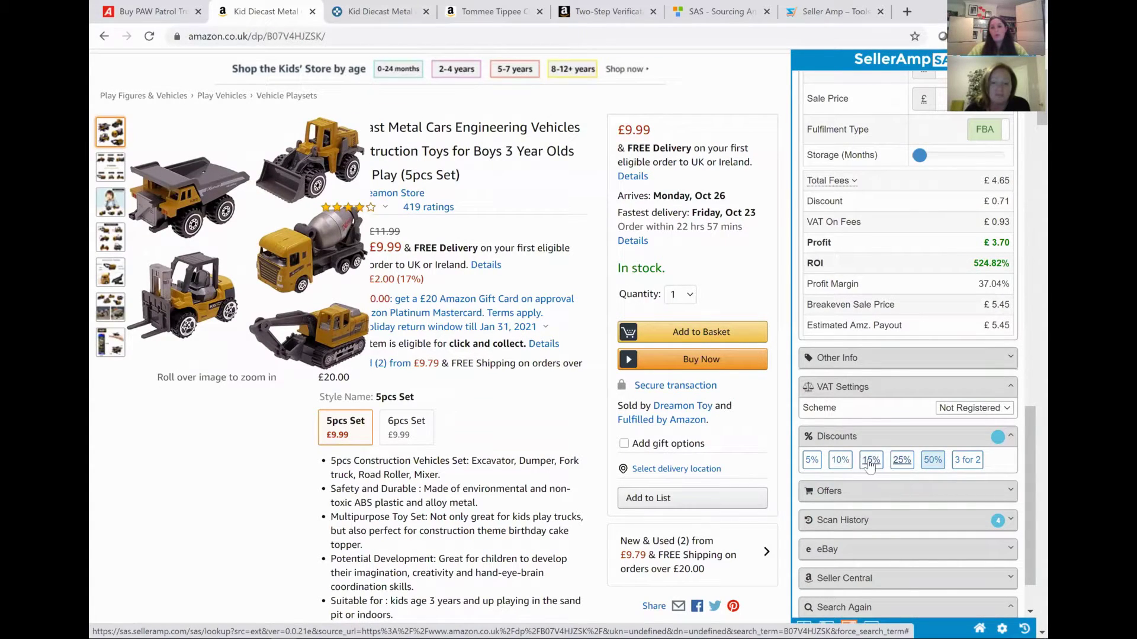
left_click(841, 462)
left_click(933, 462)
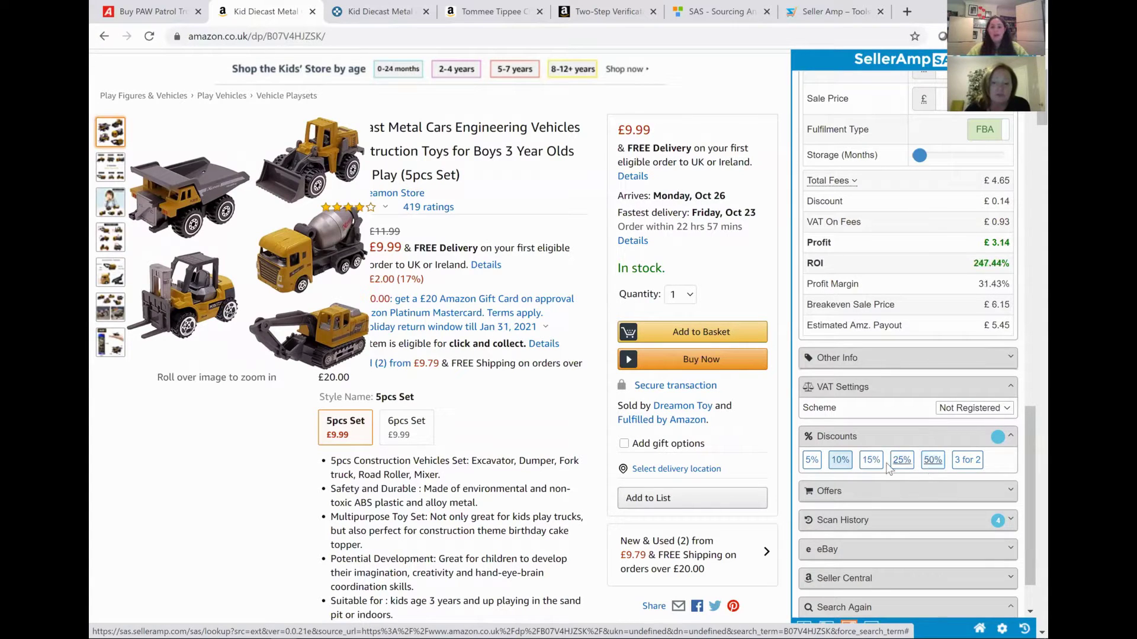
left_click(848, 463)
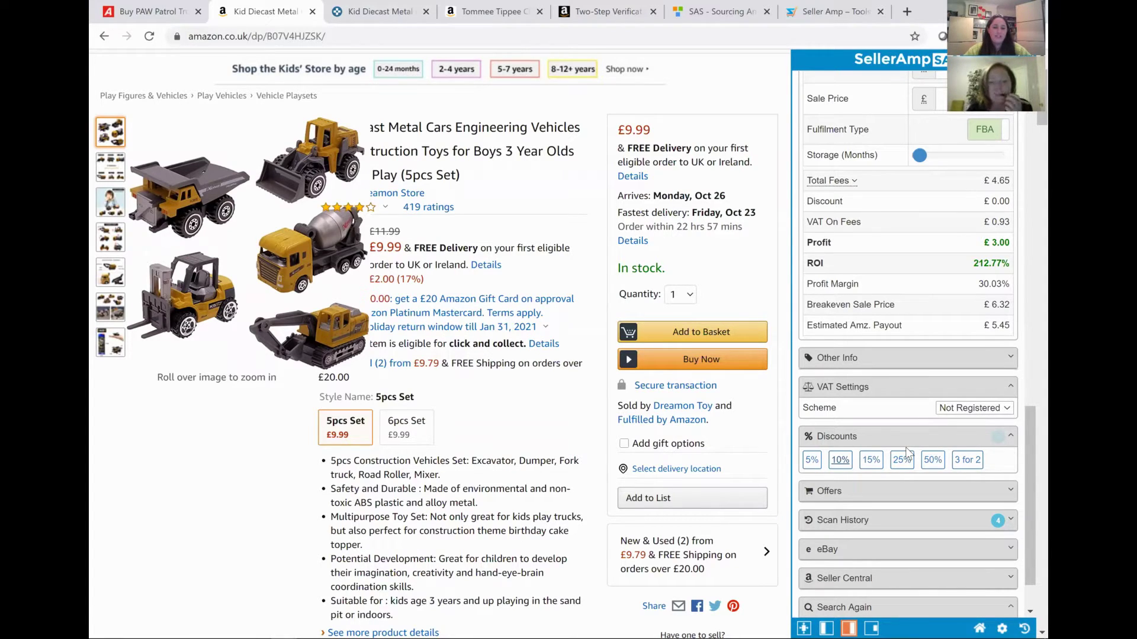
left_click(845, 462)
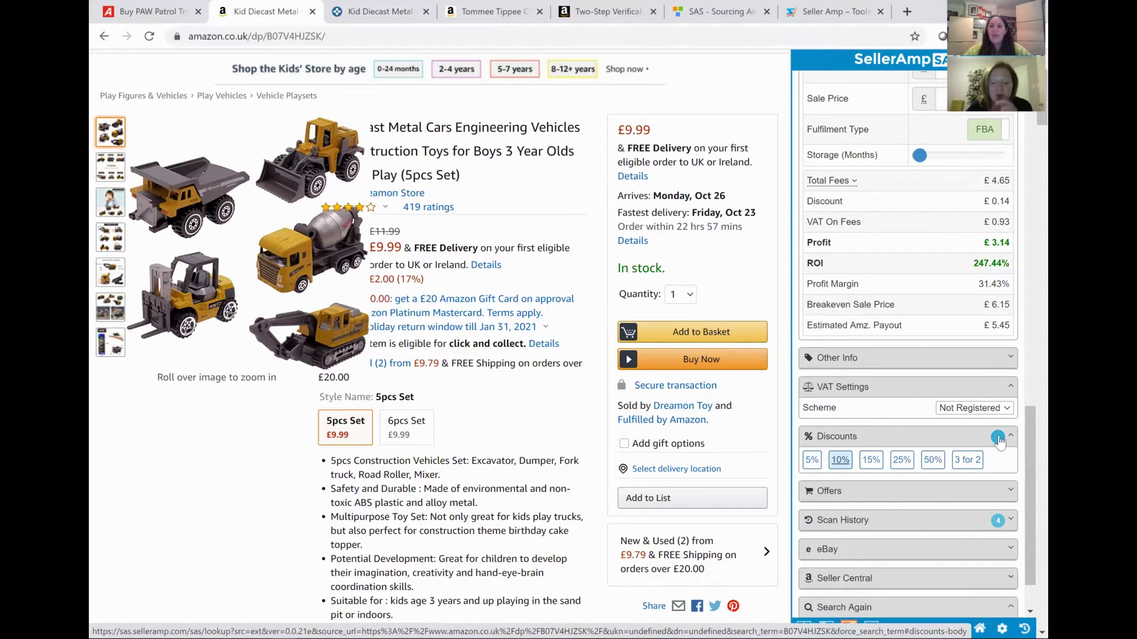
left_click(841, 464)
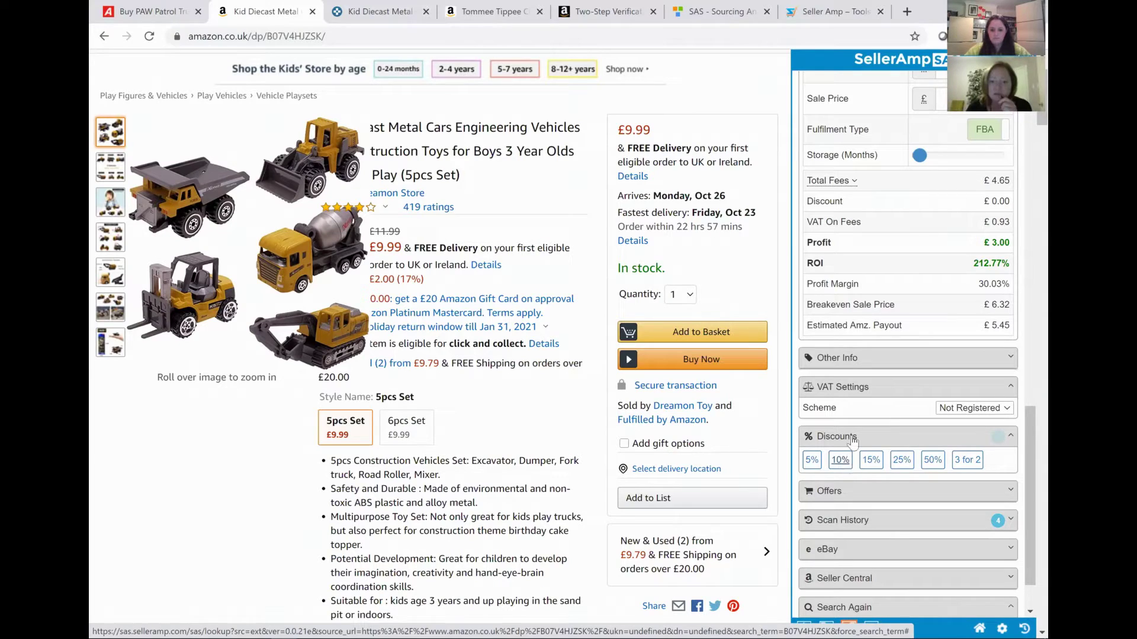
Collapse the Discounts and VAT Settings sections, and expand Offers to examine each seller's stock, price, profit and ROI.
left_click(860, 439)
left_click(851, 388)
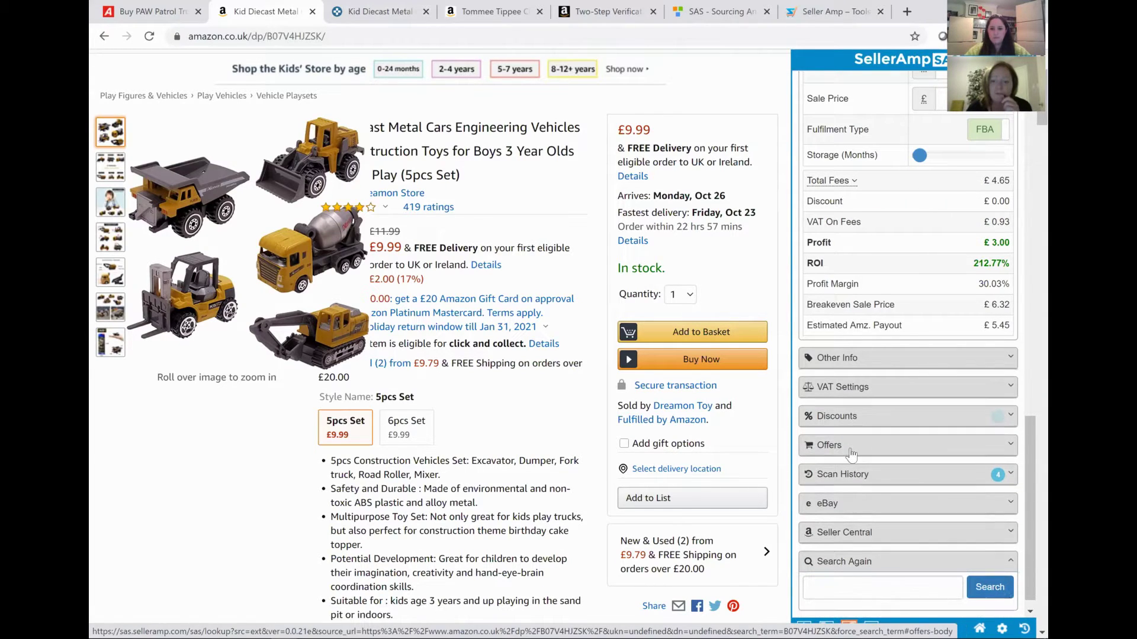
left_click(851, 447)
scroll(855, 445, "down", 2)
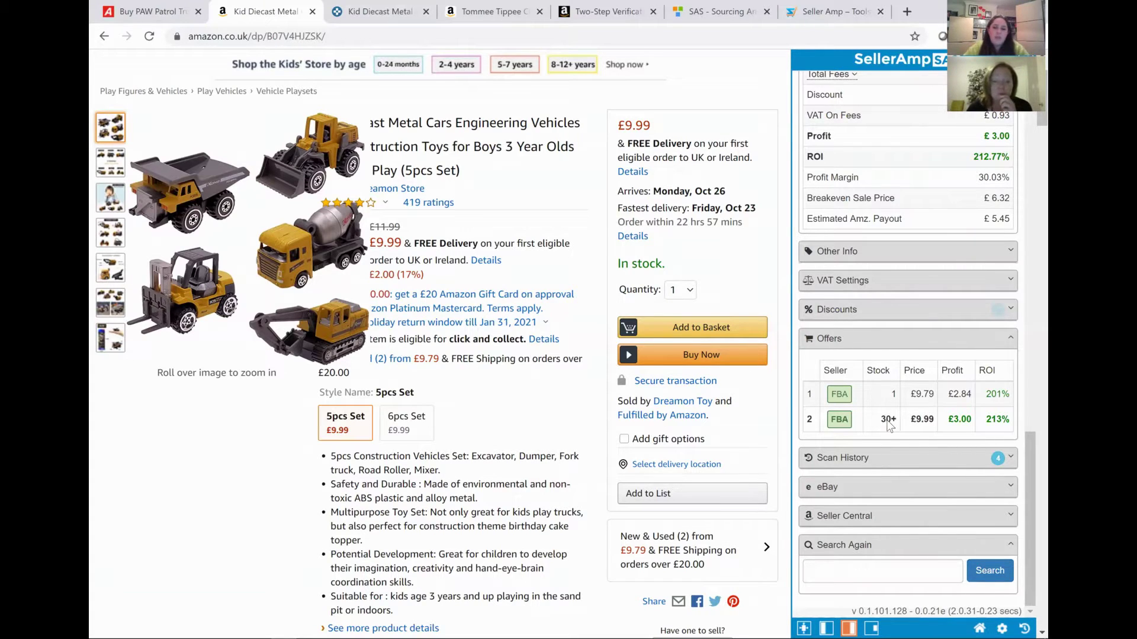
scroll(798, 282, "up", 2)
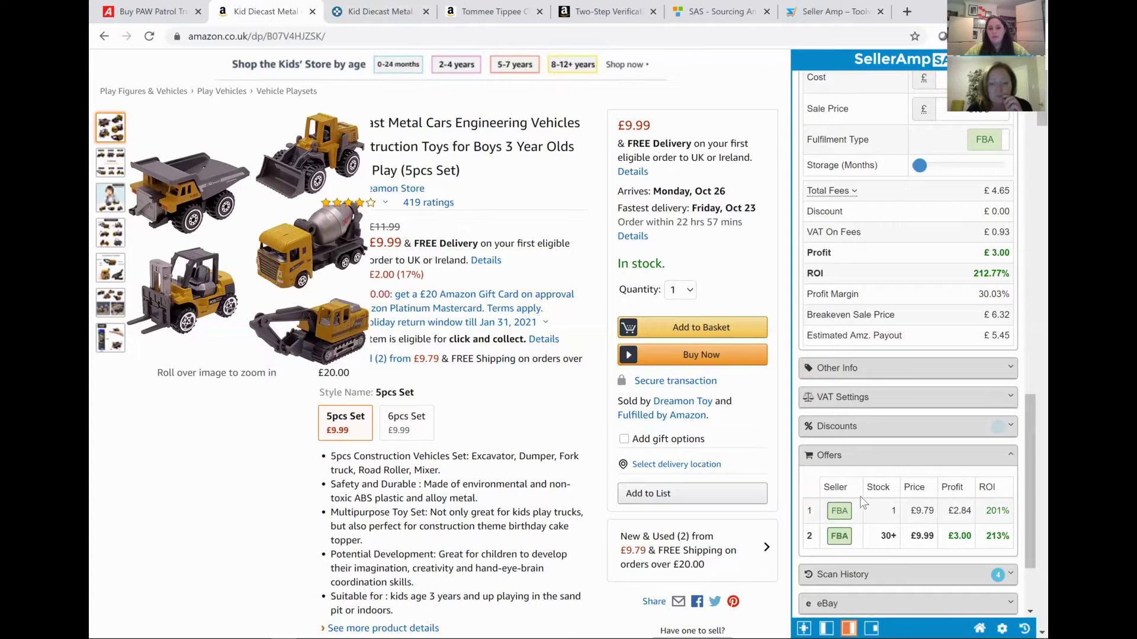
scroll(860, 496, "down", 2)
Expand the Scan History and eBay sections to review the product's previous scans and the eBay search options.
left_click(875, 463)
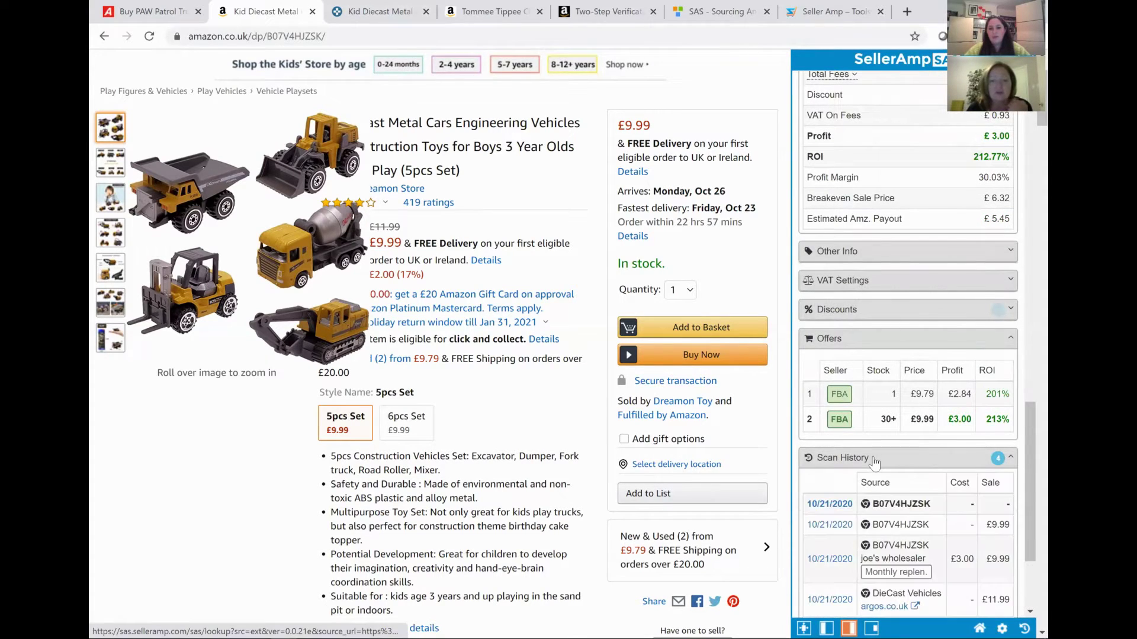
scroll(874, 463, "down", 2)
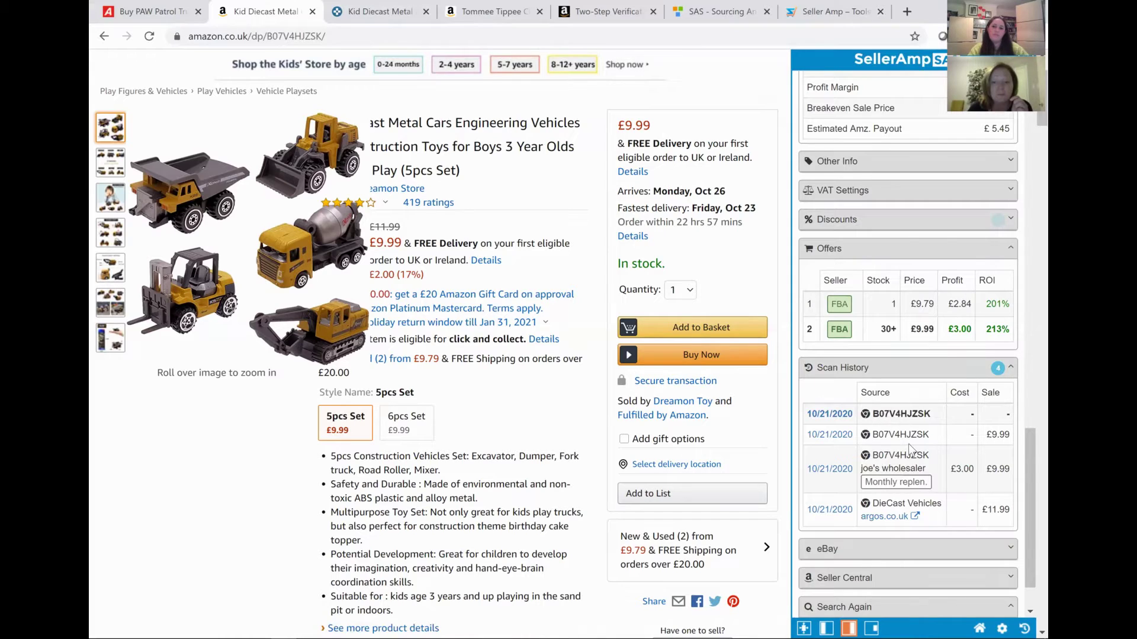
scroll(910, 450, "down", 2)
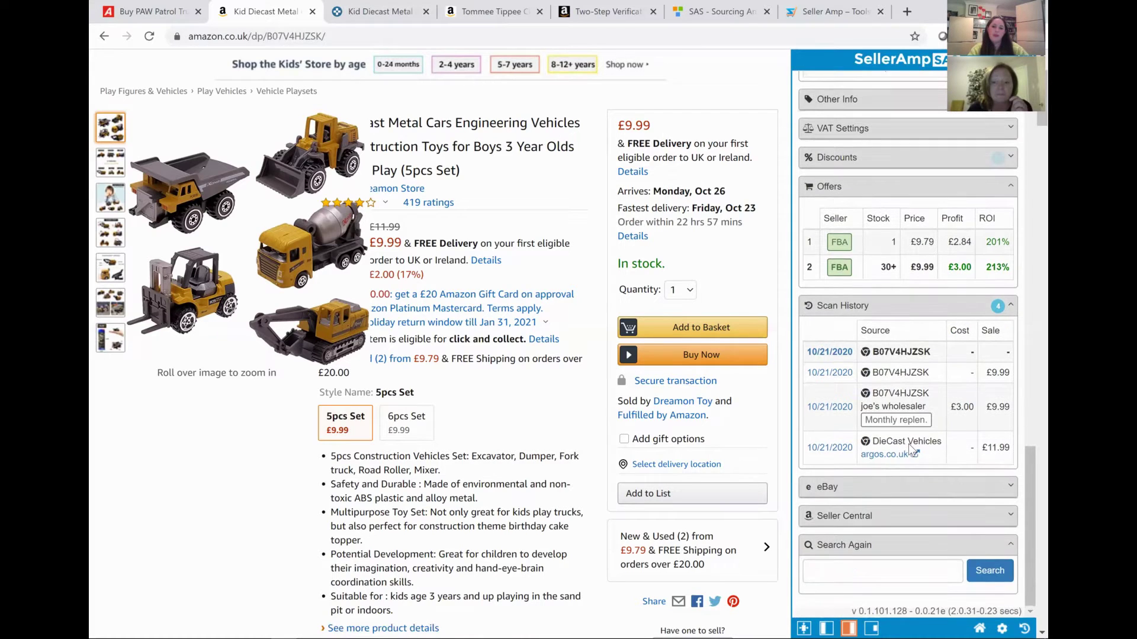
left_click(856, 495)
scroll(844, 379, "down", 2)
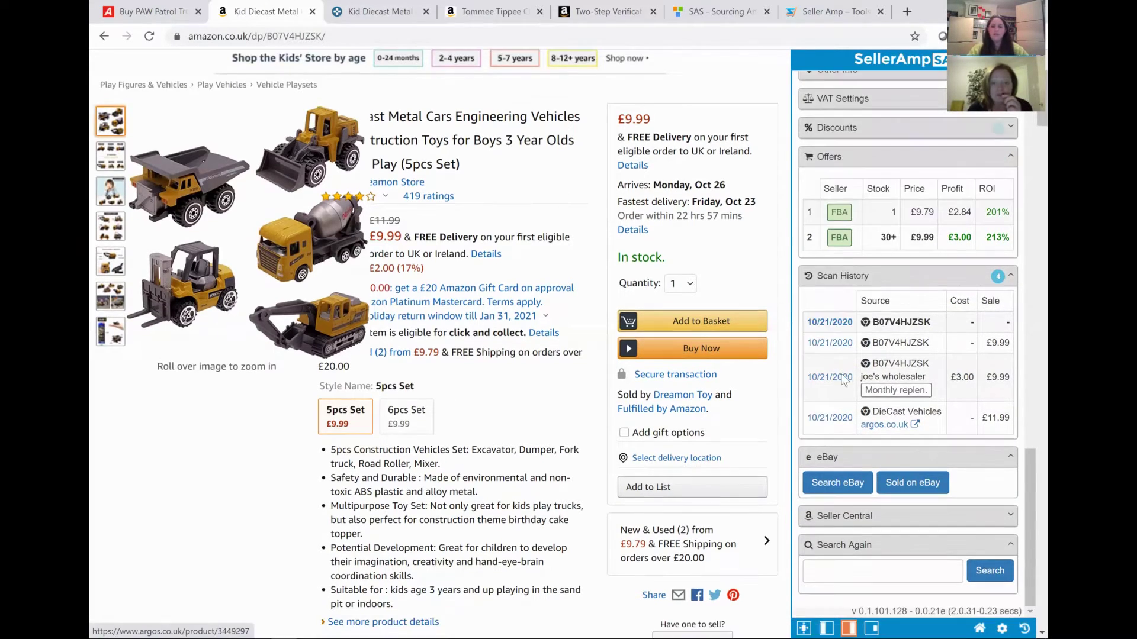
scroll(841, 384, "down", 1)
Open the previous scan tagged Monthly replen. from the scan history and expand its eBay section.
left_click(840, 385)
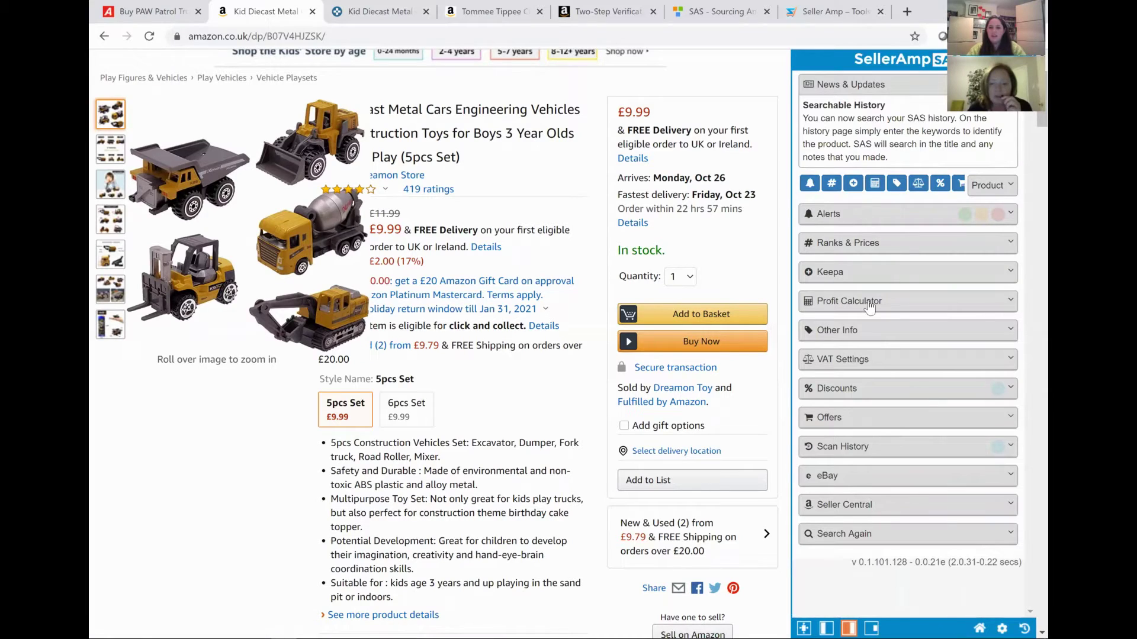
left_click(829, 479)
scroll(829, 460, "down", 1)
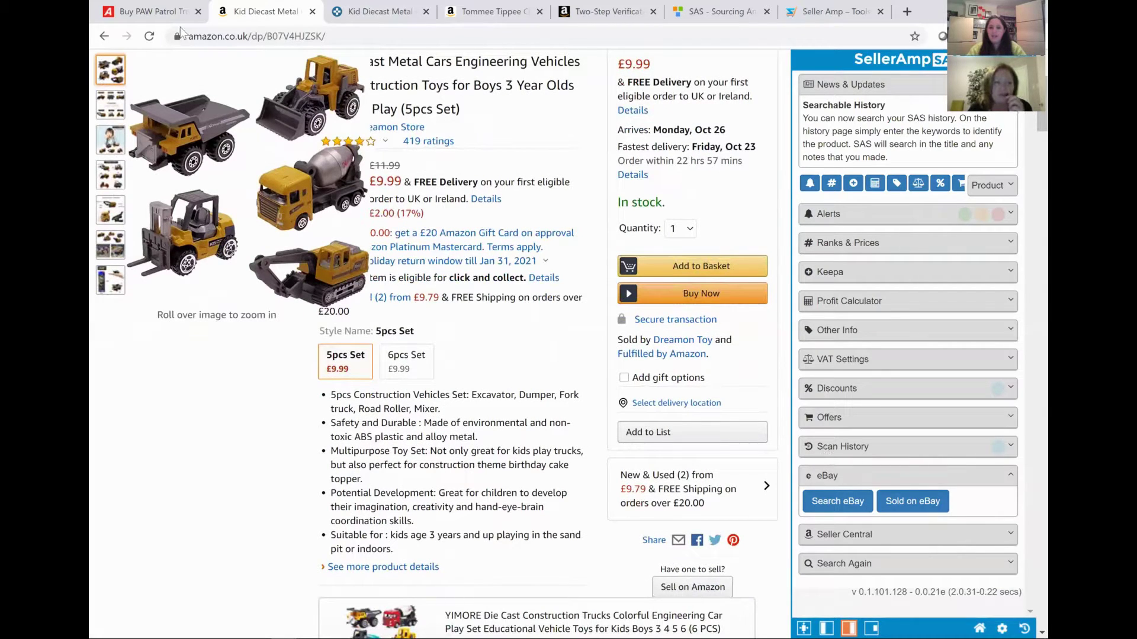
Reload the Amazon product page and expand the Seller Central section of its lookup.
scroll(432, 83, "up", 2)
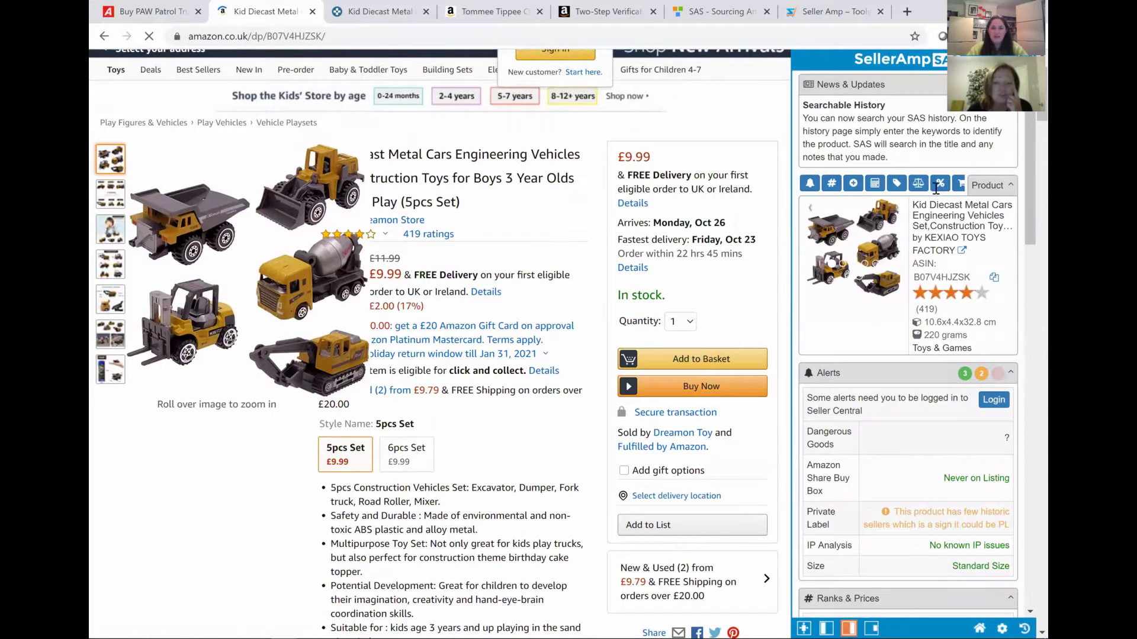
scroll(938, 222, "down", 15)
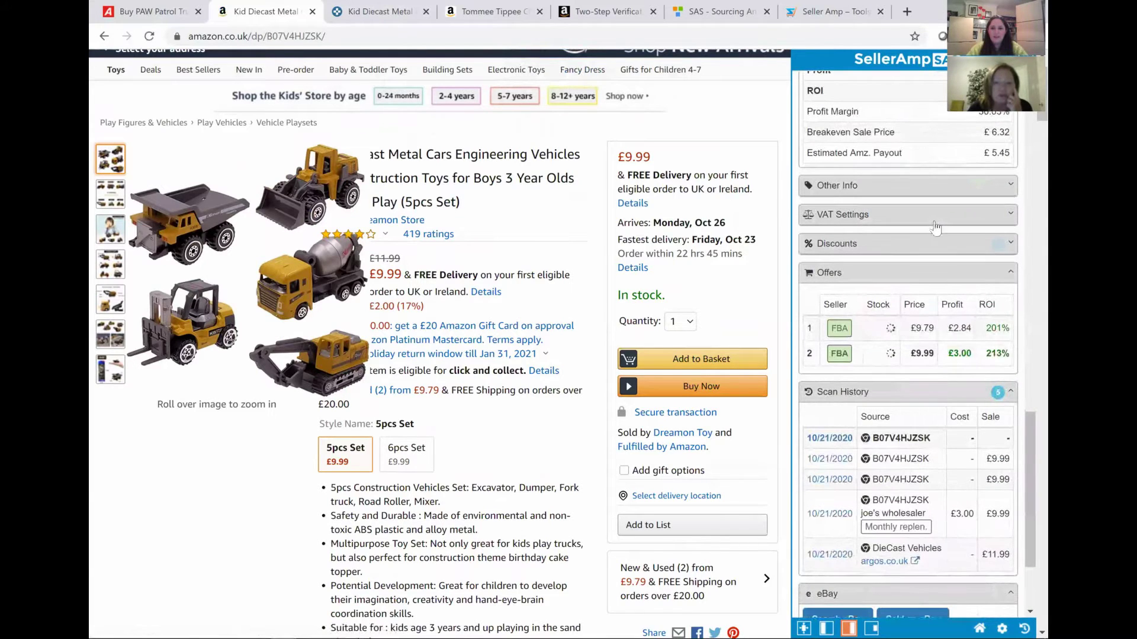
scroll(847, 262, "down", 2)
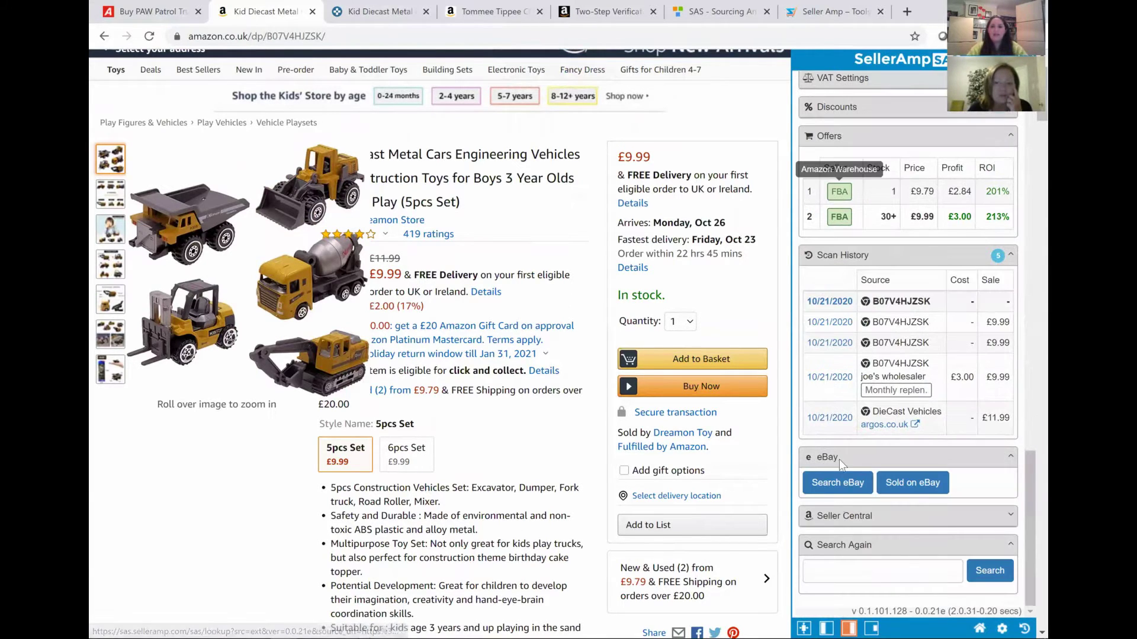
scroll(842, 524, "down", 4)
left_click(842, 518)
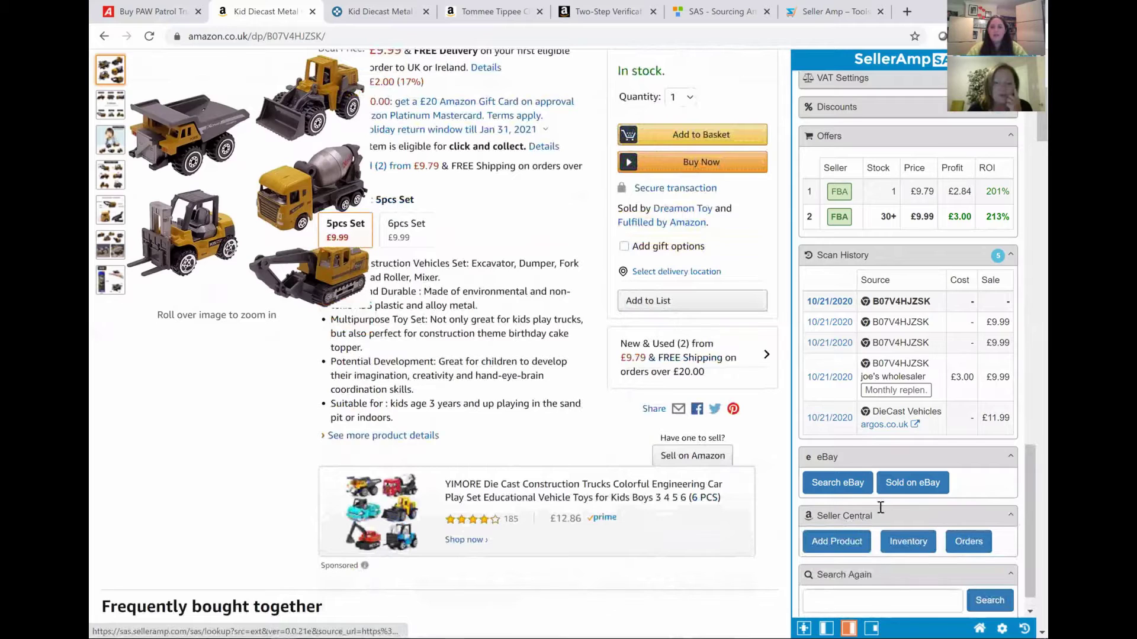
scroll(903, 497, "down", 1)
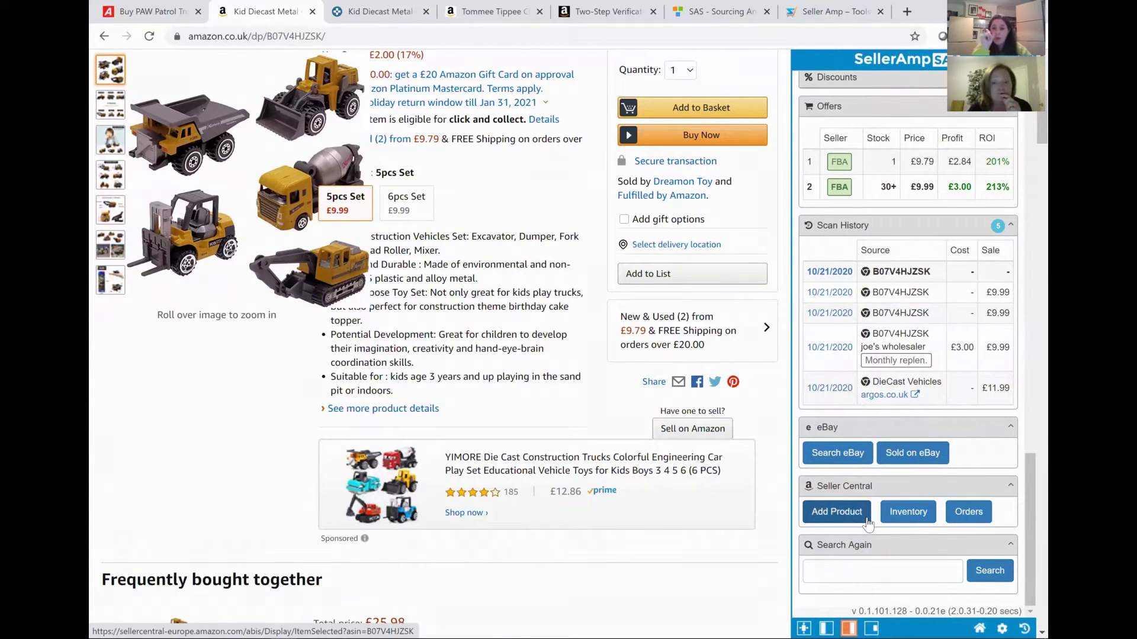
Open the Seller Central Add Product page for this item, close its sign-in tab, and collapse the eBay section.
left_click(829, 513)
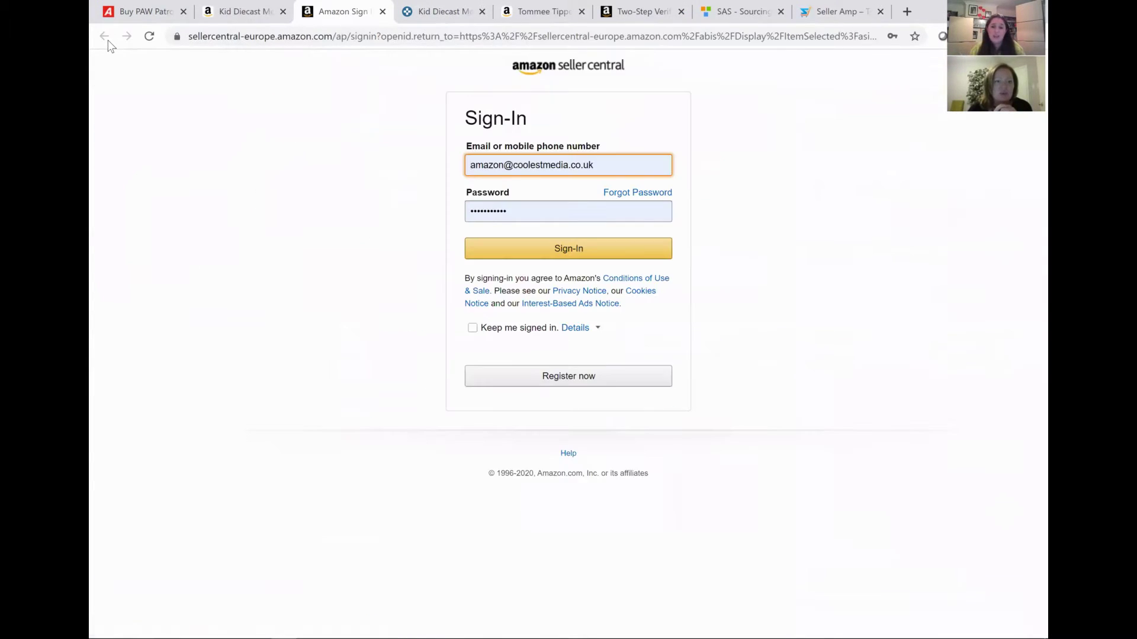
left_click(383, 12)
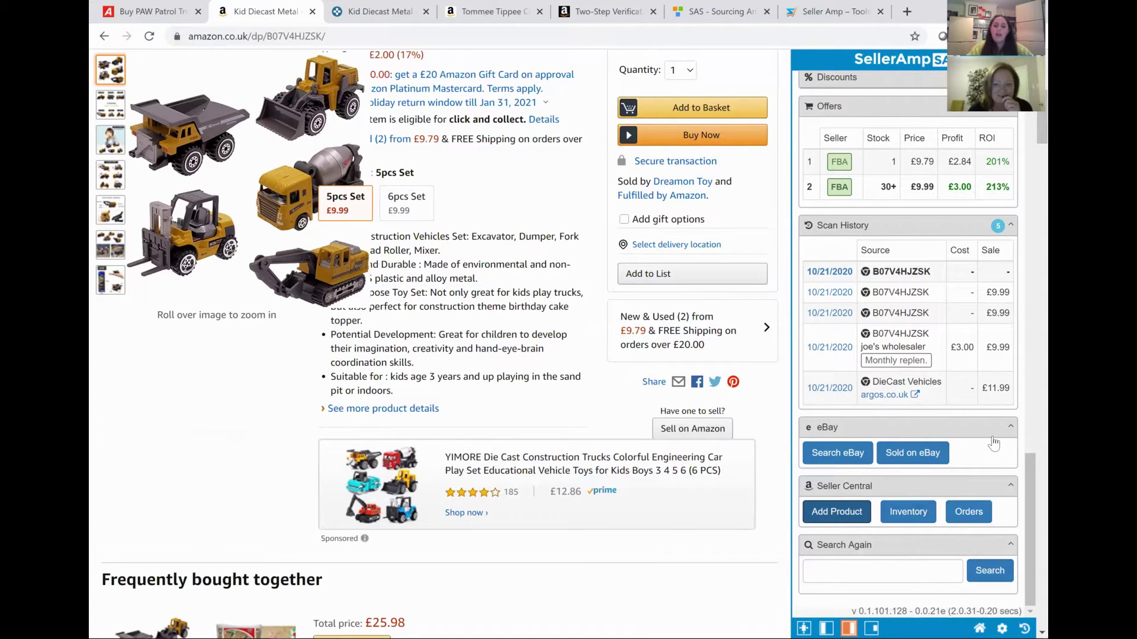
left_click(1010, 428)
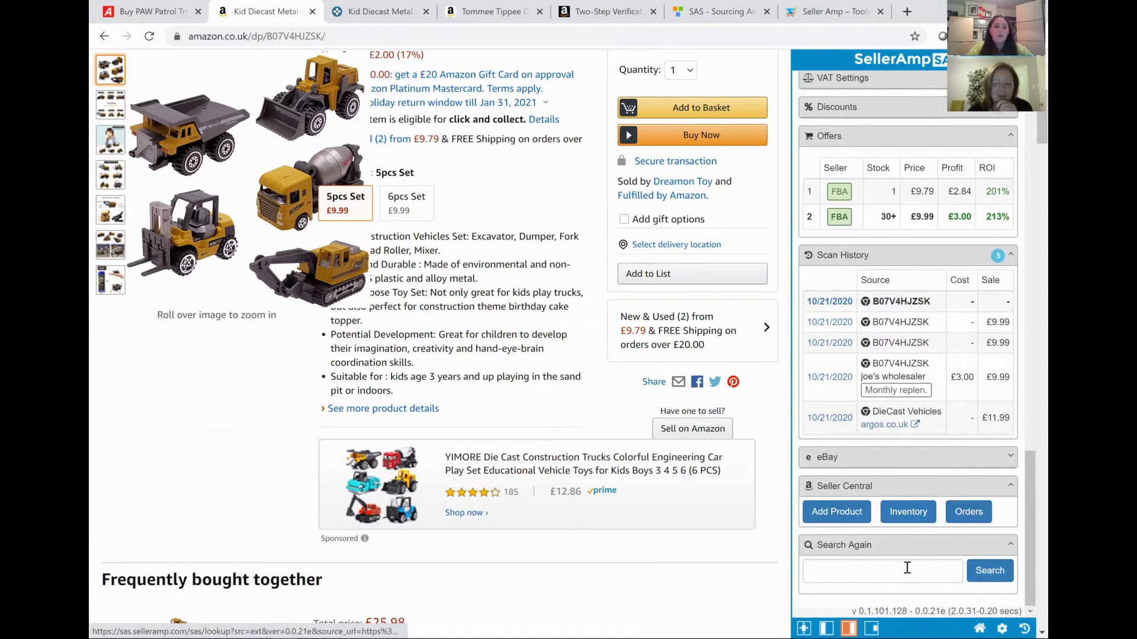
Try to run a new lookup search for squirrel from the Search Again section.
left_click(906, 568)
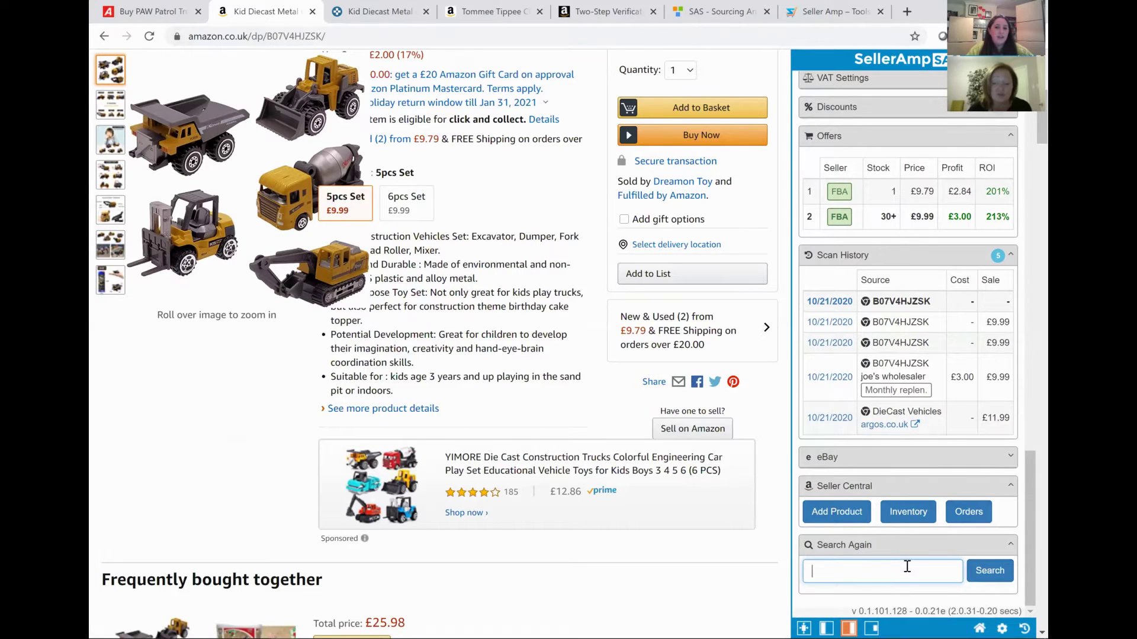
type("squirrel")
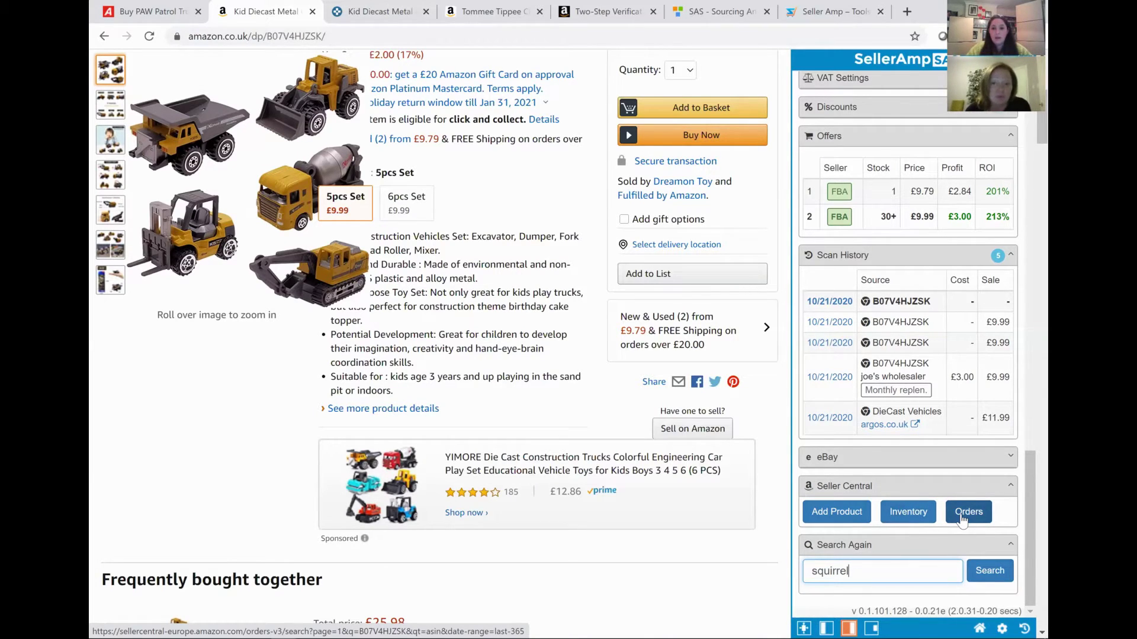
left_click(986, 571)
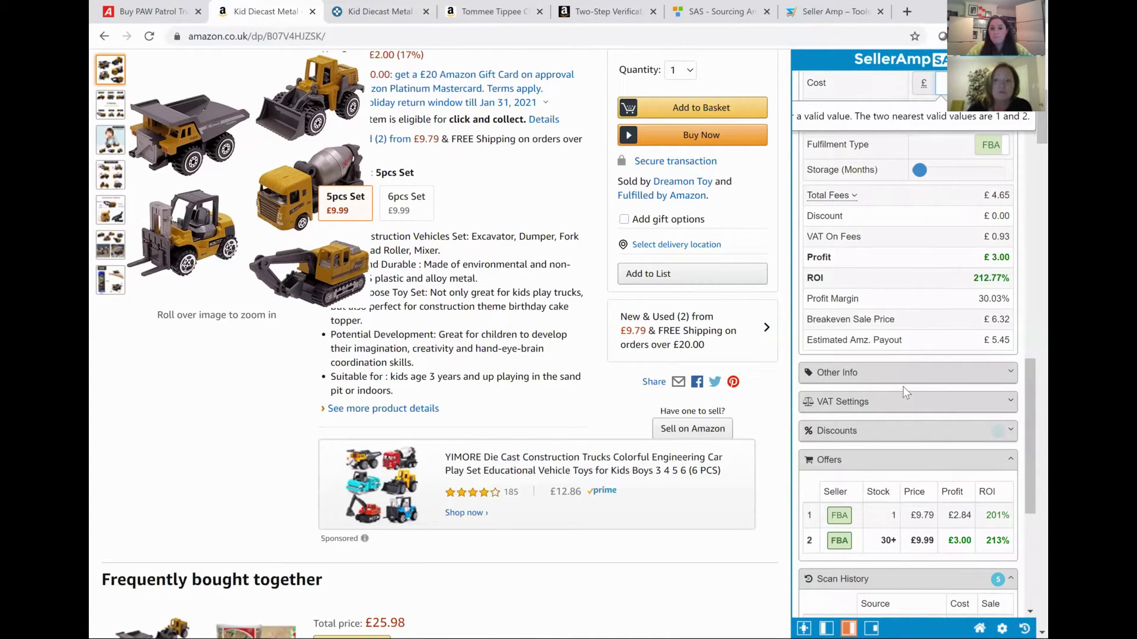
Collapse the Alerts, Ranks & Prices, Keepa and Profit Calculator sections of the product lookup.
scroll(906, 378, "up", 10)
scroll(923, 355, "up", 10)
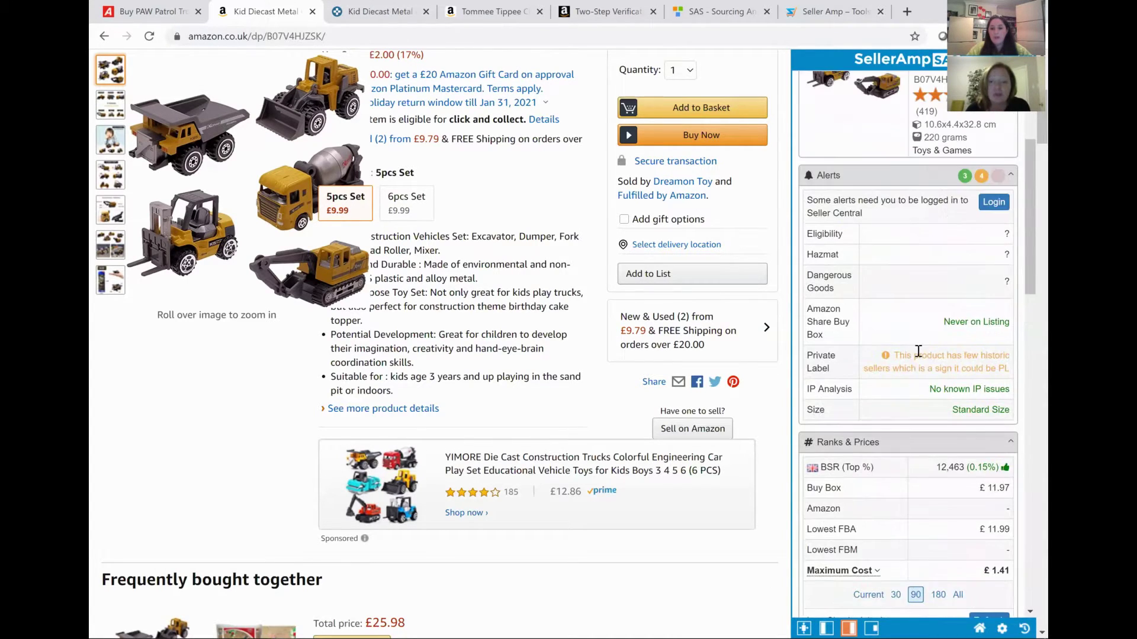
left_click(1001, 184)
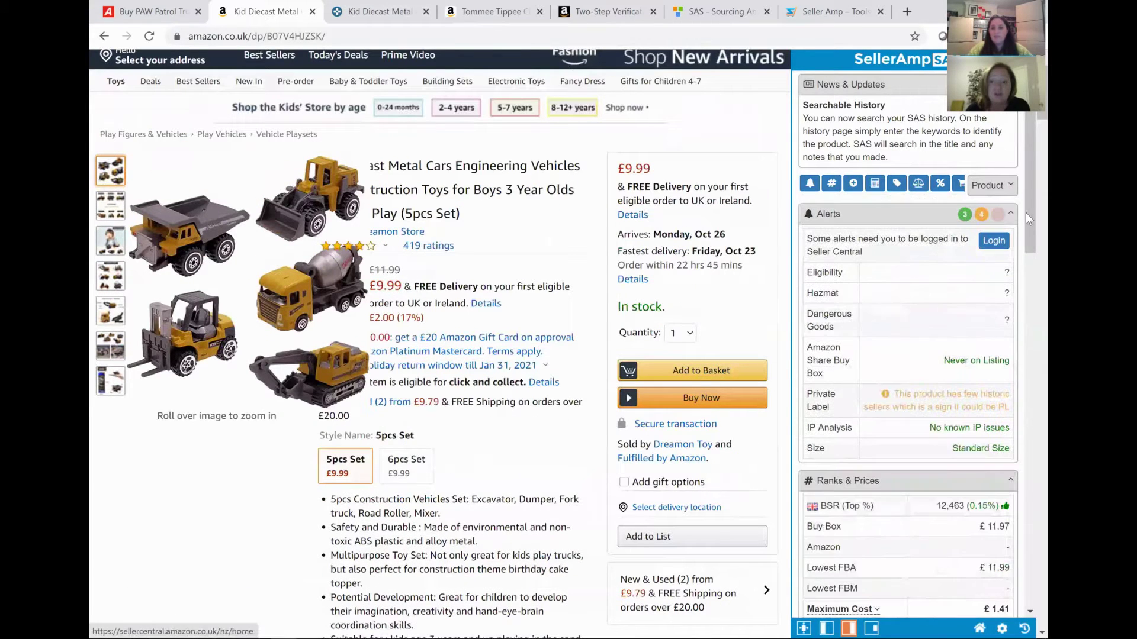
left_click(1009, 216)
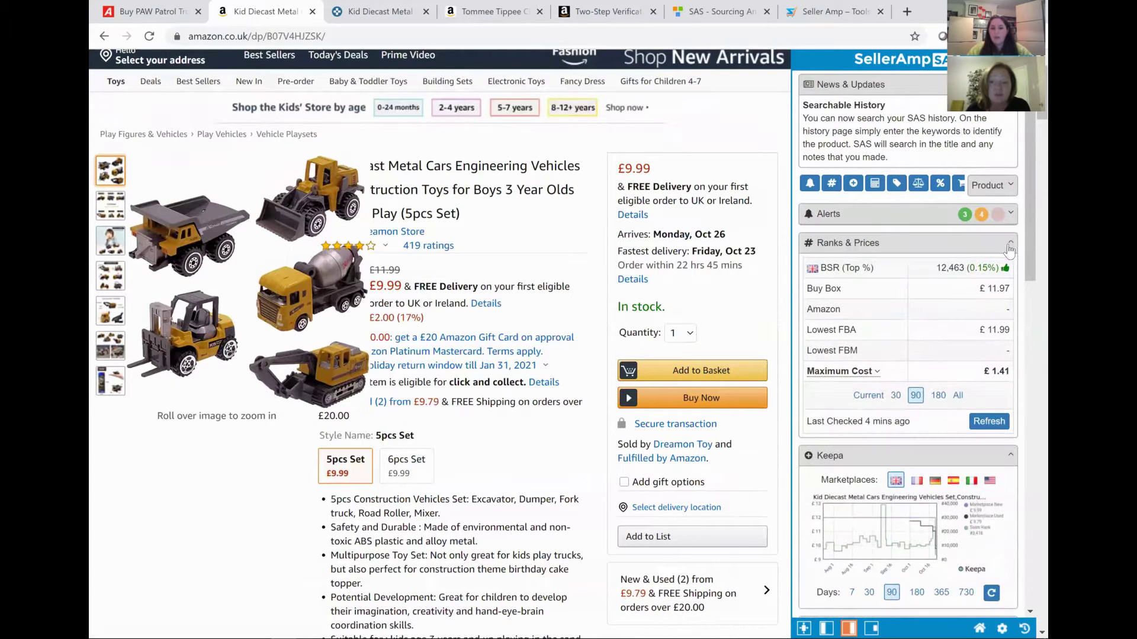
left_click(1010, 244)
left_click(1008, 273)
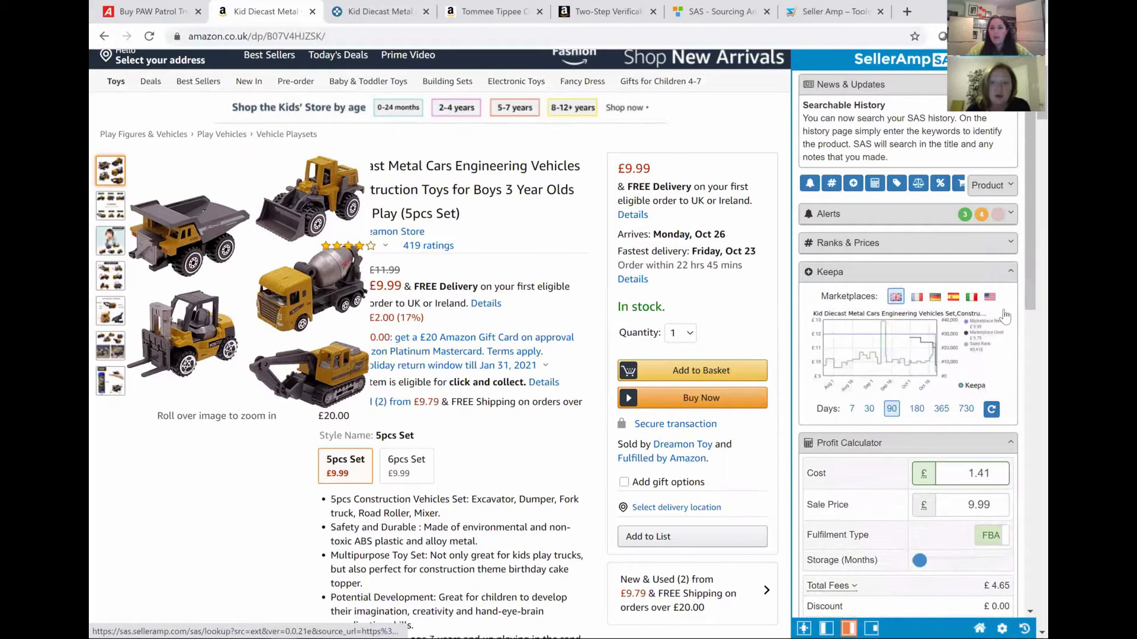
left_click(1010, 301)
left_click(1006, 419)
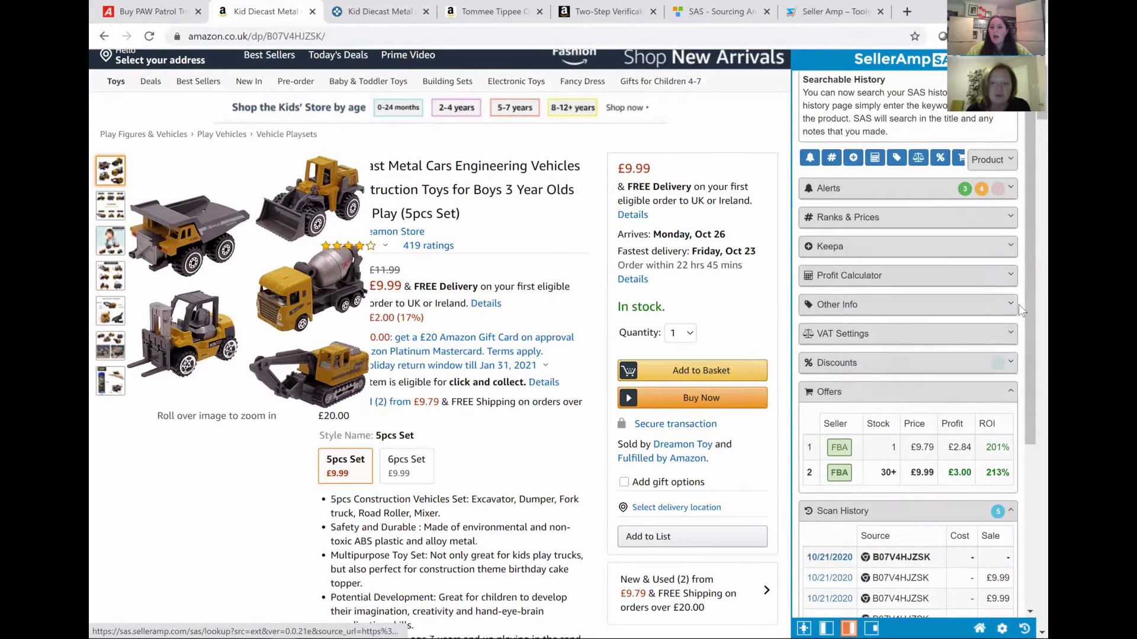
Collapse the remaining open lookup sections: Offers, Scan History, Seller Central and Search Again.
scroll(1007, 267, "down", 3)
scroll(999, 255, "down", 1)
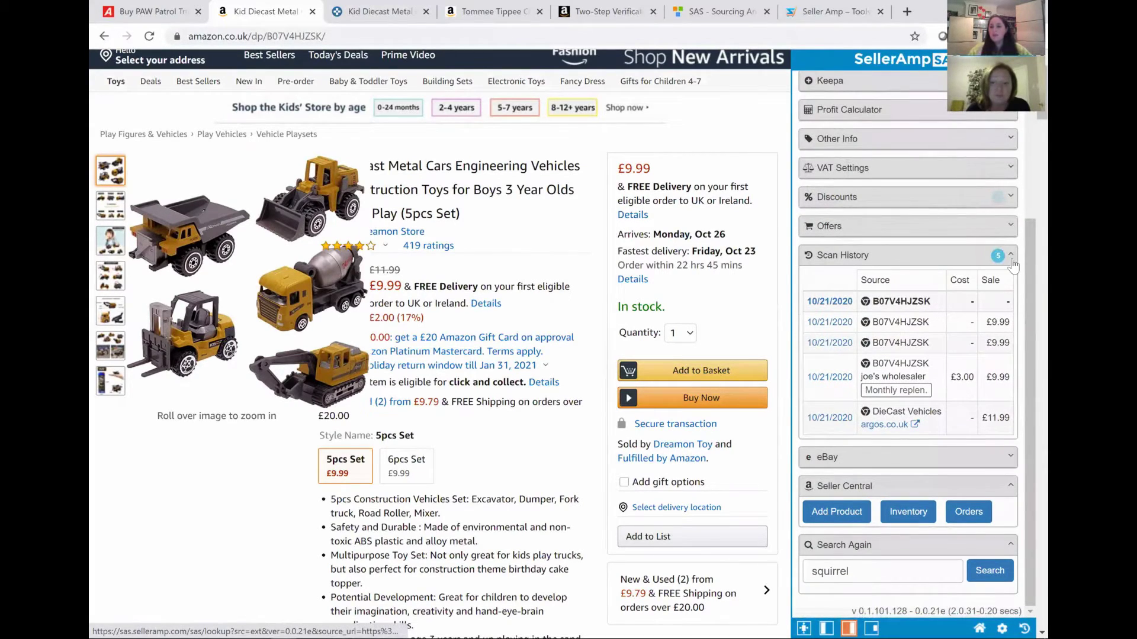
left_click(1009, 256)
left_click(1010, 489)
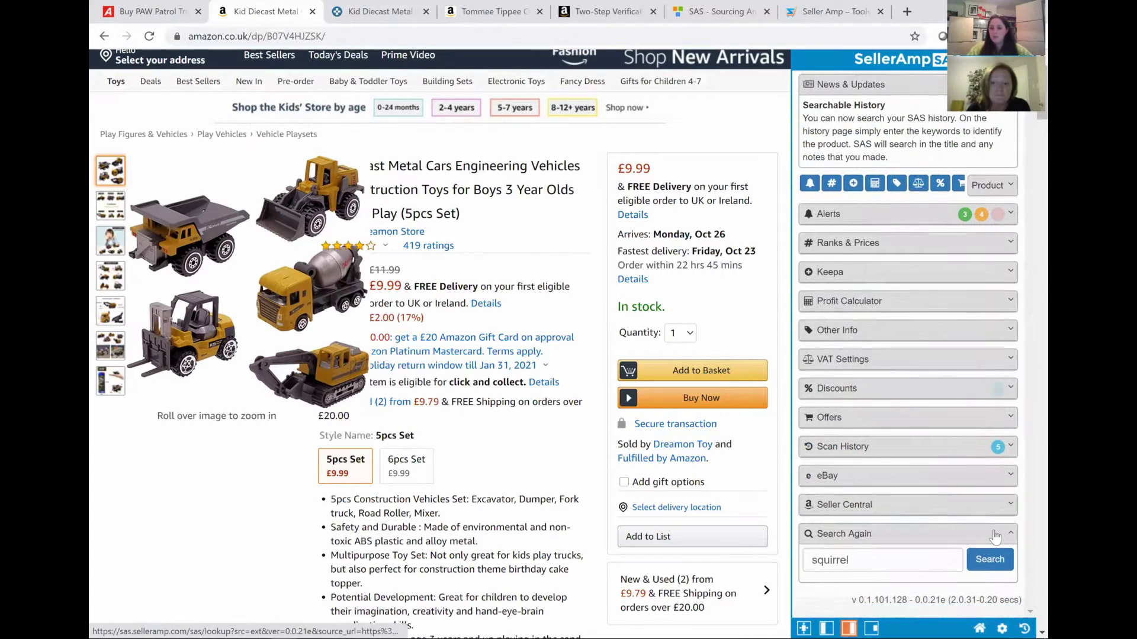
left_click(1009, 534)
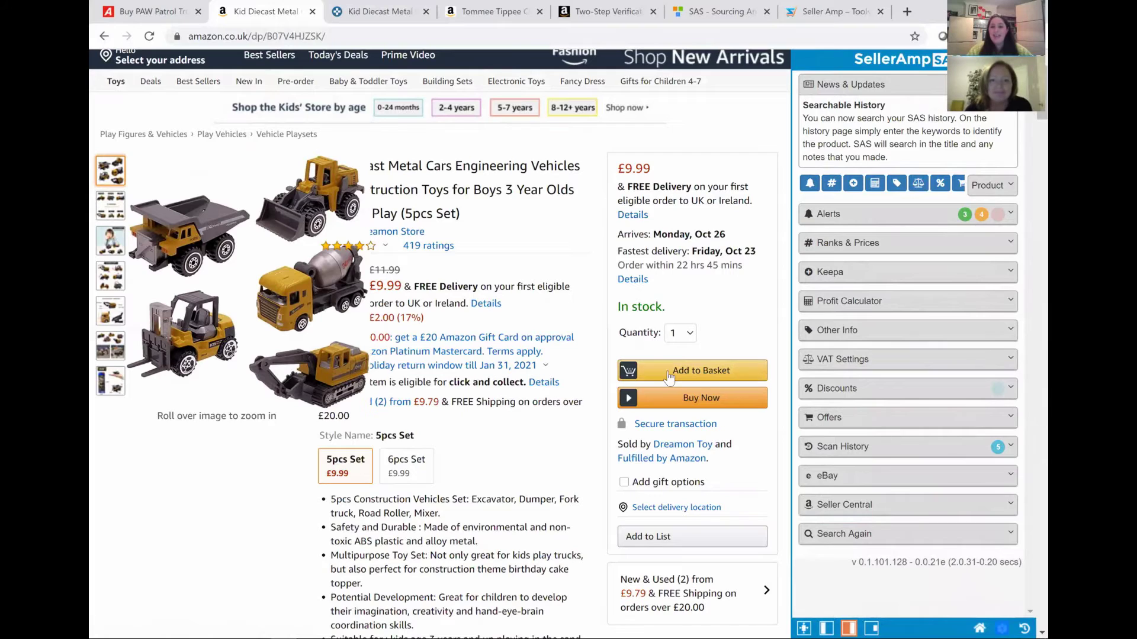
Enable the European Marketplaces and Google Sheets panels in the SAS settings and save the profile.
left_click(1006, 620)
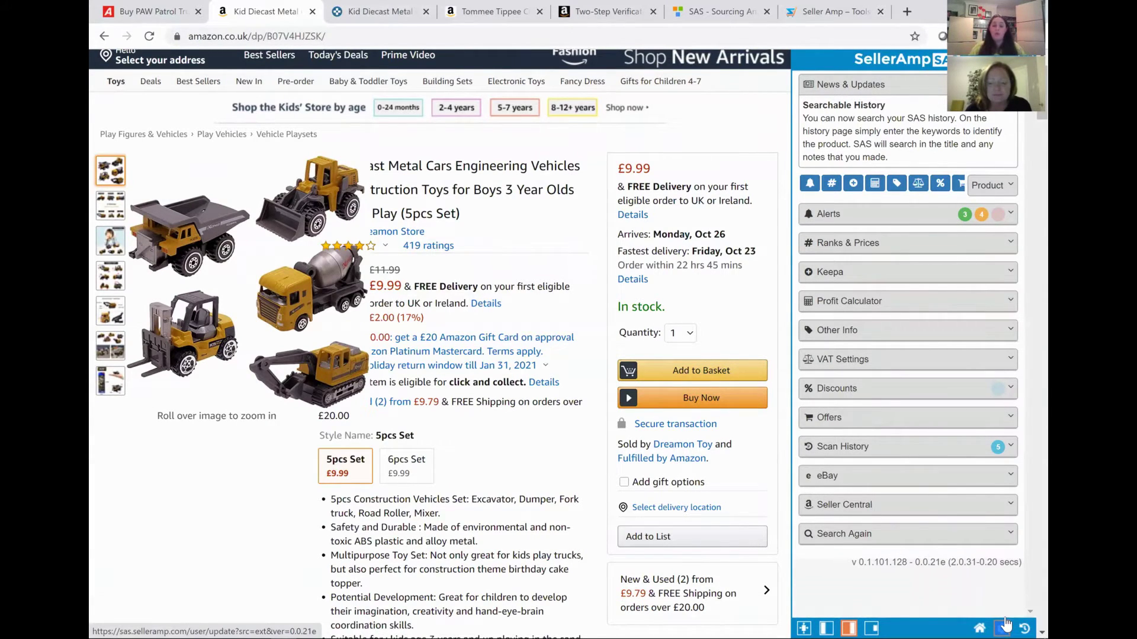
scroll(929, 504, "down", 12)
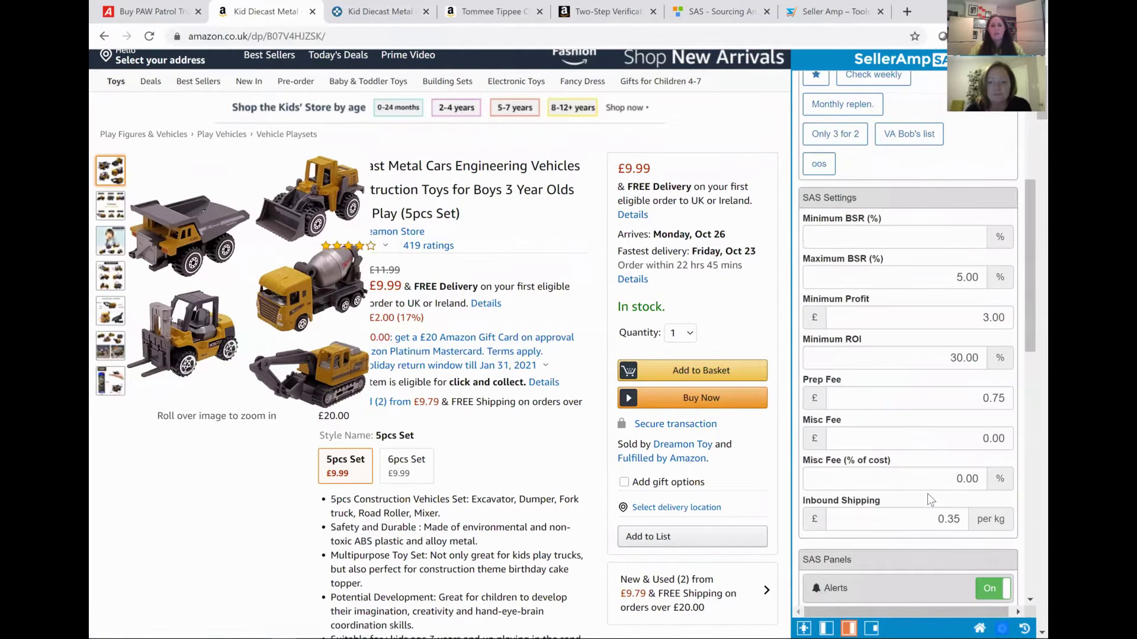
left_click(995, 317)
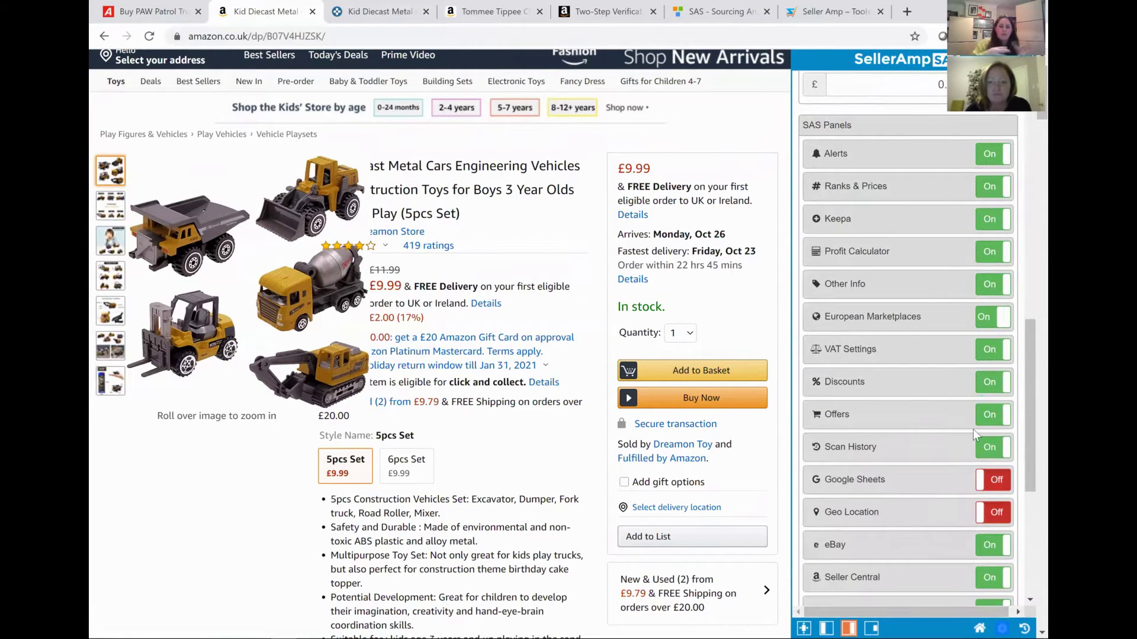
left_click(994, 480)
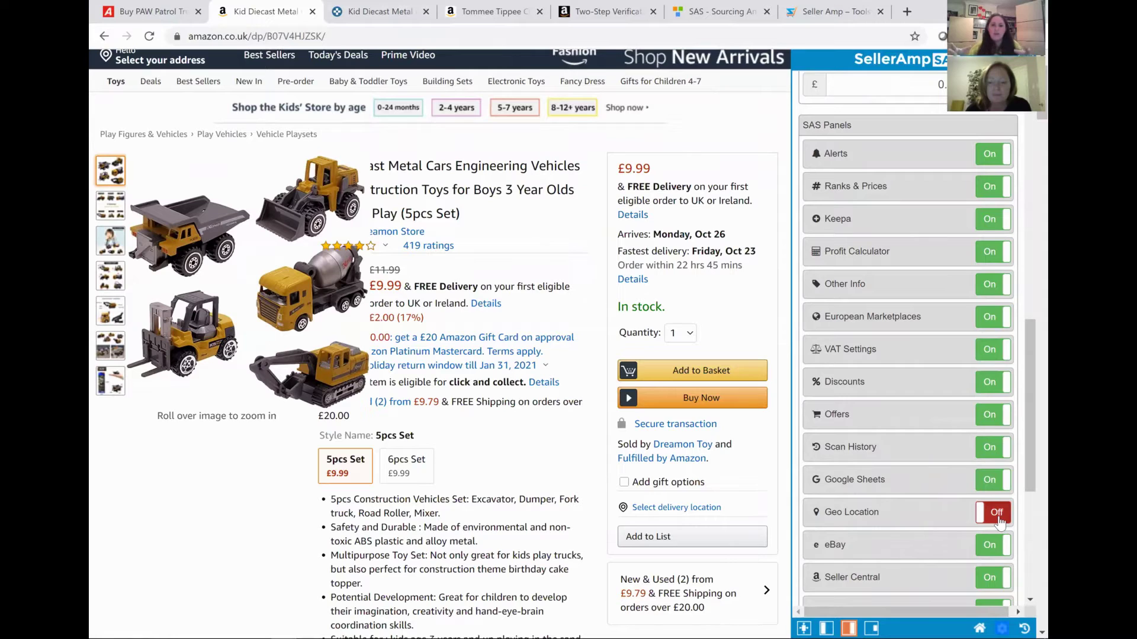
scroll(998, 515, "down", 5)
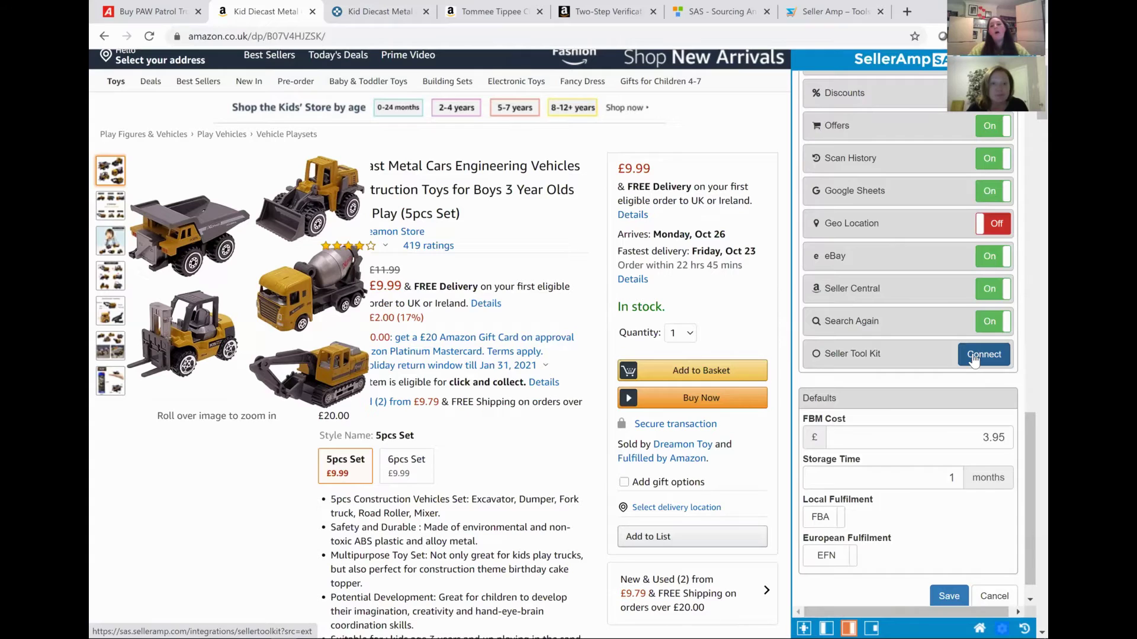
scroll(974, 361, "up", 2)
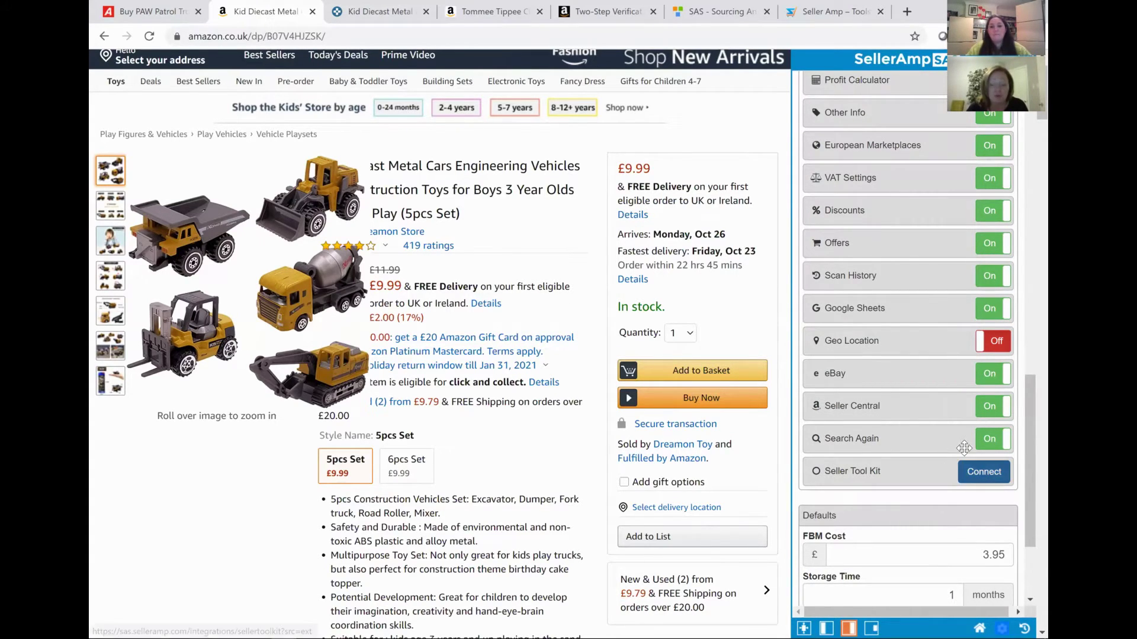
scroll(967, 454, "down", 1)
scroll(967, 454, "down", 3)
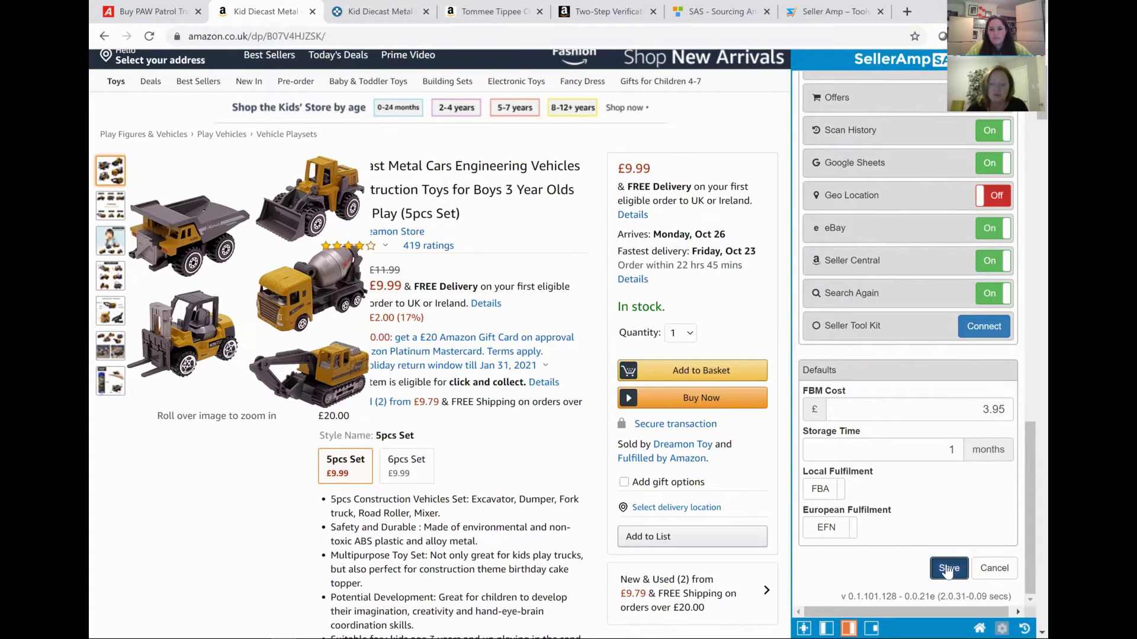
left_click(949, 568)
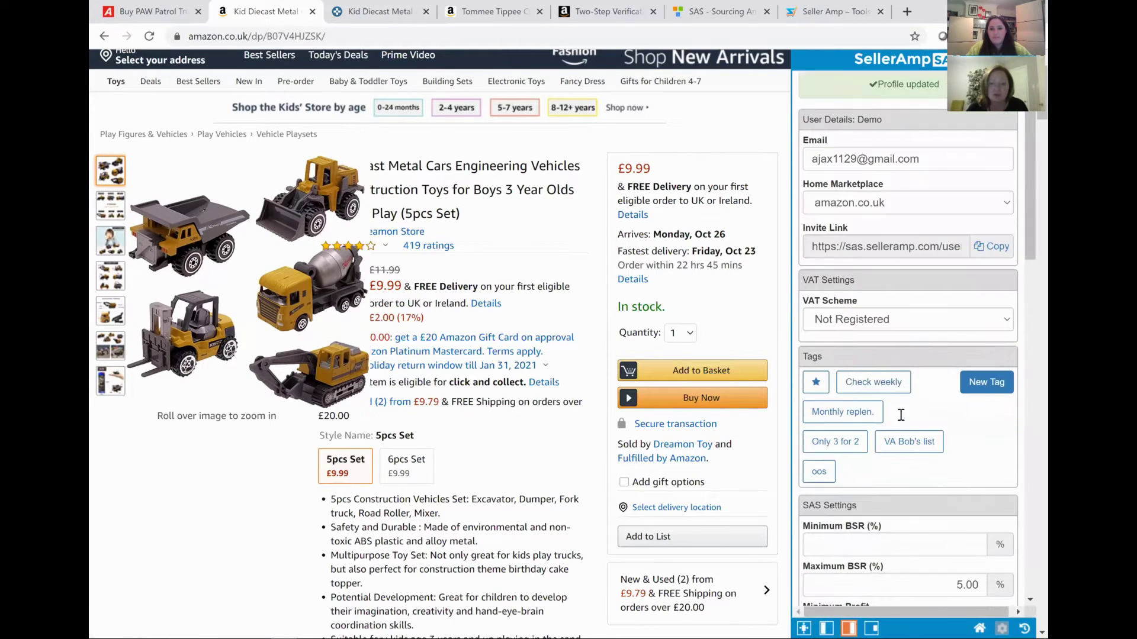
Return to the product lookup, switch the European Fulfilment Type and set it back to EFN, and collapse the European Marketplaces section.
left_click(979, 628)
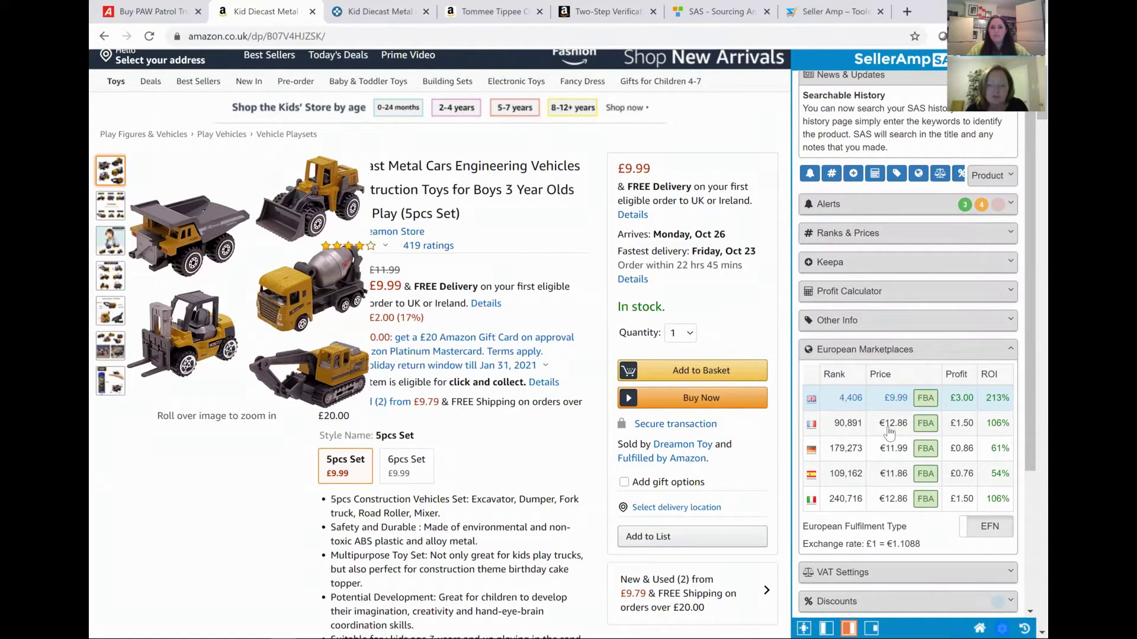
scroll(887, 453, "down", 1)
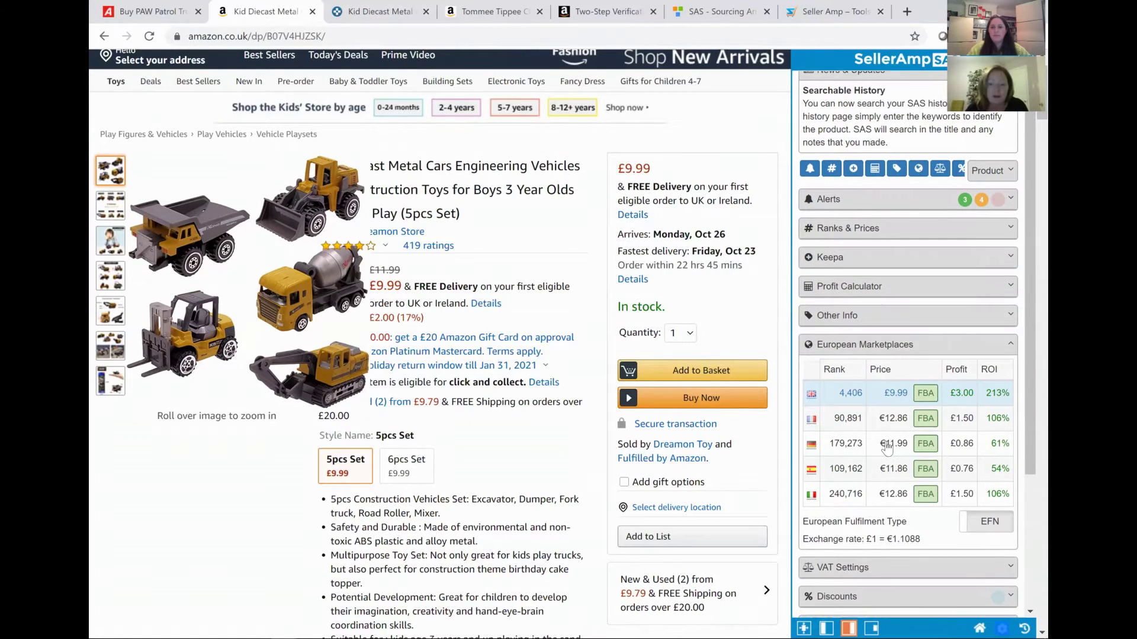
left_click(985, 518)
left_click(985, 522)
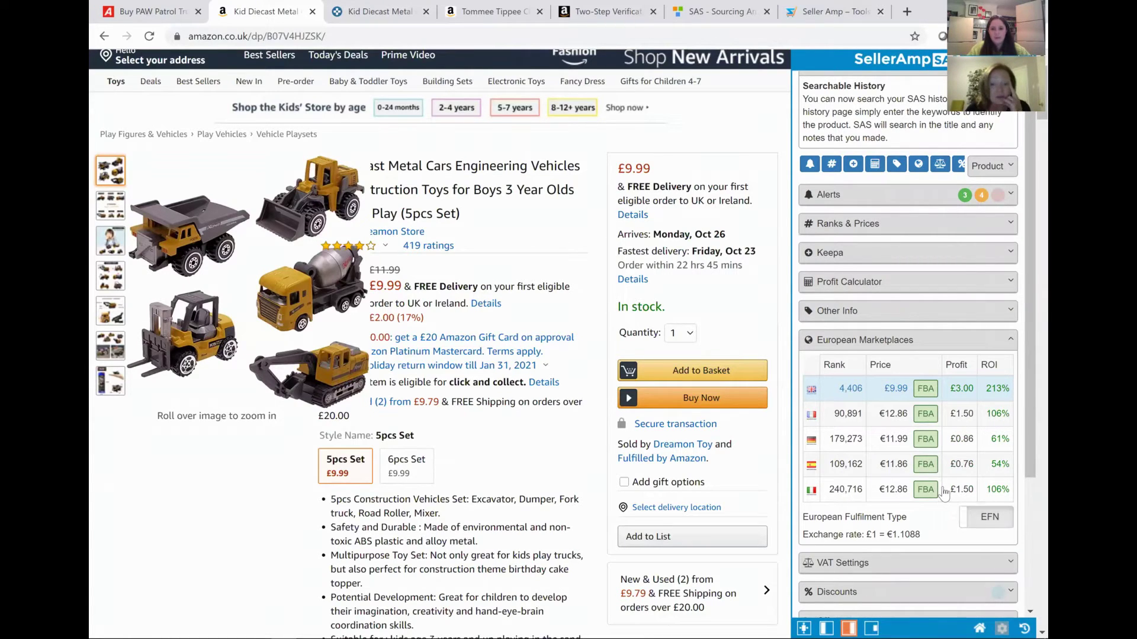
scroll(983, 355, "down", 2)
left_click(1007, 256)
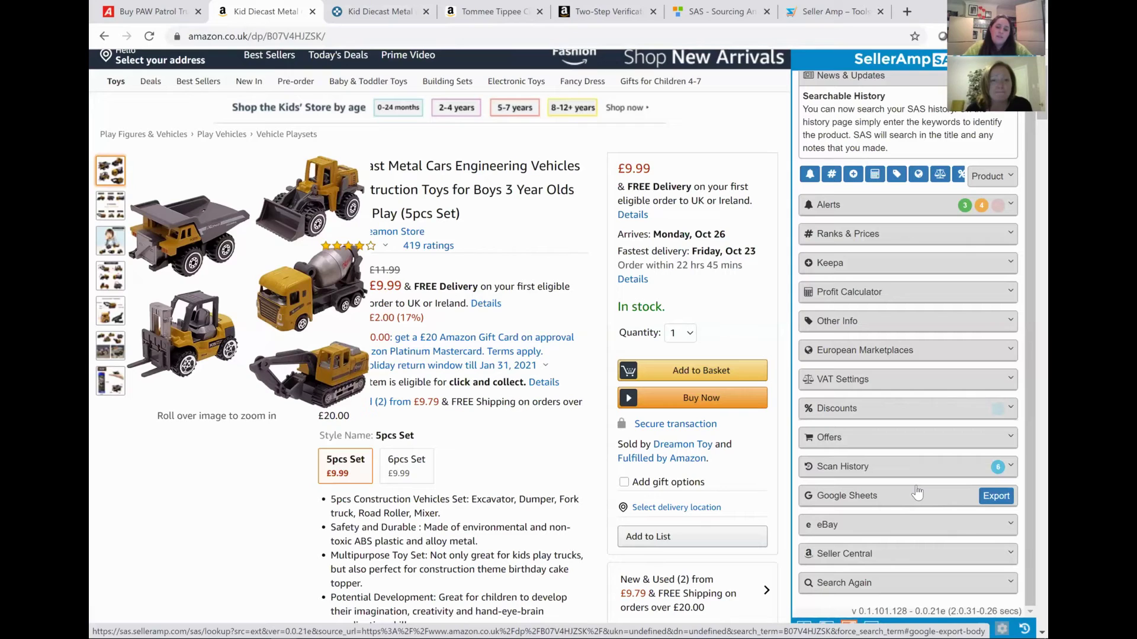
Expand the Discounts, Ranks & Prices and European Marketplaces sections to show how each one is reached in the lookup.
scroll(901, 459, "down", 4)
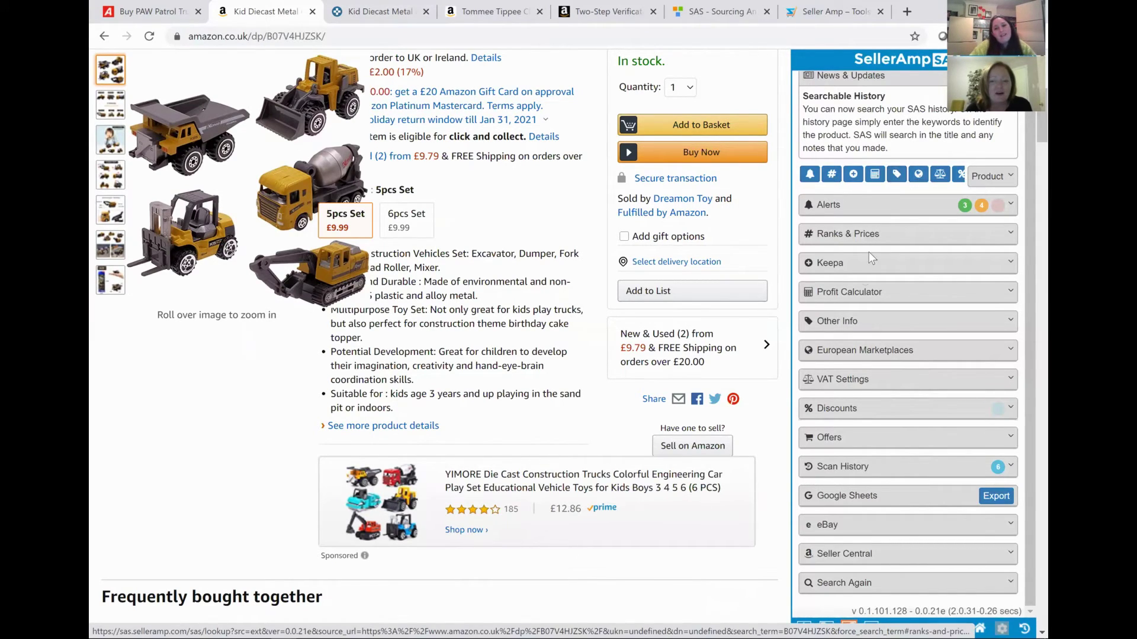
left_click(850, 414)
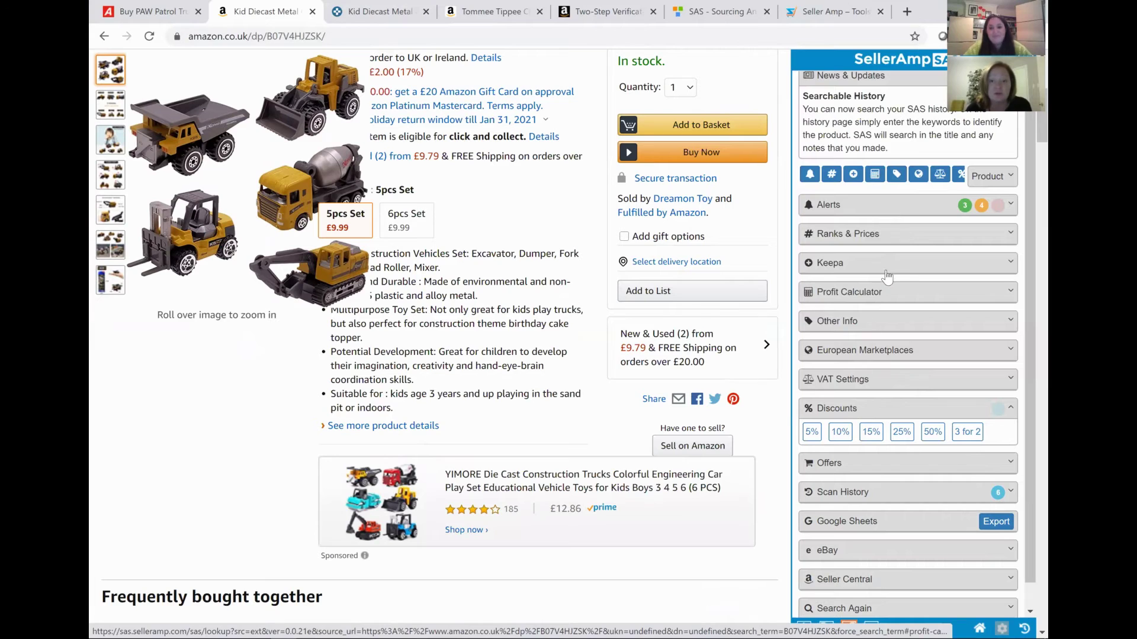
left_click(831, 174)
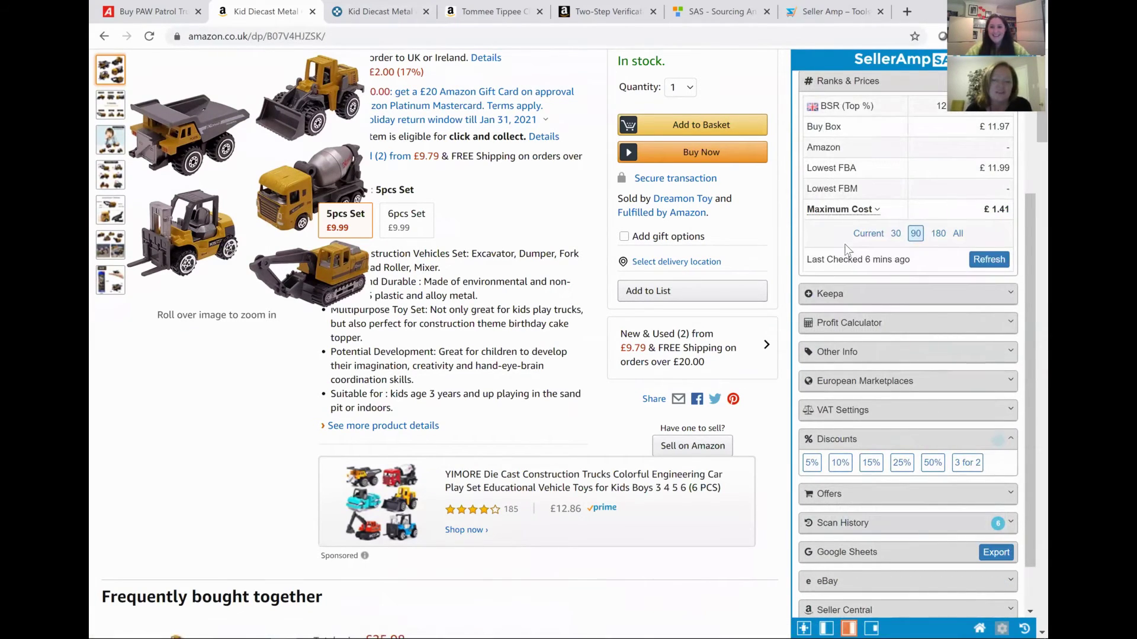
scroll(846, 207, "up", 3)
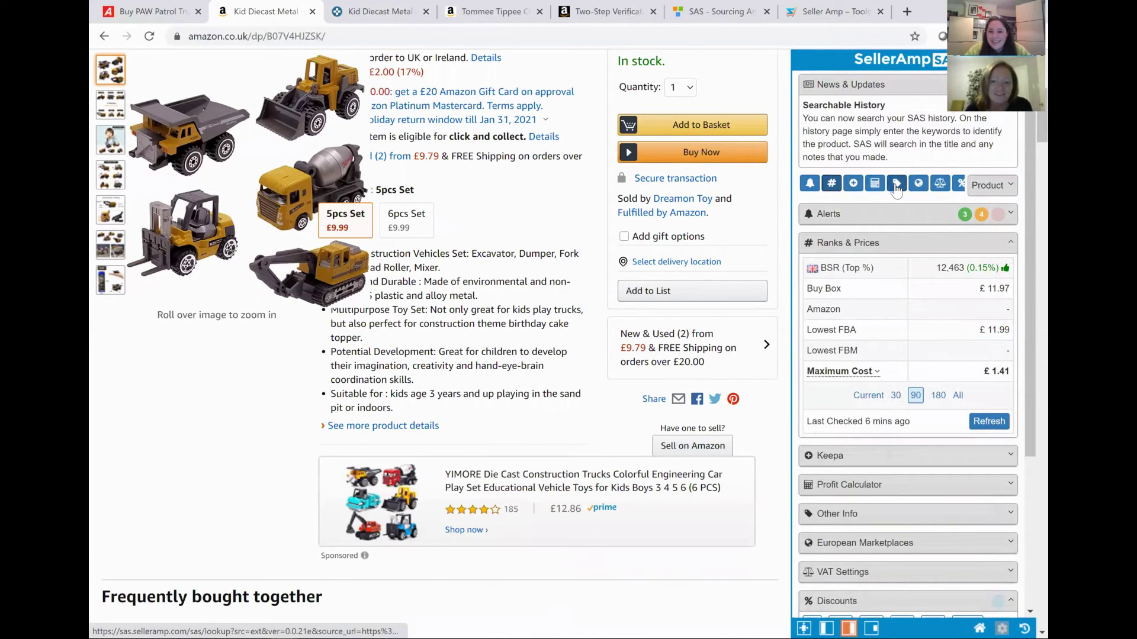
left_click(896, 184)
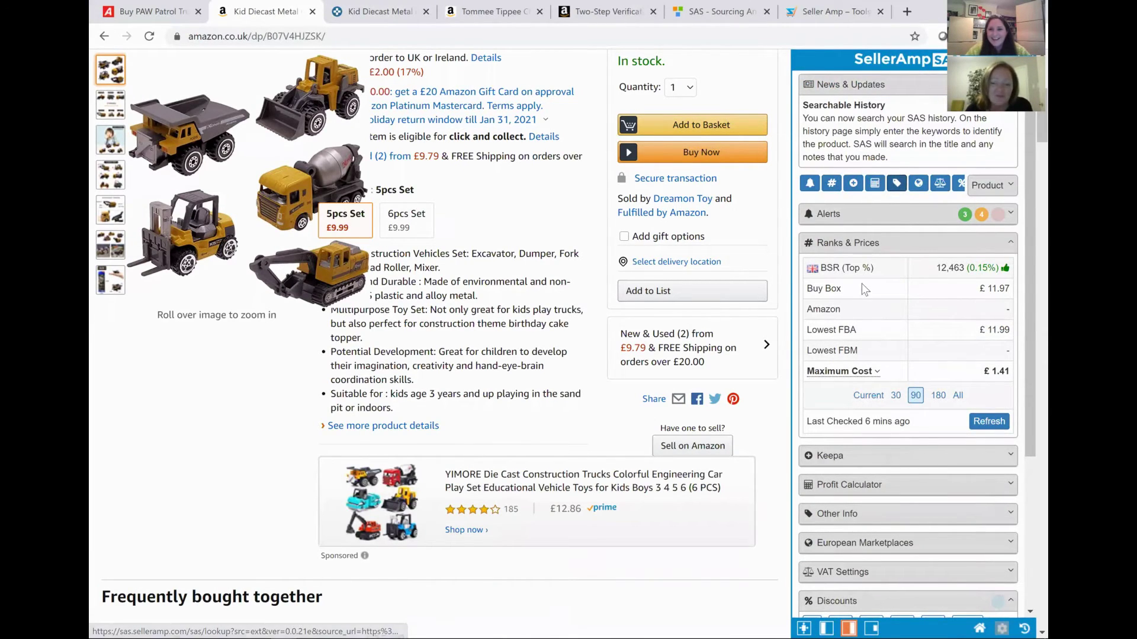
left_click(919, 185)
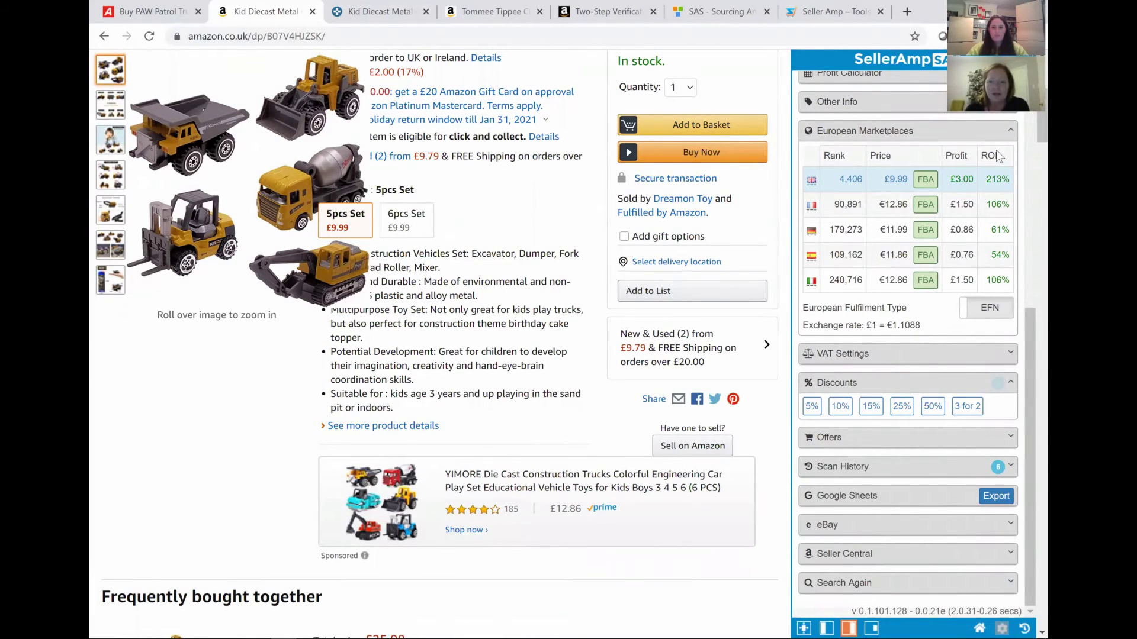
Collapse the European Marketplaces, Discounts and Ranks & Prices sections again.
left_click(1010, 133)
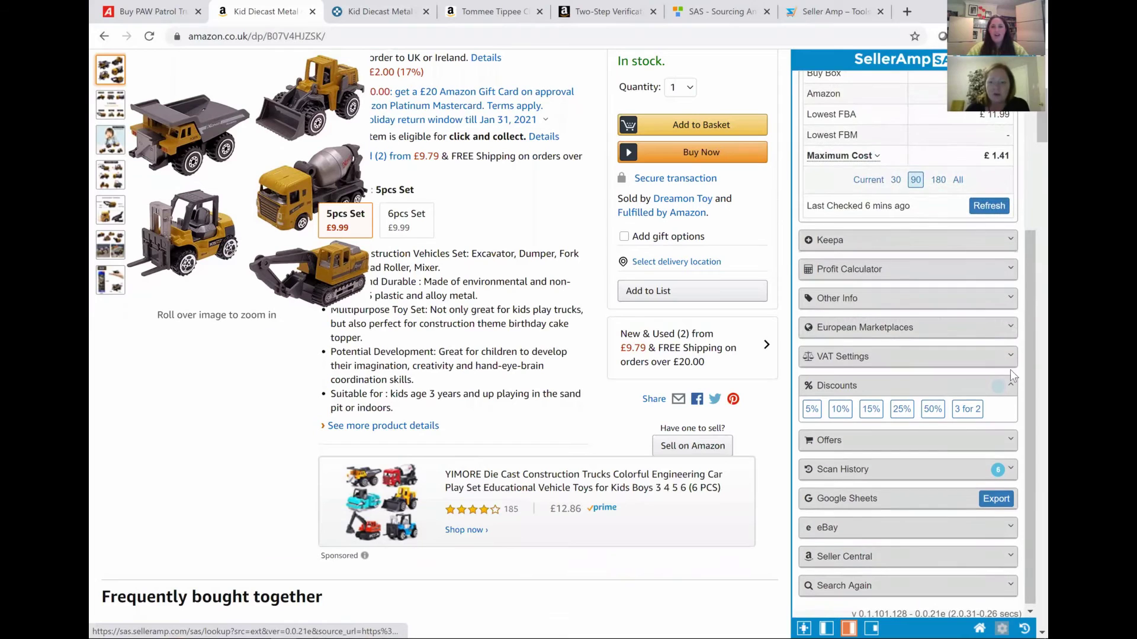
left_click(1008, 390)
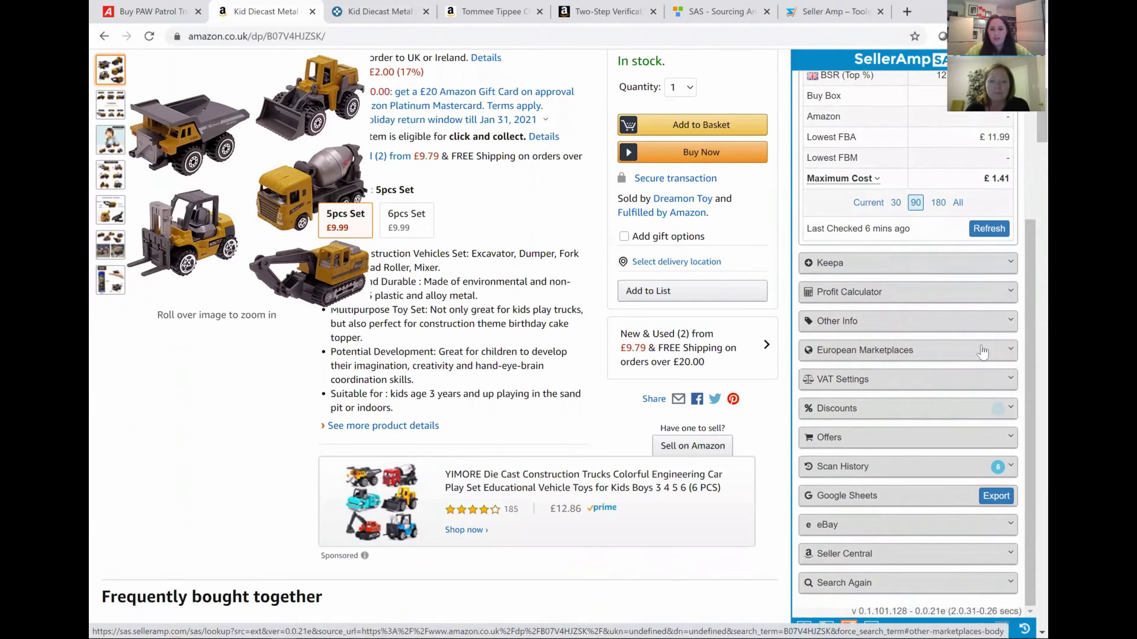
scroll(971, 336, "up", 3)
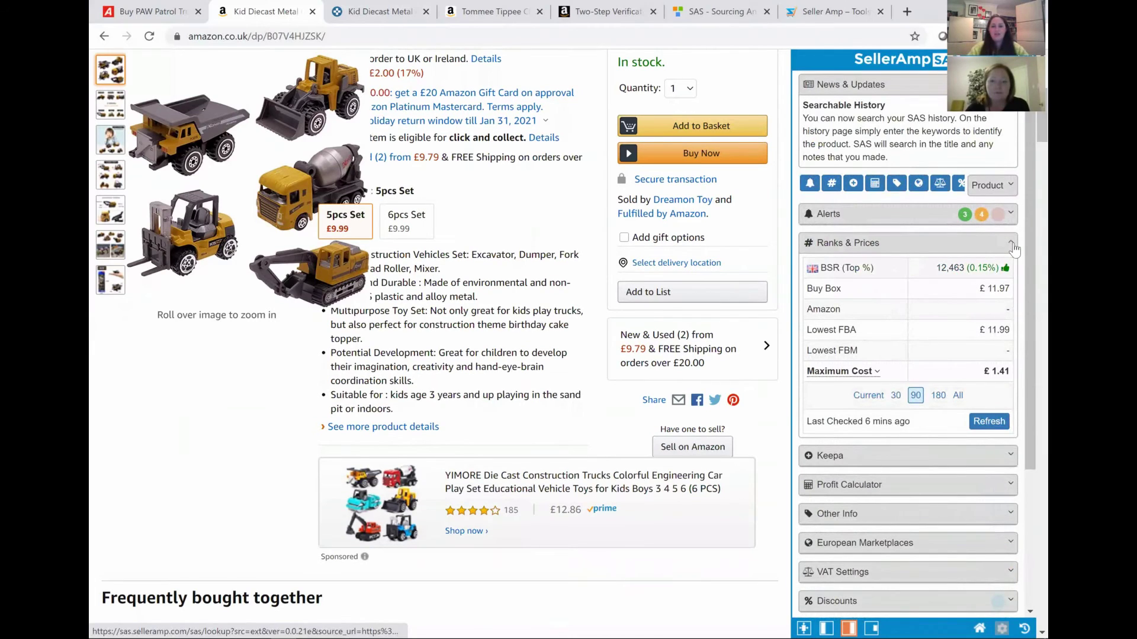
left_click(969, 244)
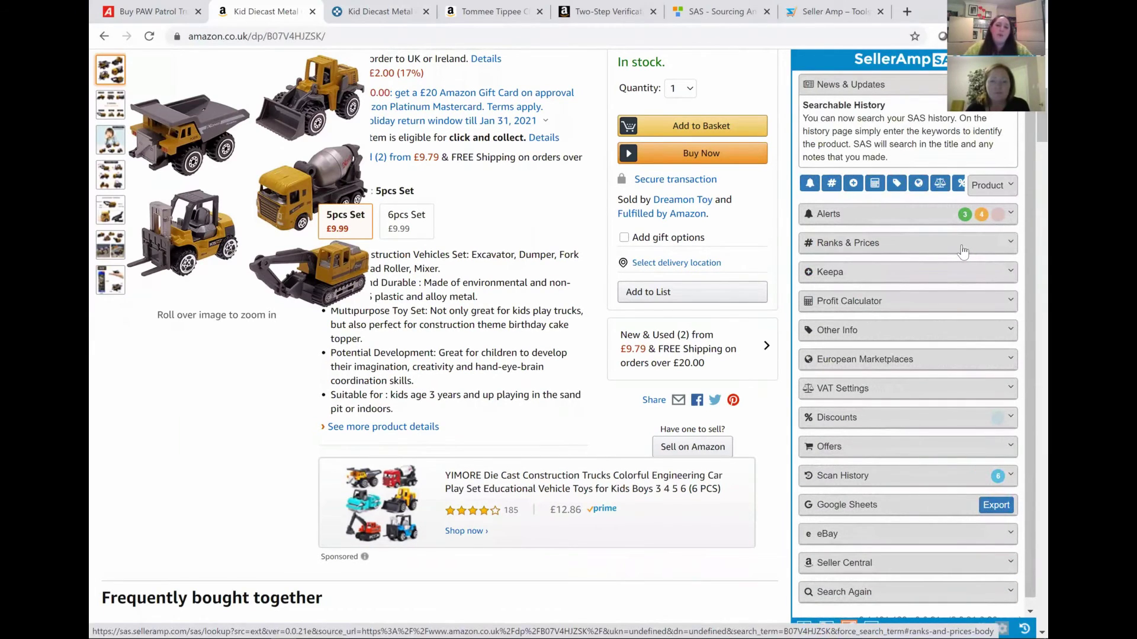